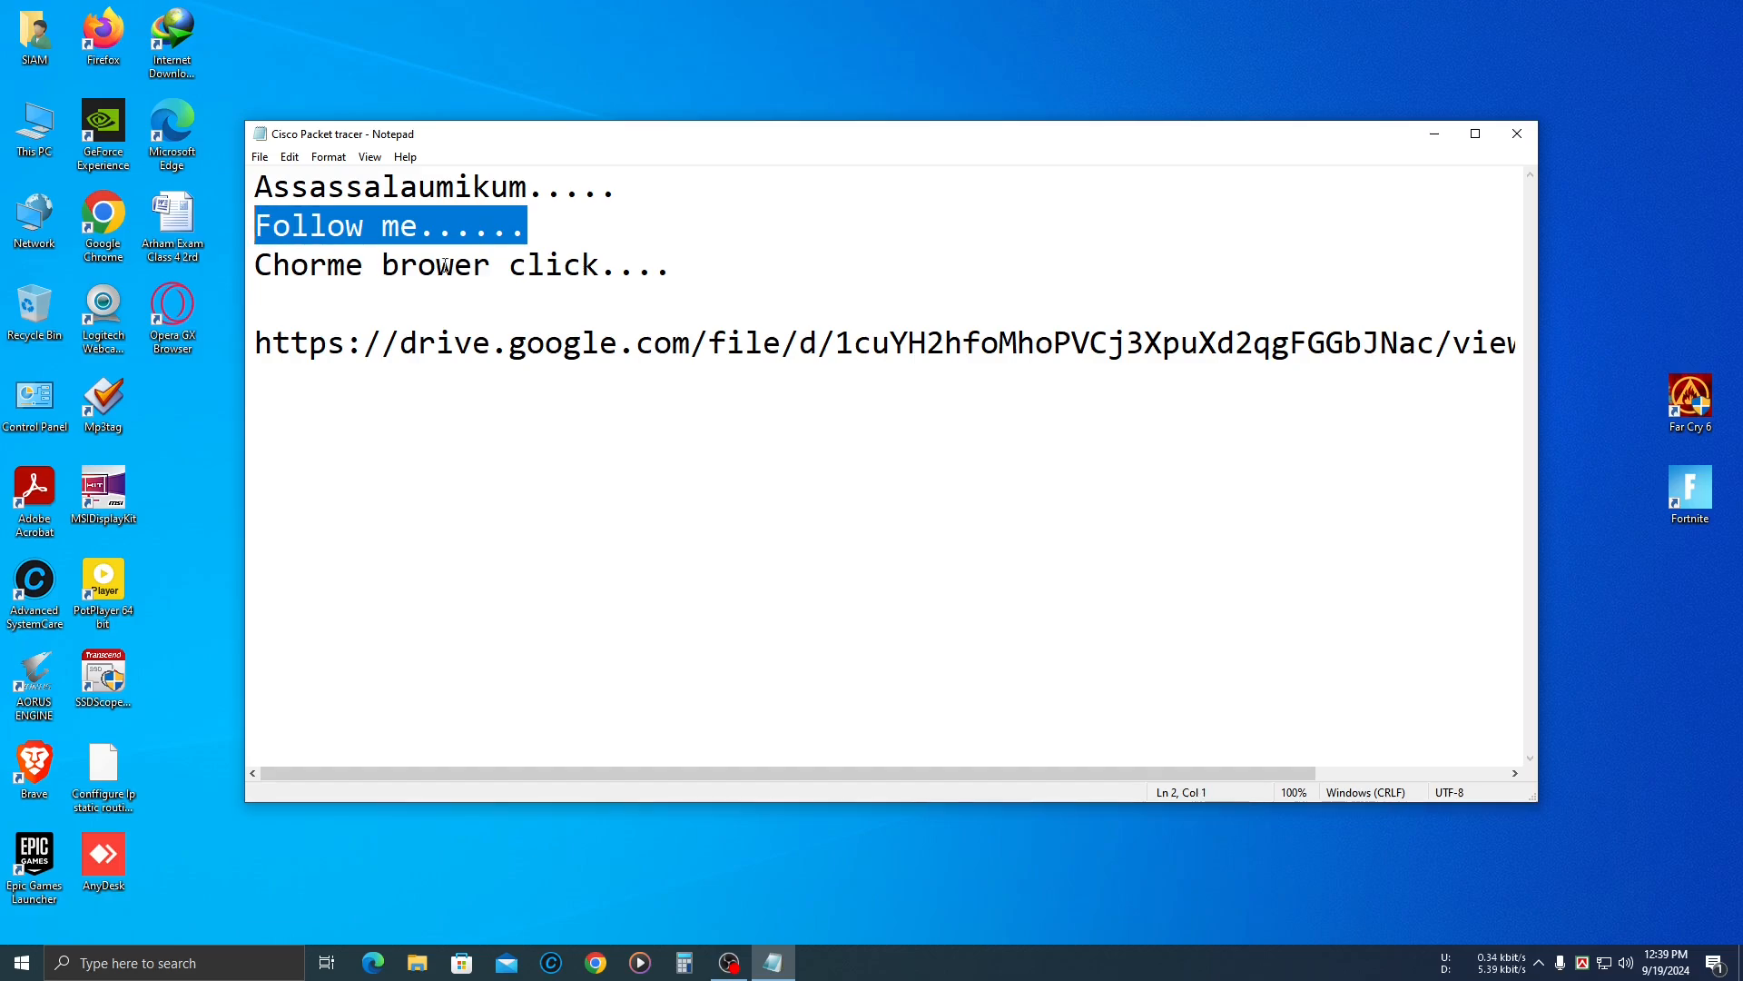
Copy the Google Drive link from the Cisco Packet tracer text file and close the file.
click(712, 281)
drag(713, 282, 1446, 329)
click(257, 303)
scroll(257, 309, down, 2)
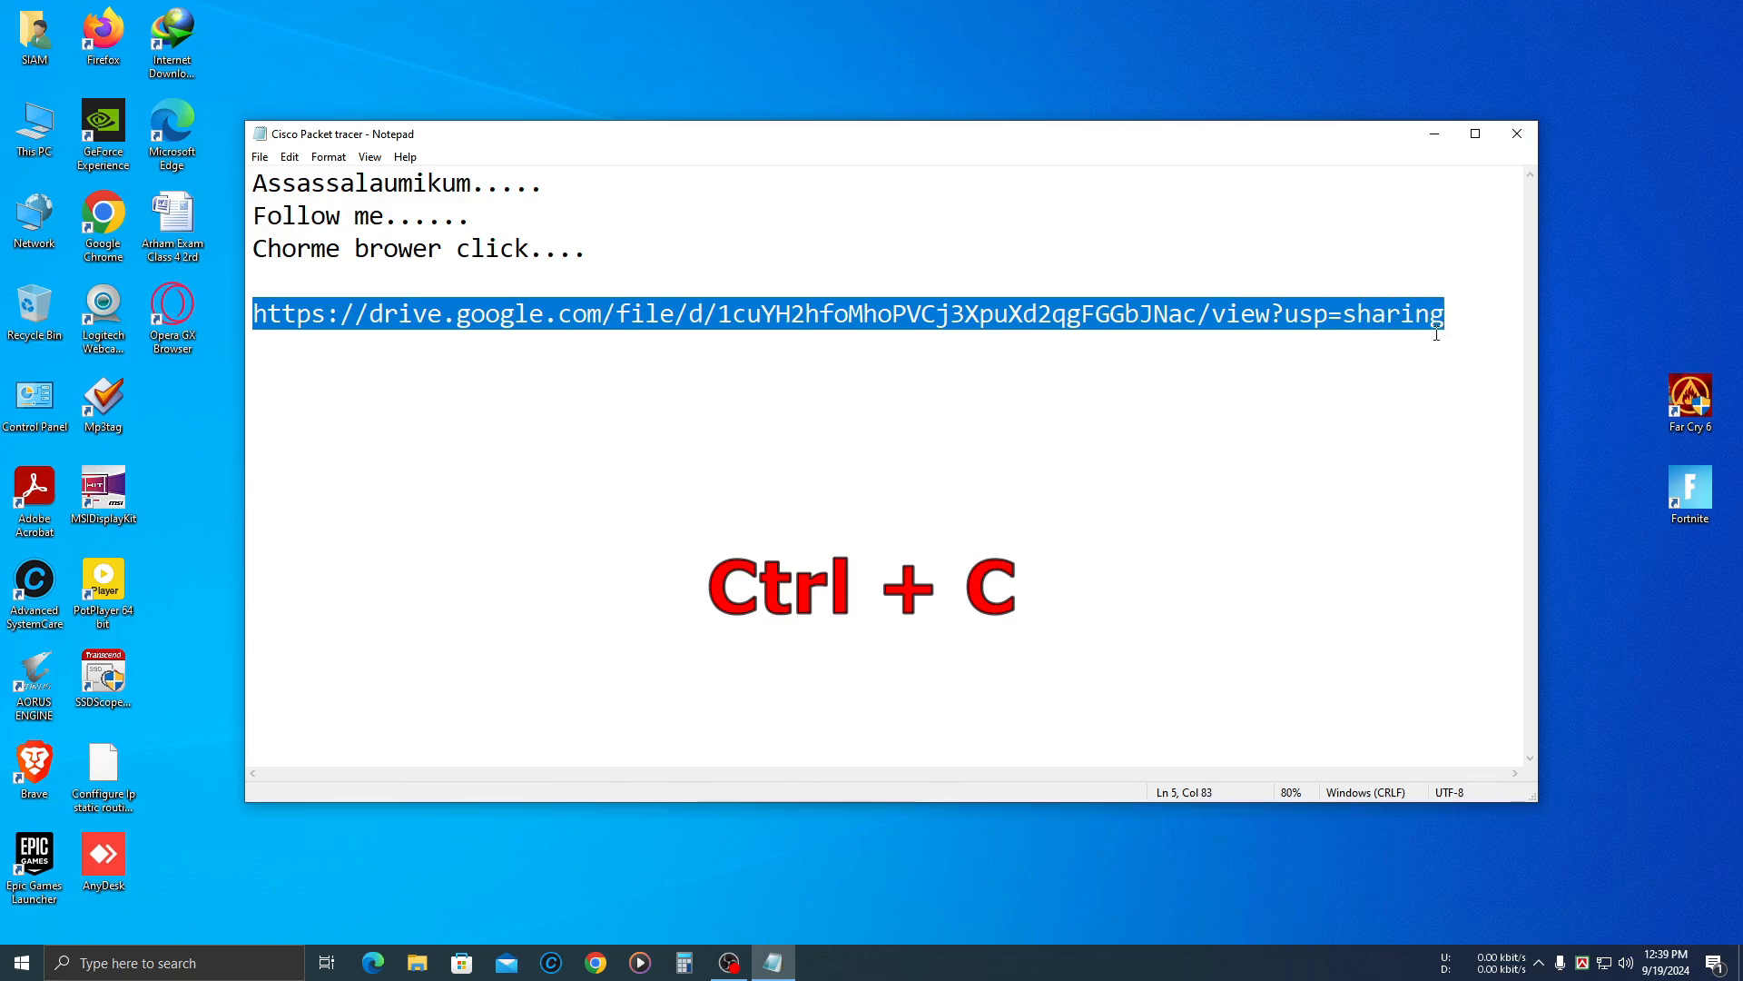
click(1521, 136)
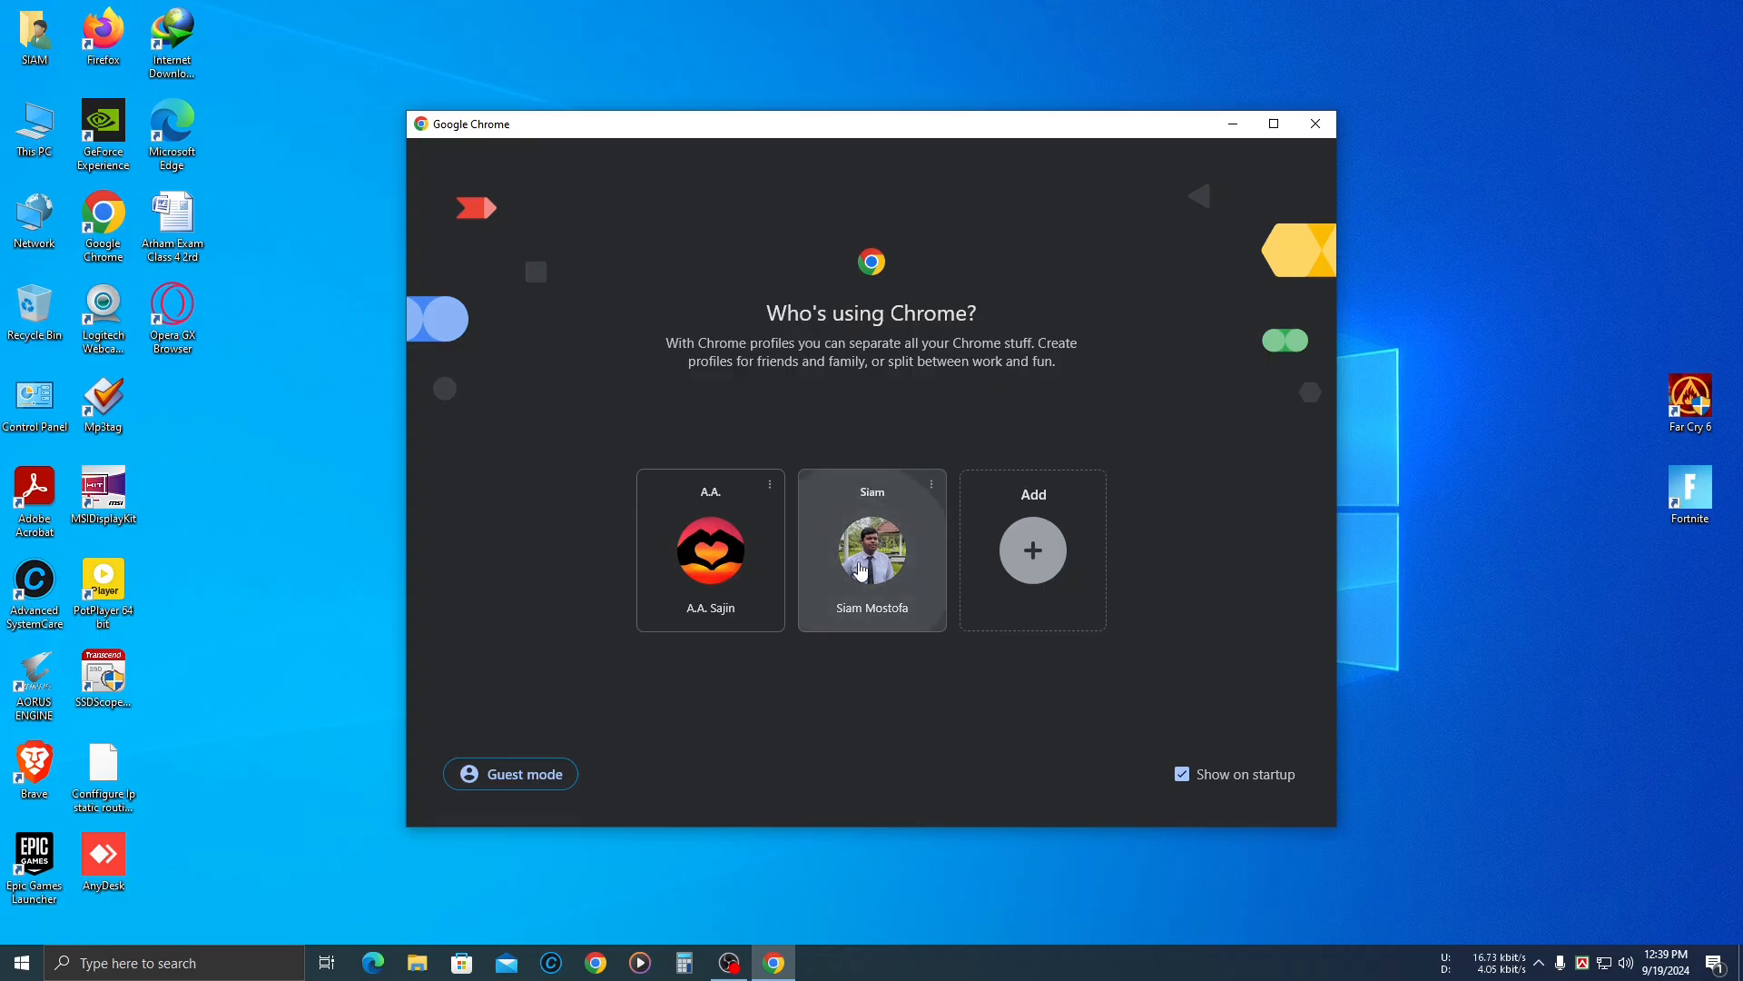
Choose the personal profile in Google Chrome and open the copied Google Drive link.
click(869, 572)
key(ctrl+v)
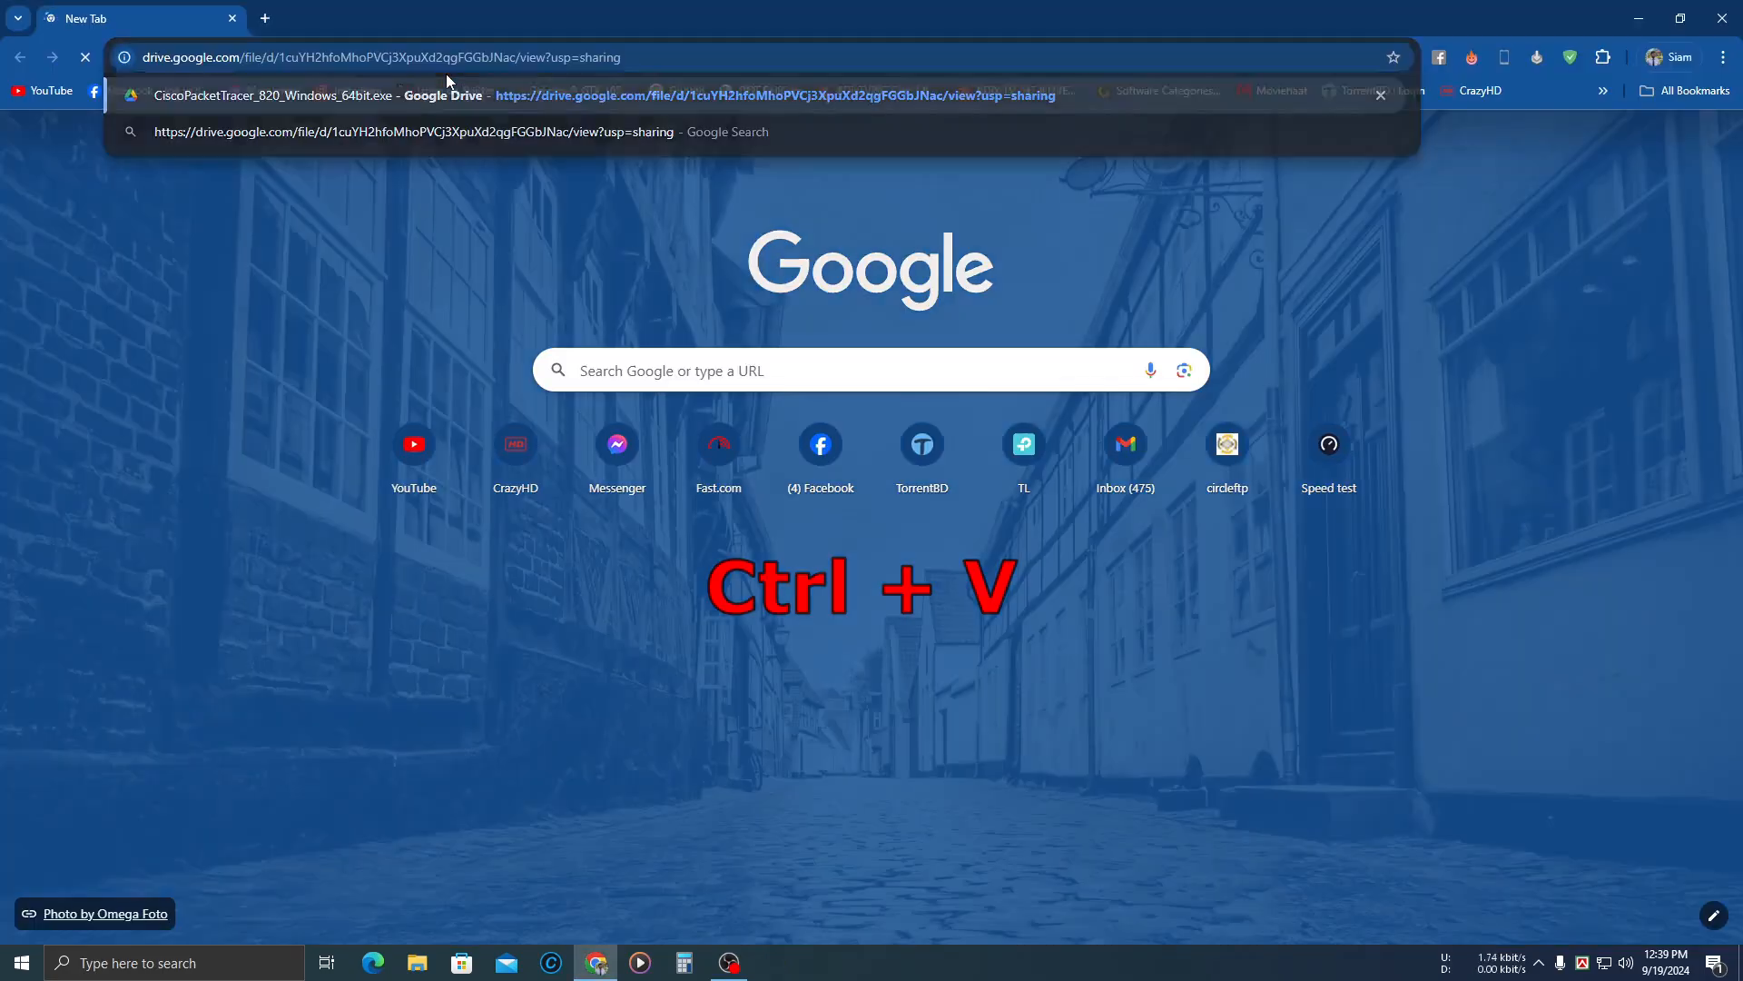
key(Return)
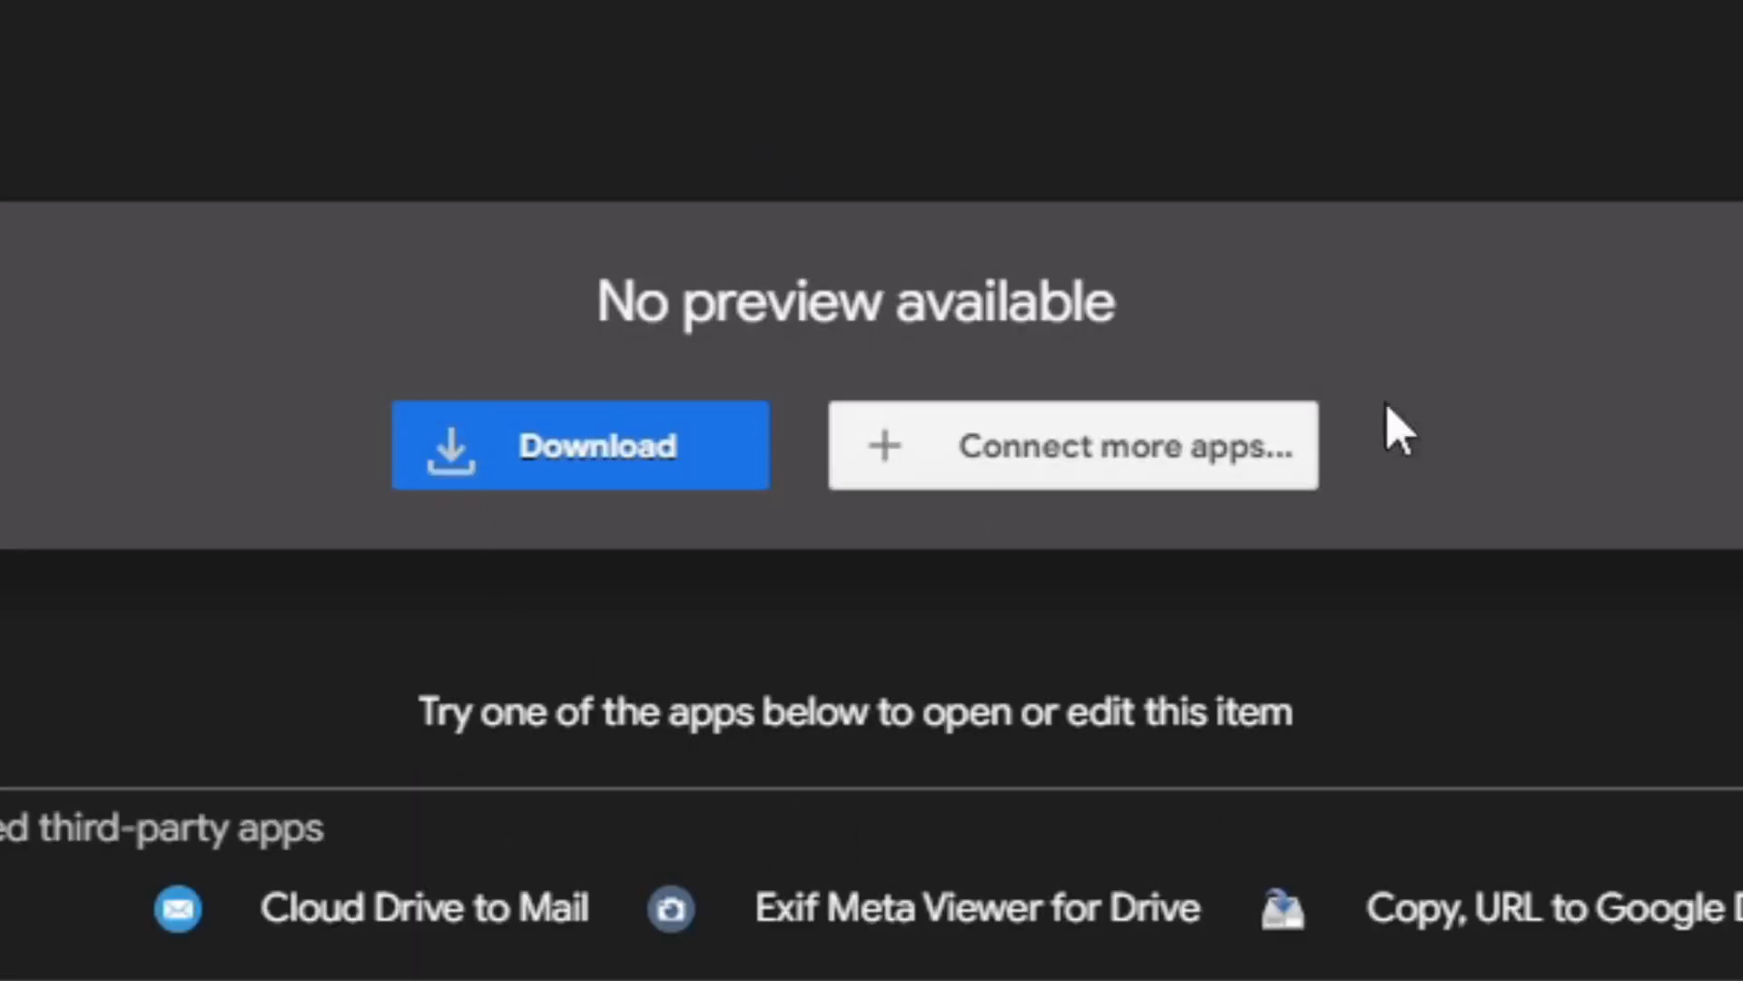
Download CiscoPacketTracer_820_Windows_64bit.exe despite the virus-scan warning and close the browser.
click(514, 451)
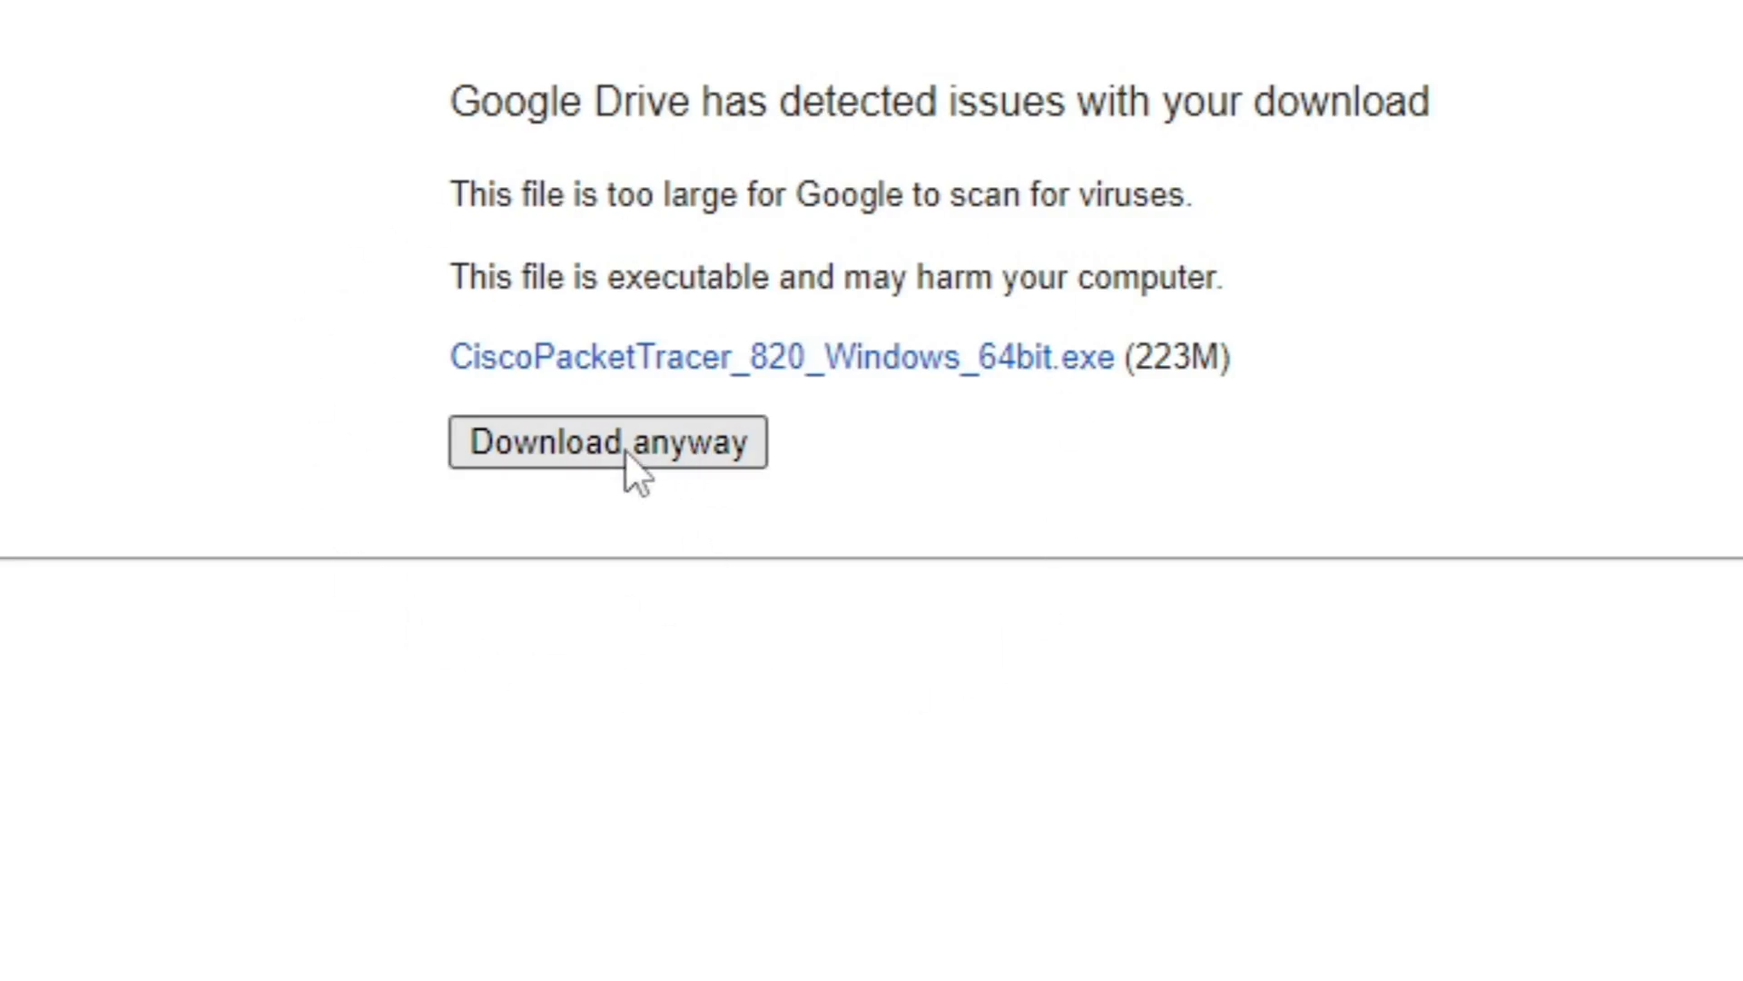
click(625, 449)
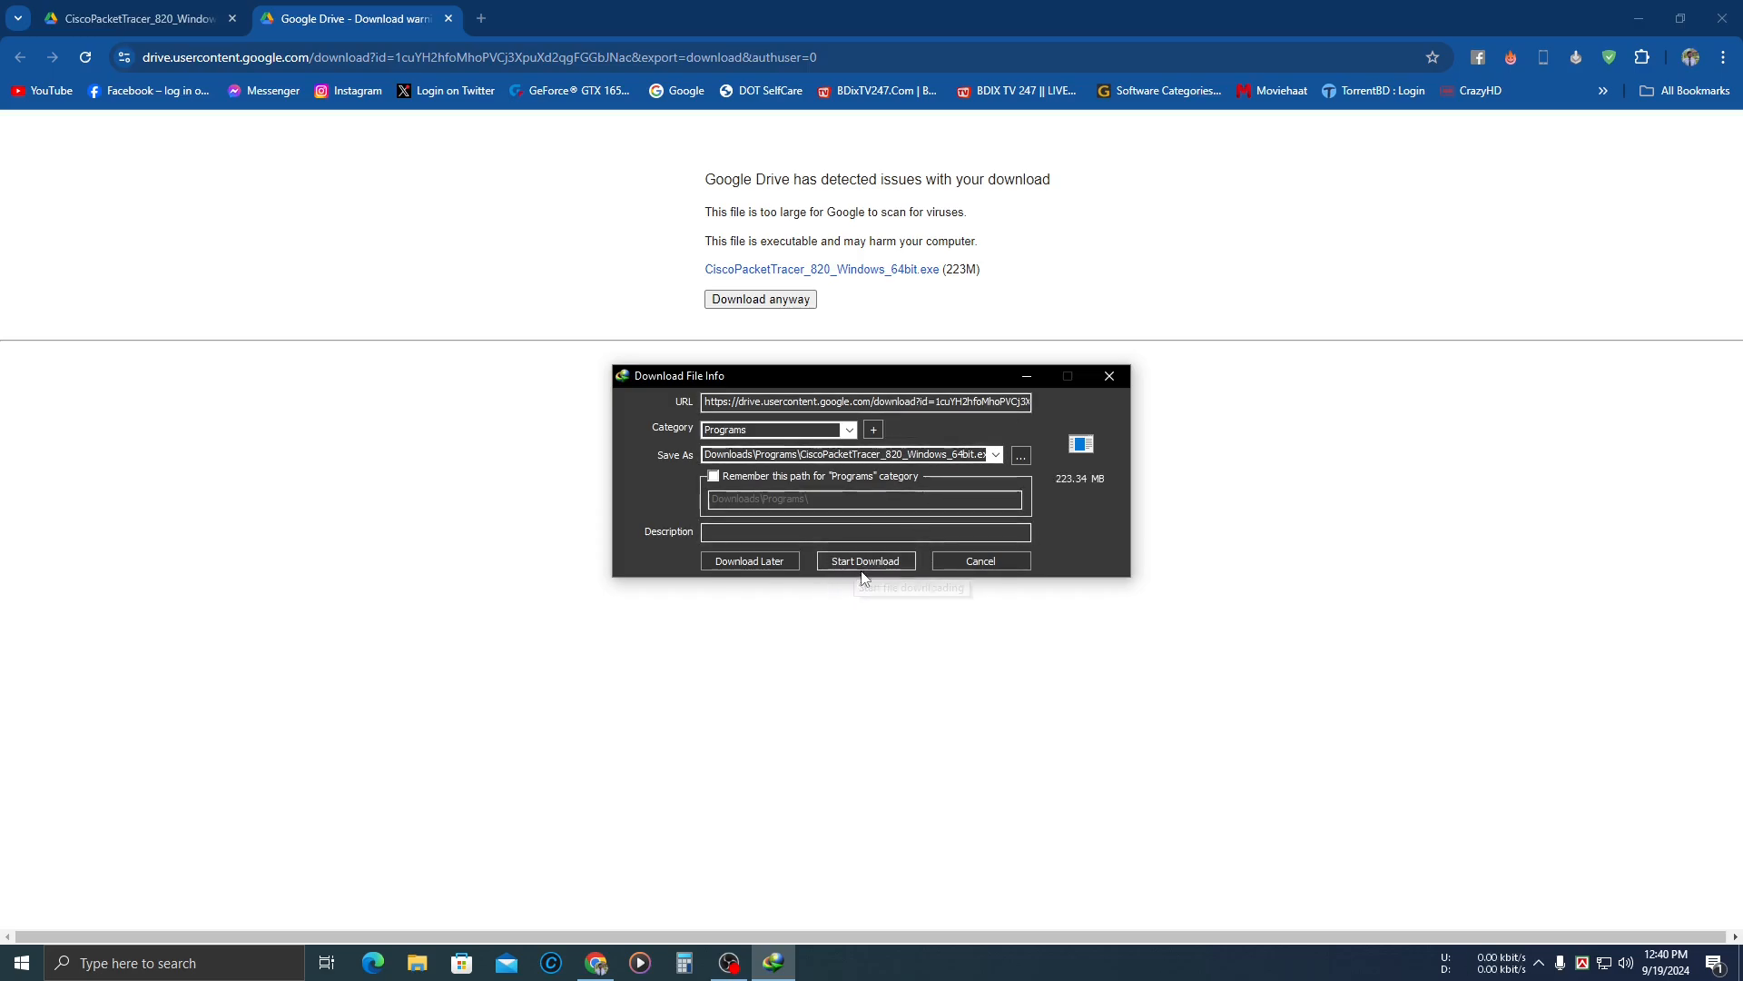
click(845, 560)
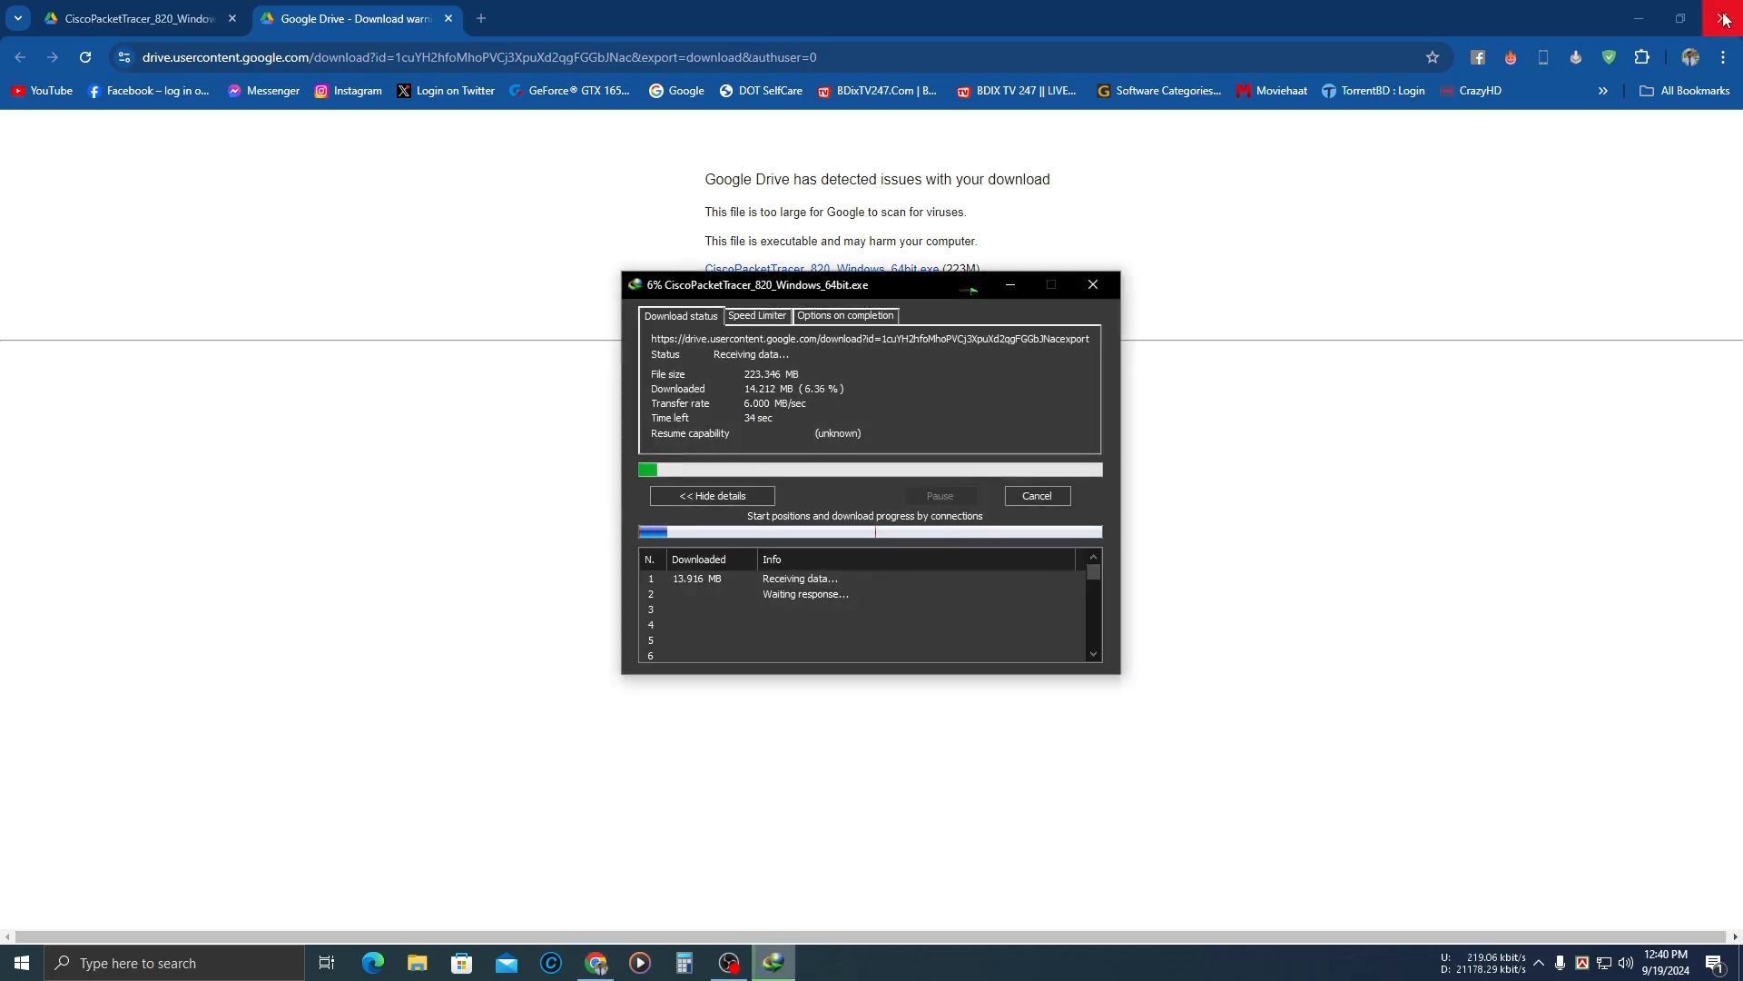
click(1723, 18)
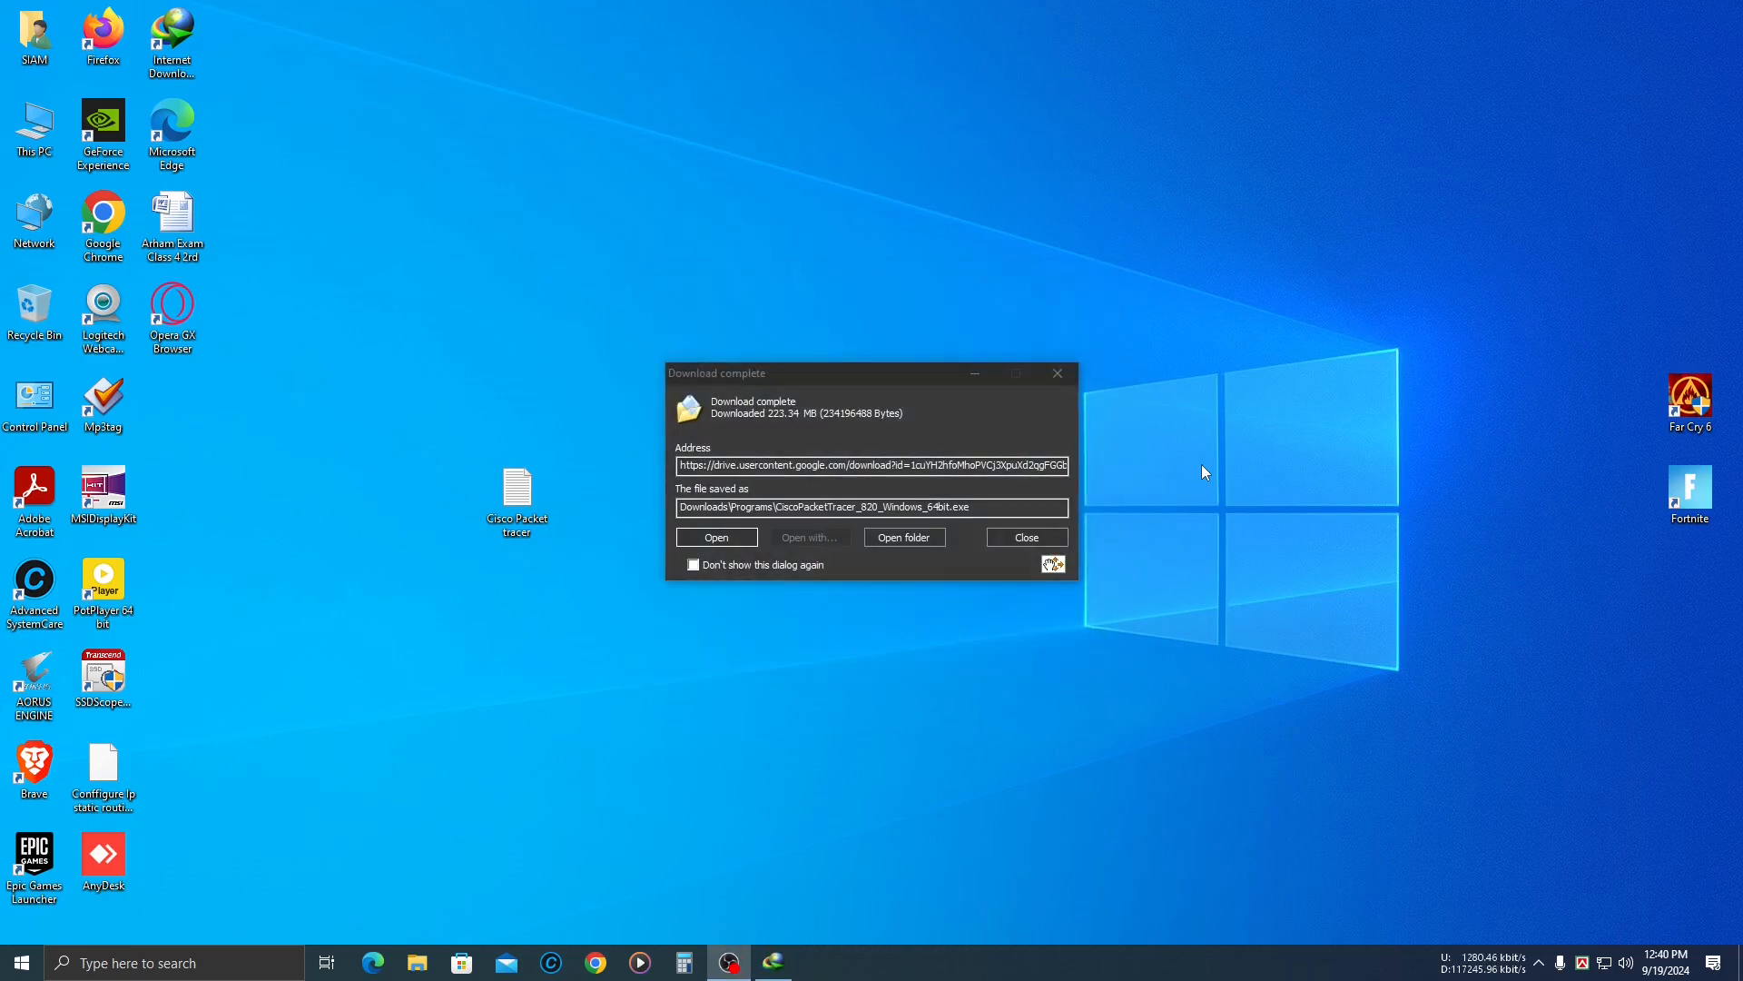
Run the downloaded Packet Tracer installer from its folder and accept the license agreement.
click(919, 541)
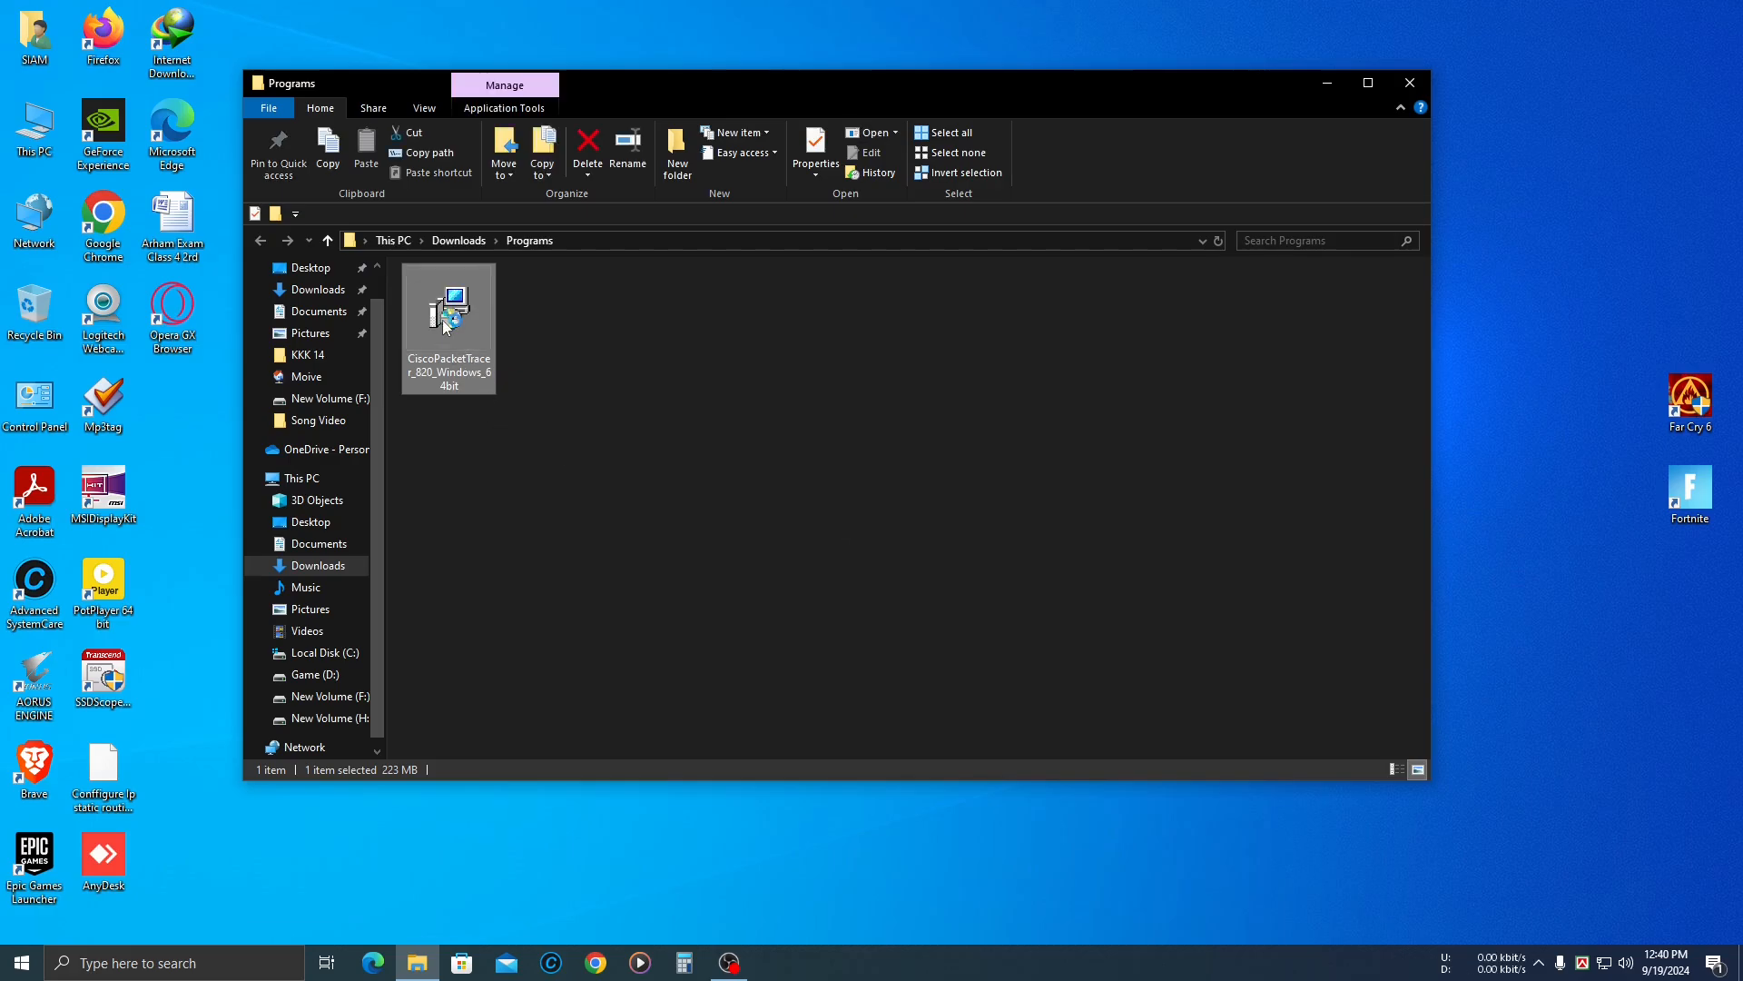
double_click(444, 327)
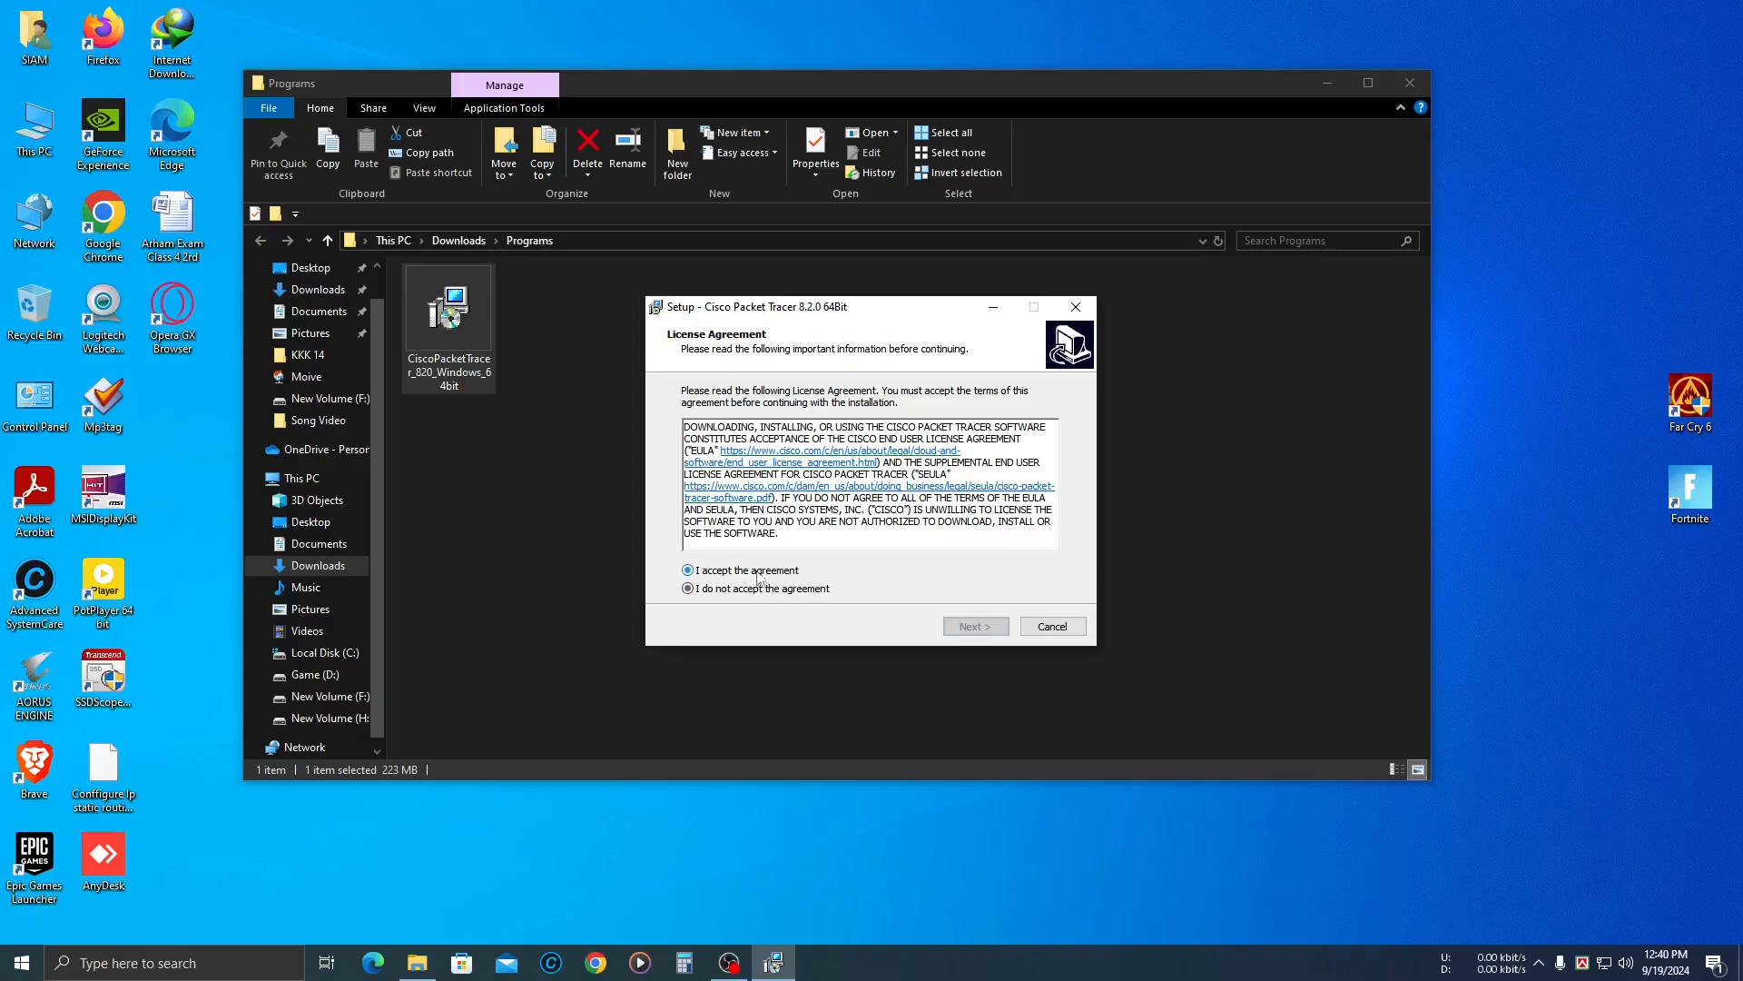
click(756, 572)
click(990, 625)
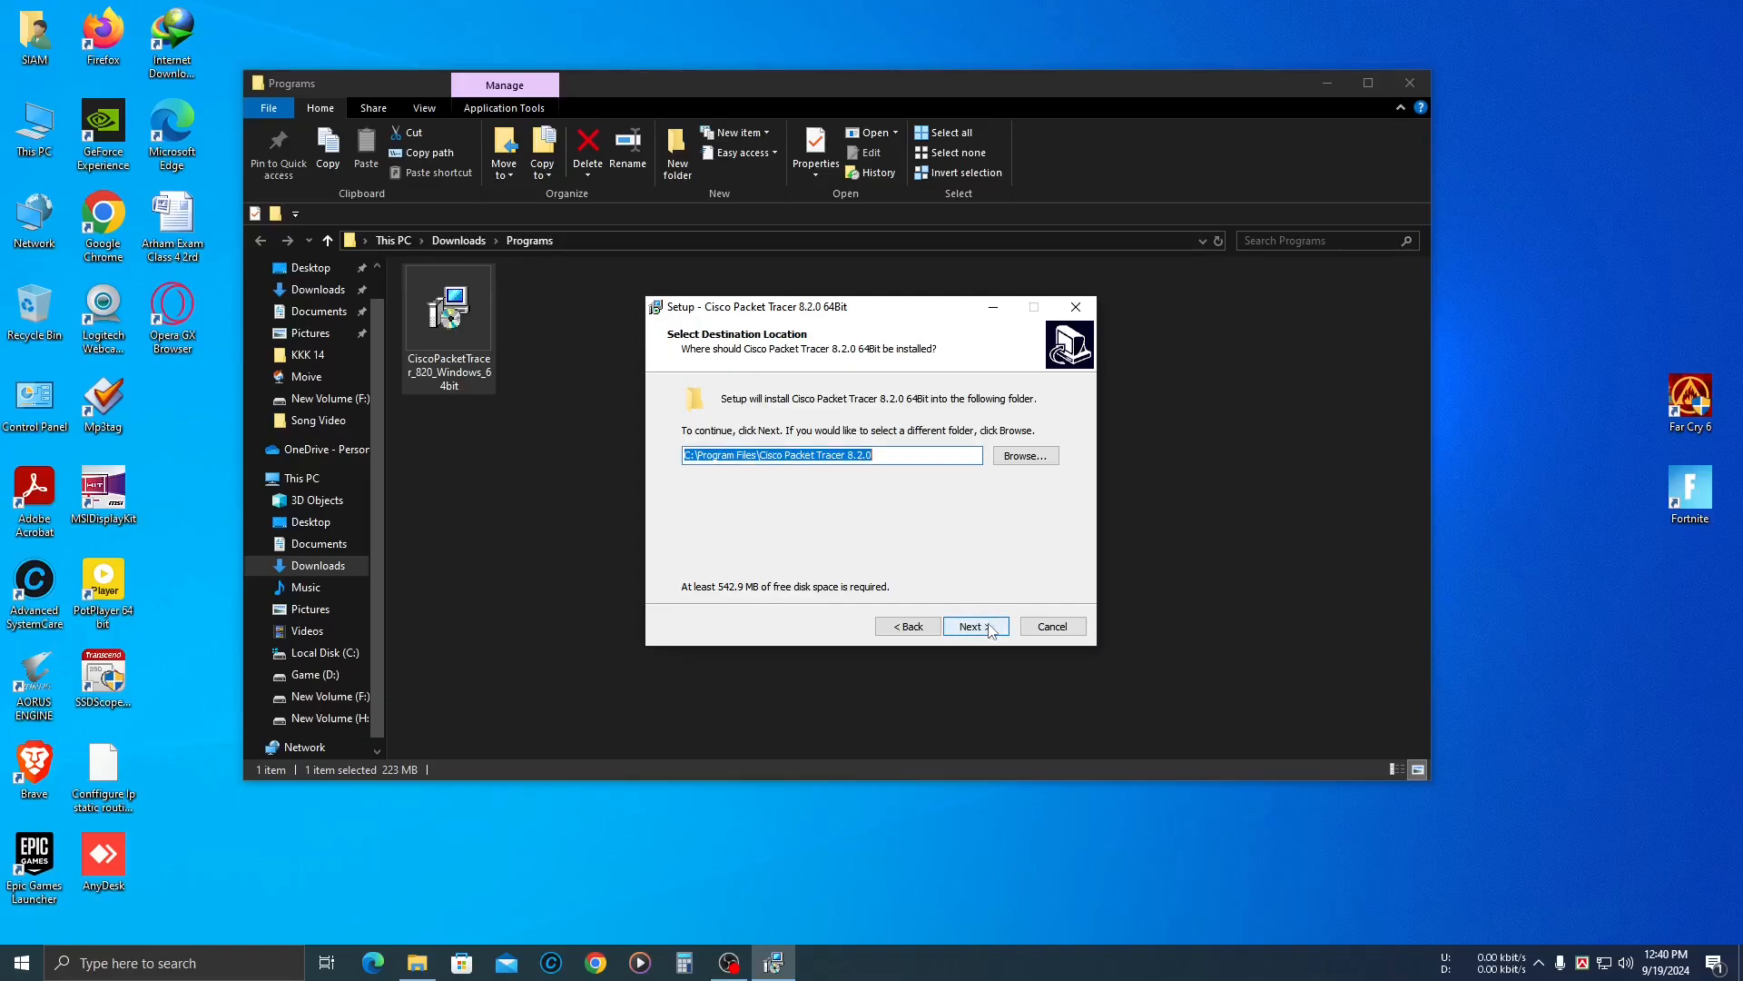
Install Cisco Packet Tracer 8.2.0 in the default folder with a desktop shortcut, finish the setup and close the Programs folder.
click(990, 625)
click(989, 625)
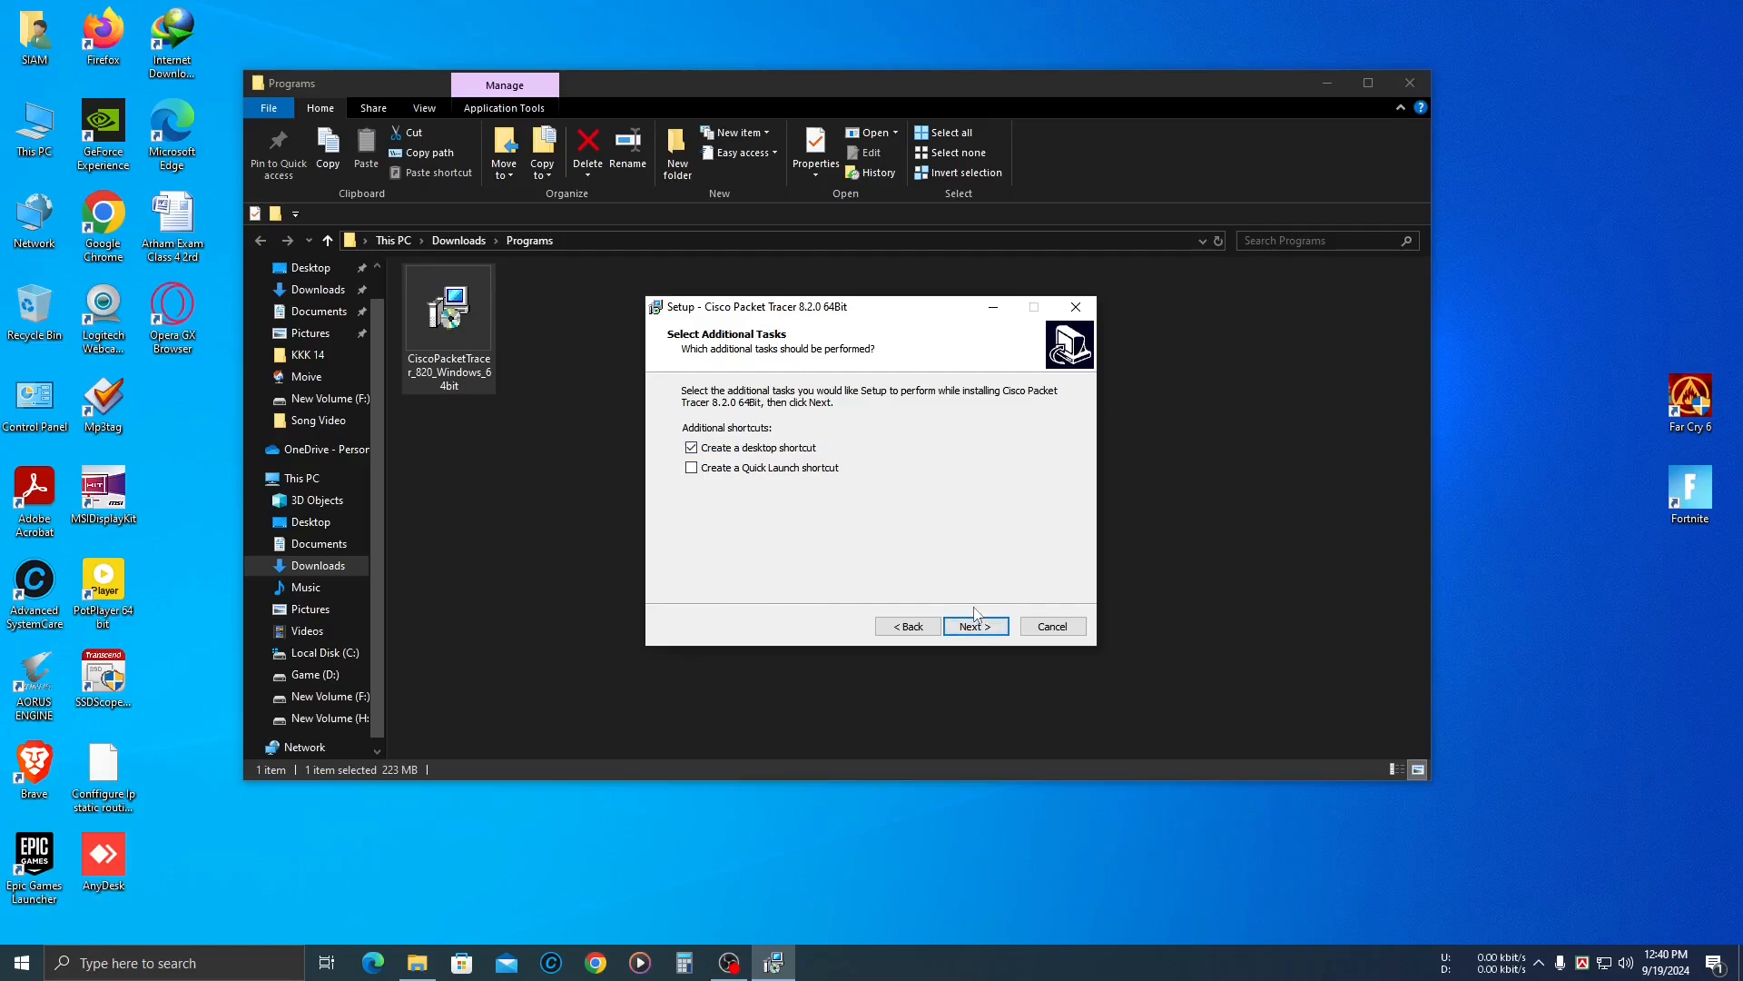
click(975, 625)
click(977, 627)
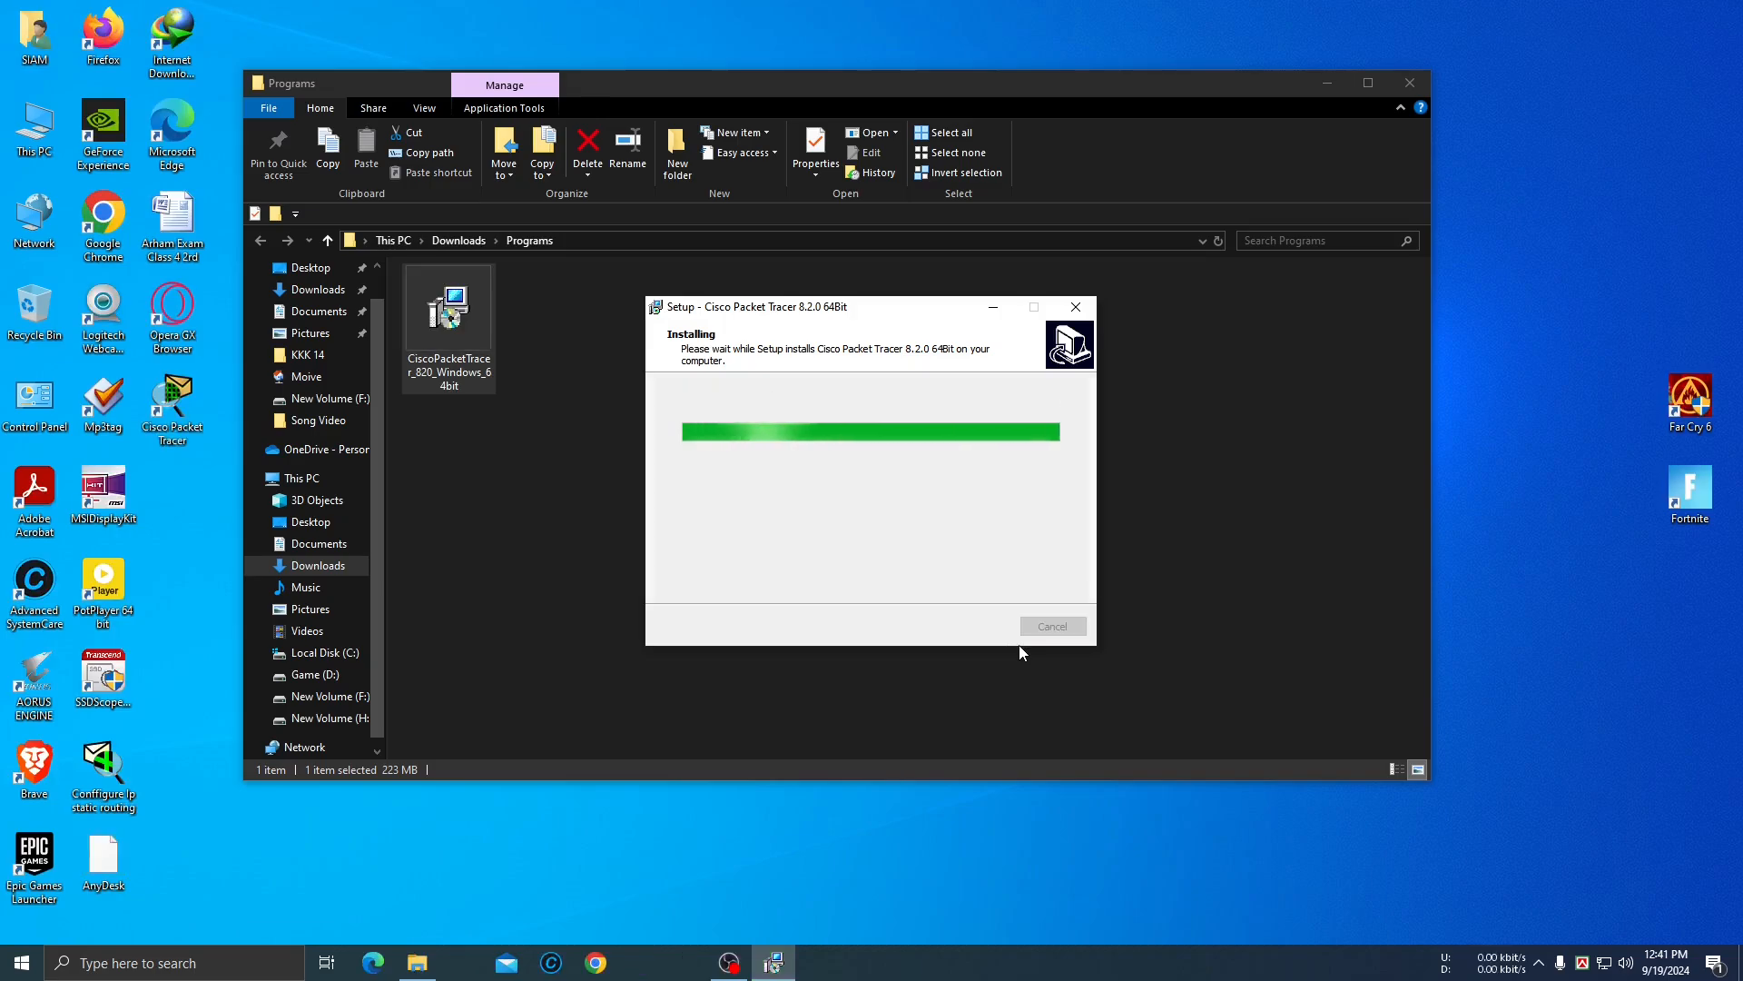
click(994, 627)
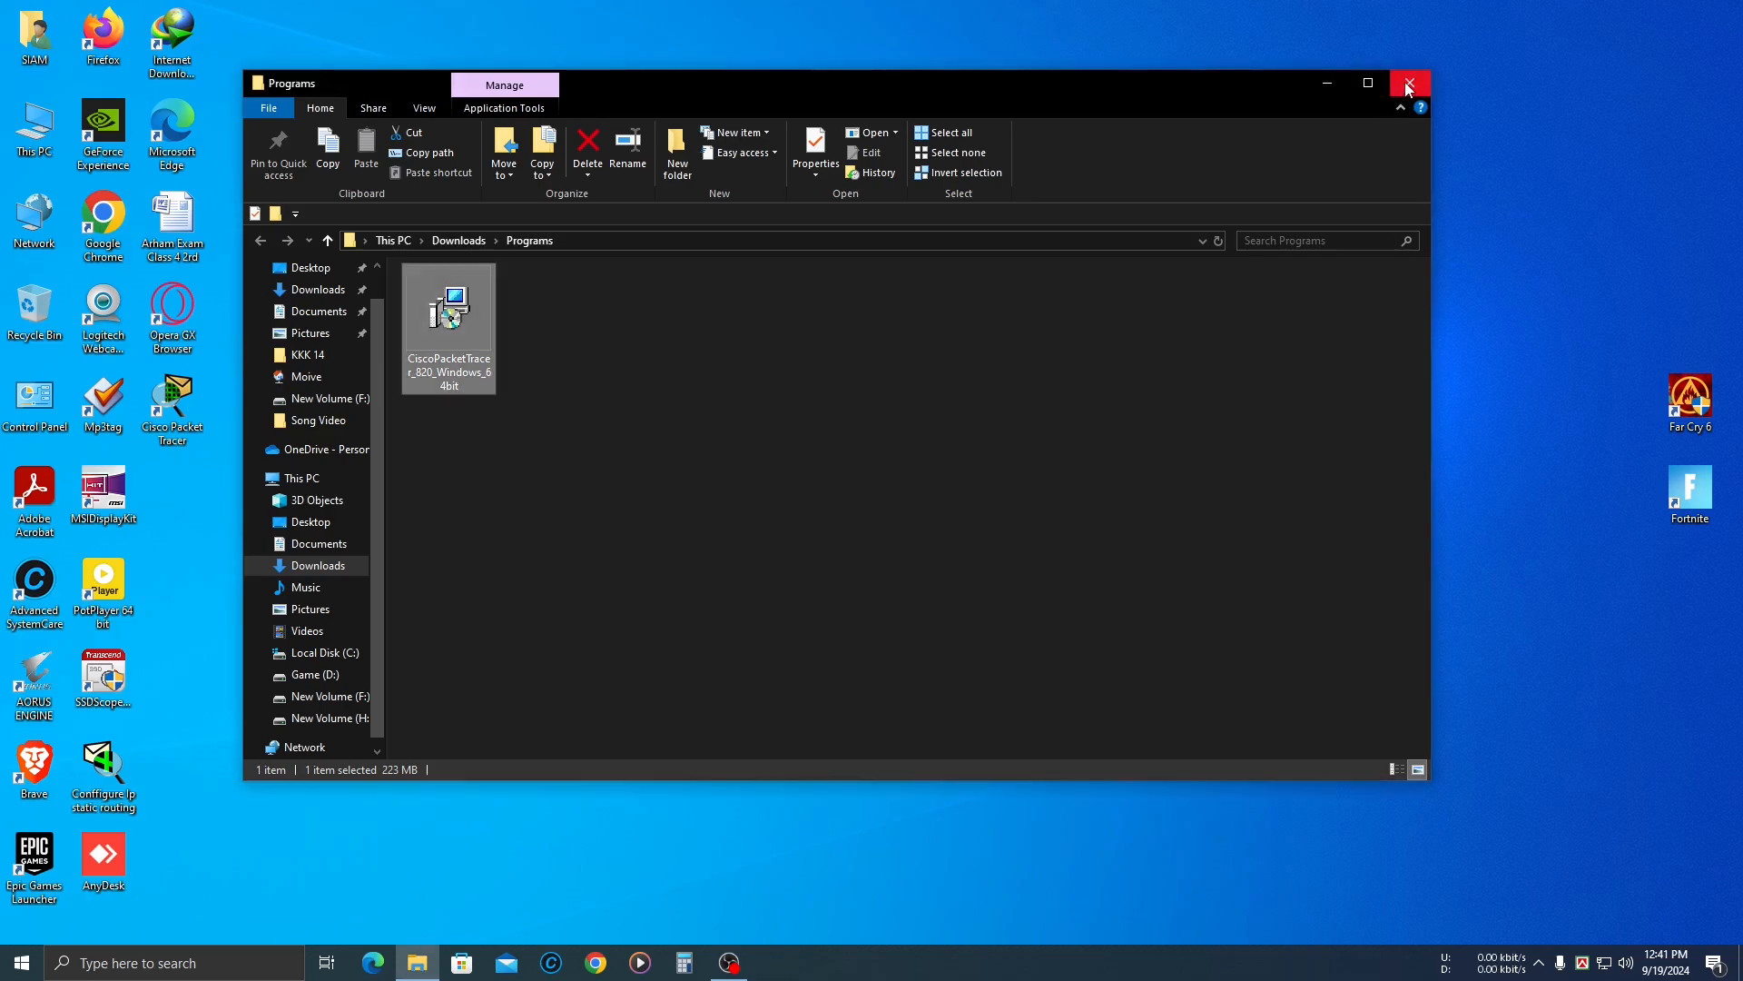
click(1408, 85)
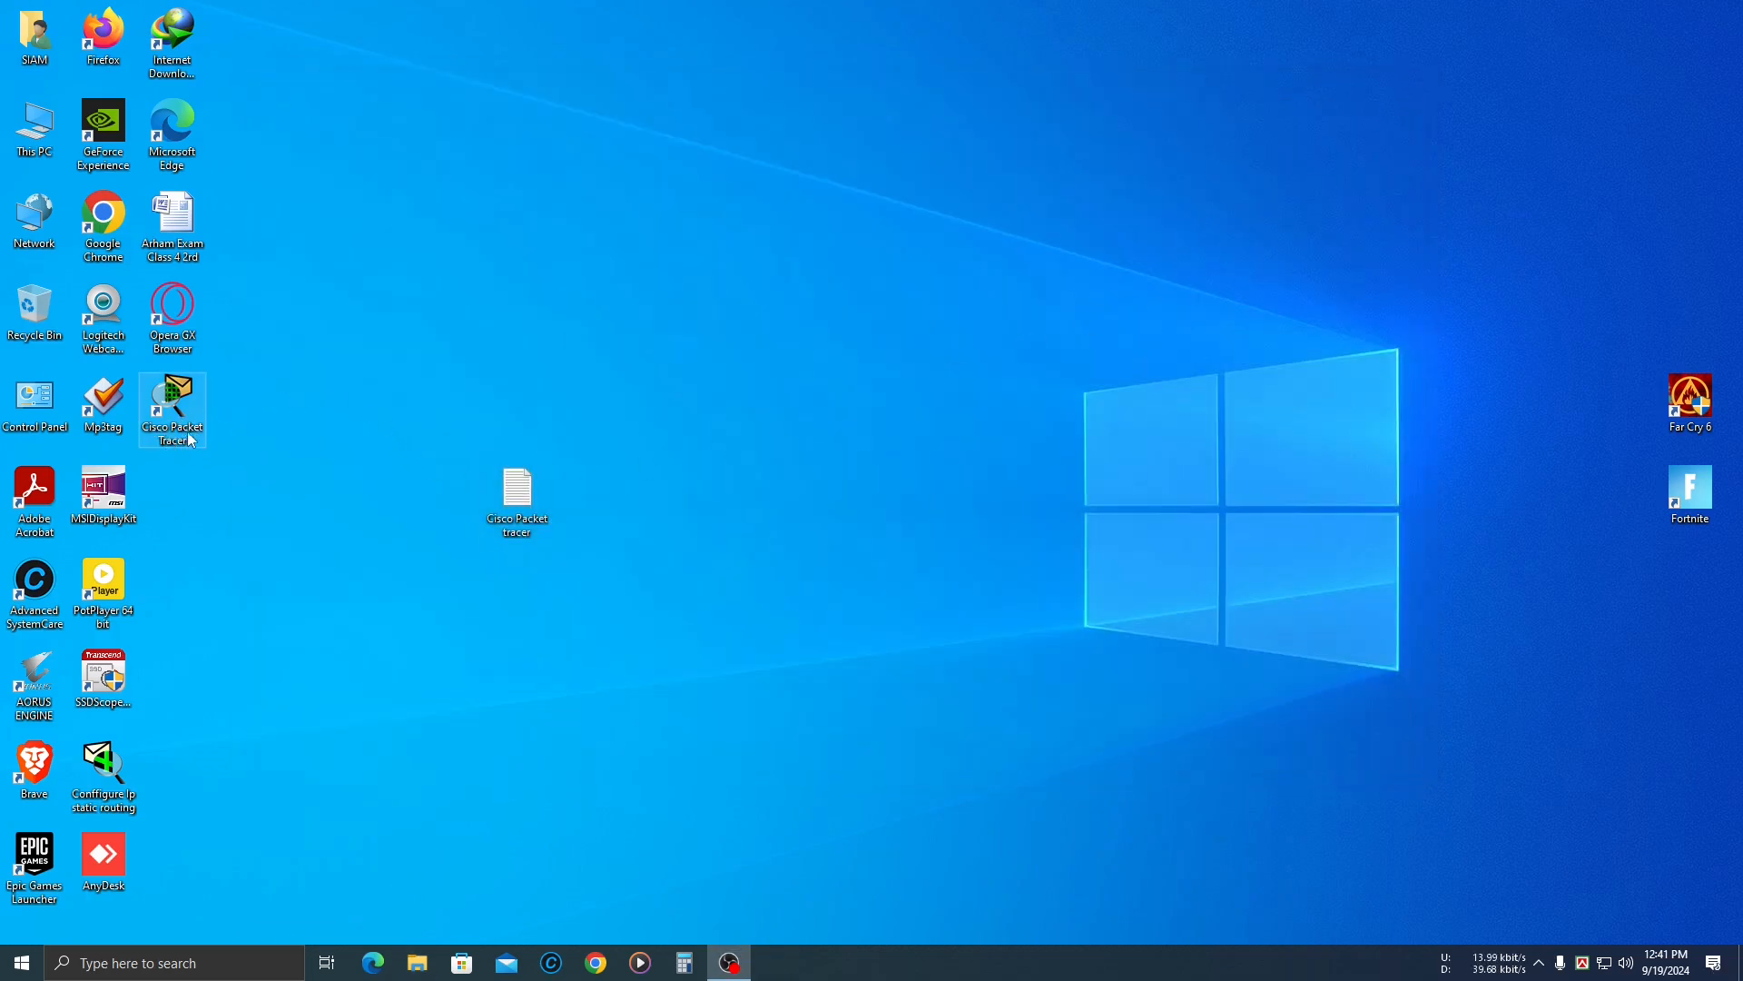
Refresh the desktop and launch Cisco Packet Tracer from its shortcut.
right_click(338, 352)
click(399, 406)
double_click(202, 414)
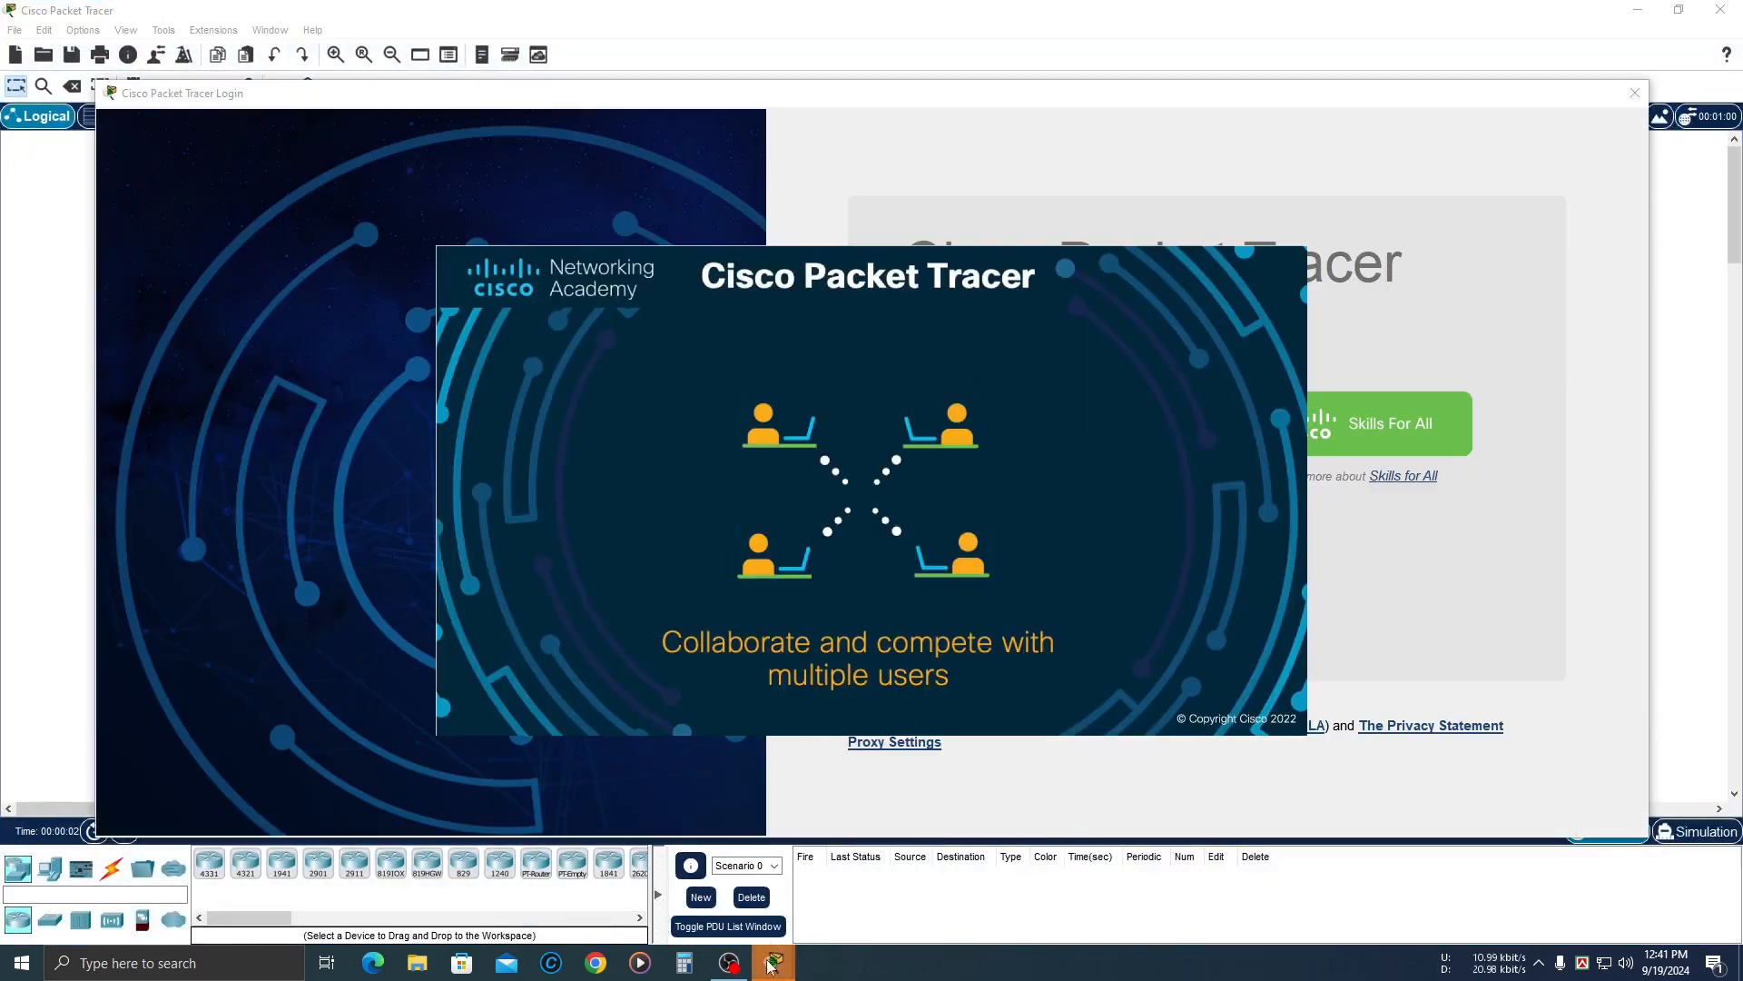
Close the duplicate Cisco Packet Tracer instance and keep one login window open.
mouse_move(770, 970)
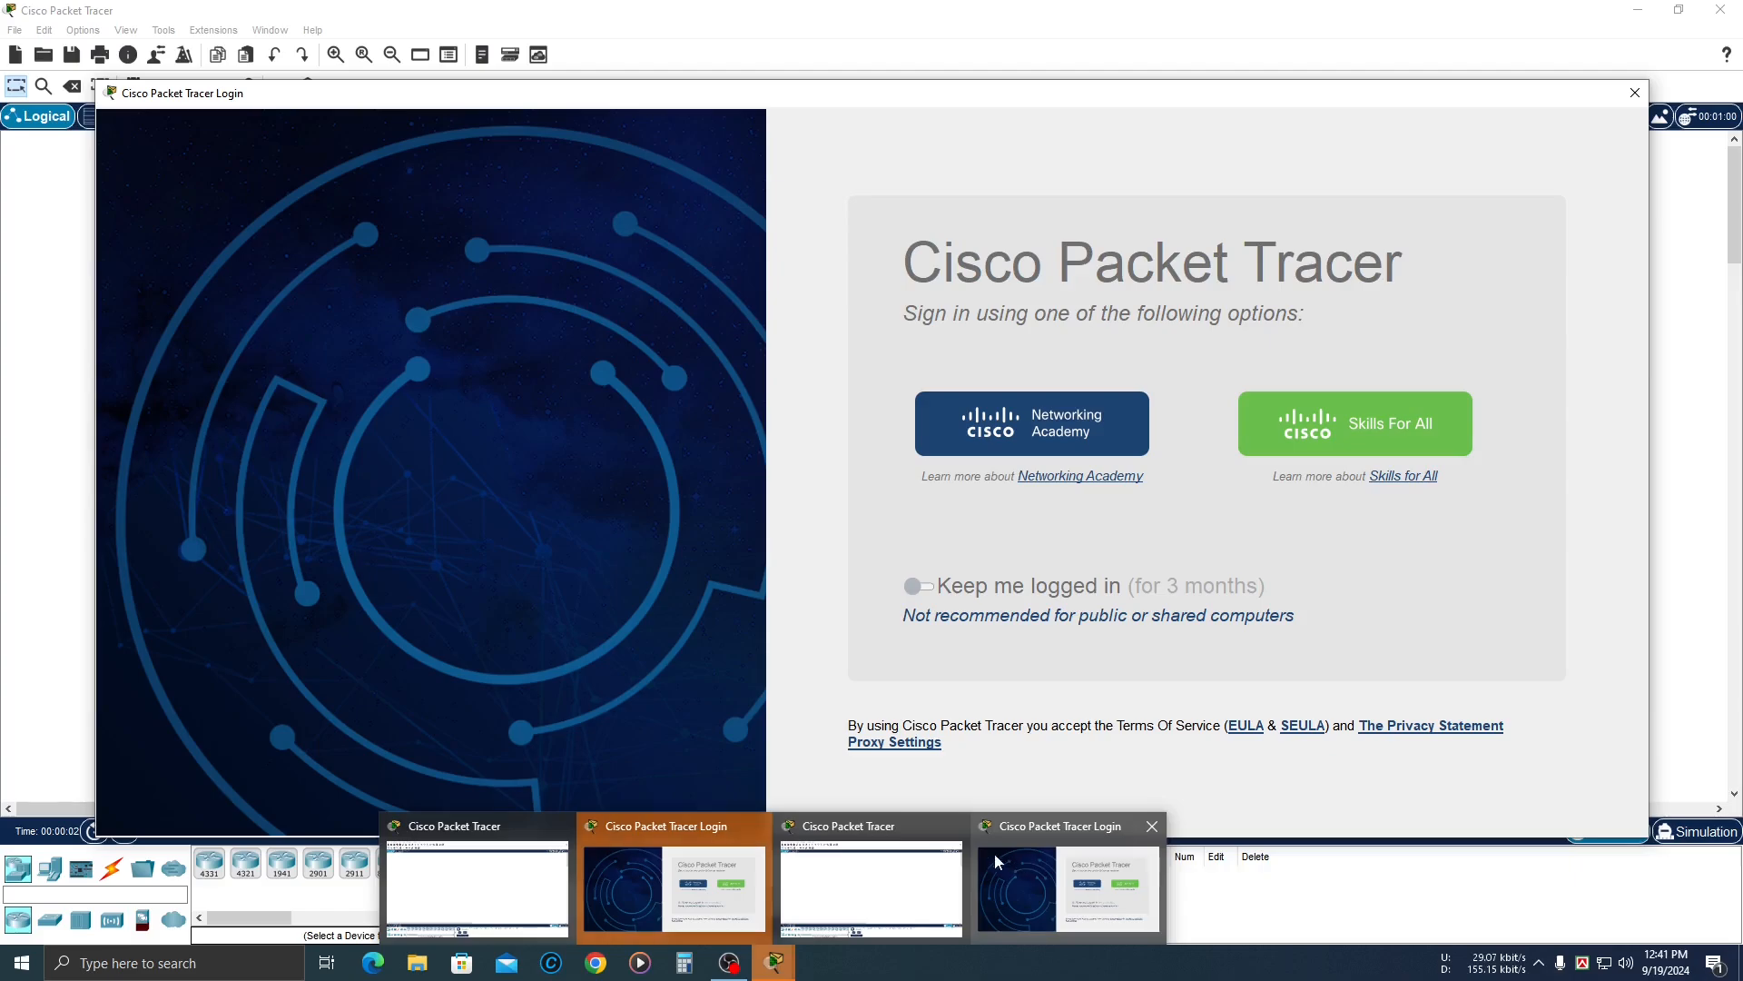
click(766, 890)
mouse_move(768, 965)
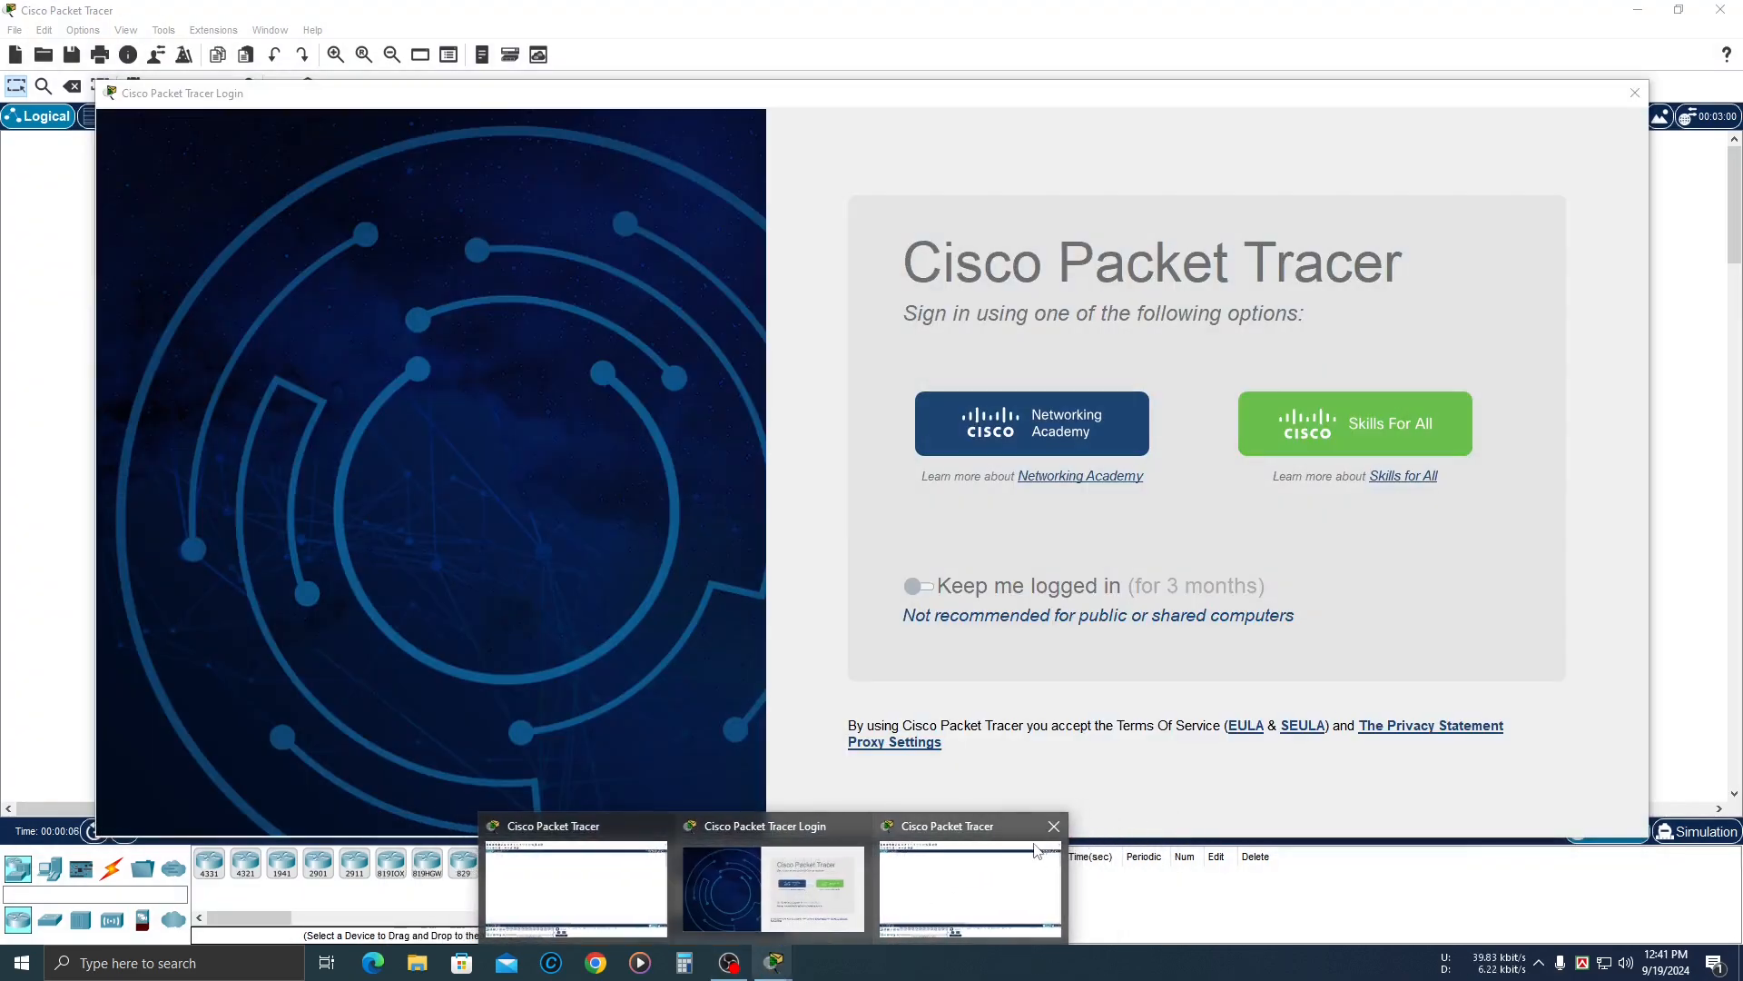
click(990, 880)
click(972, 505)
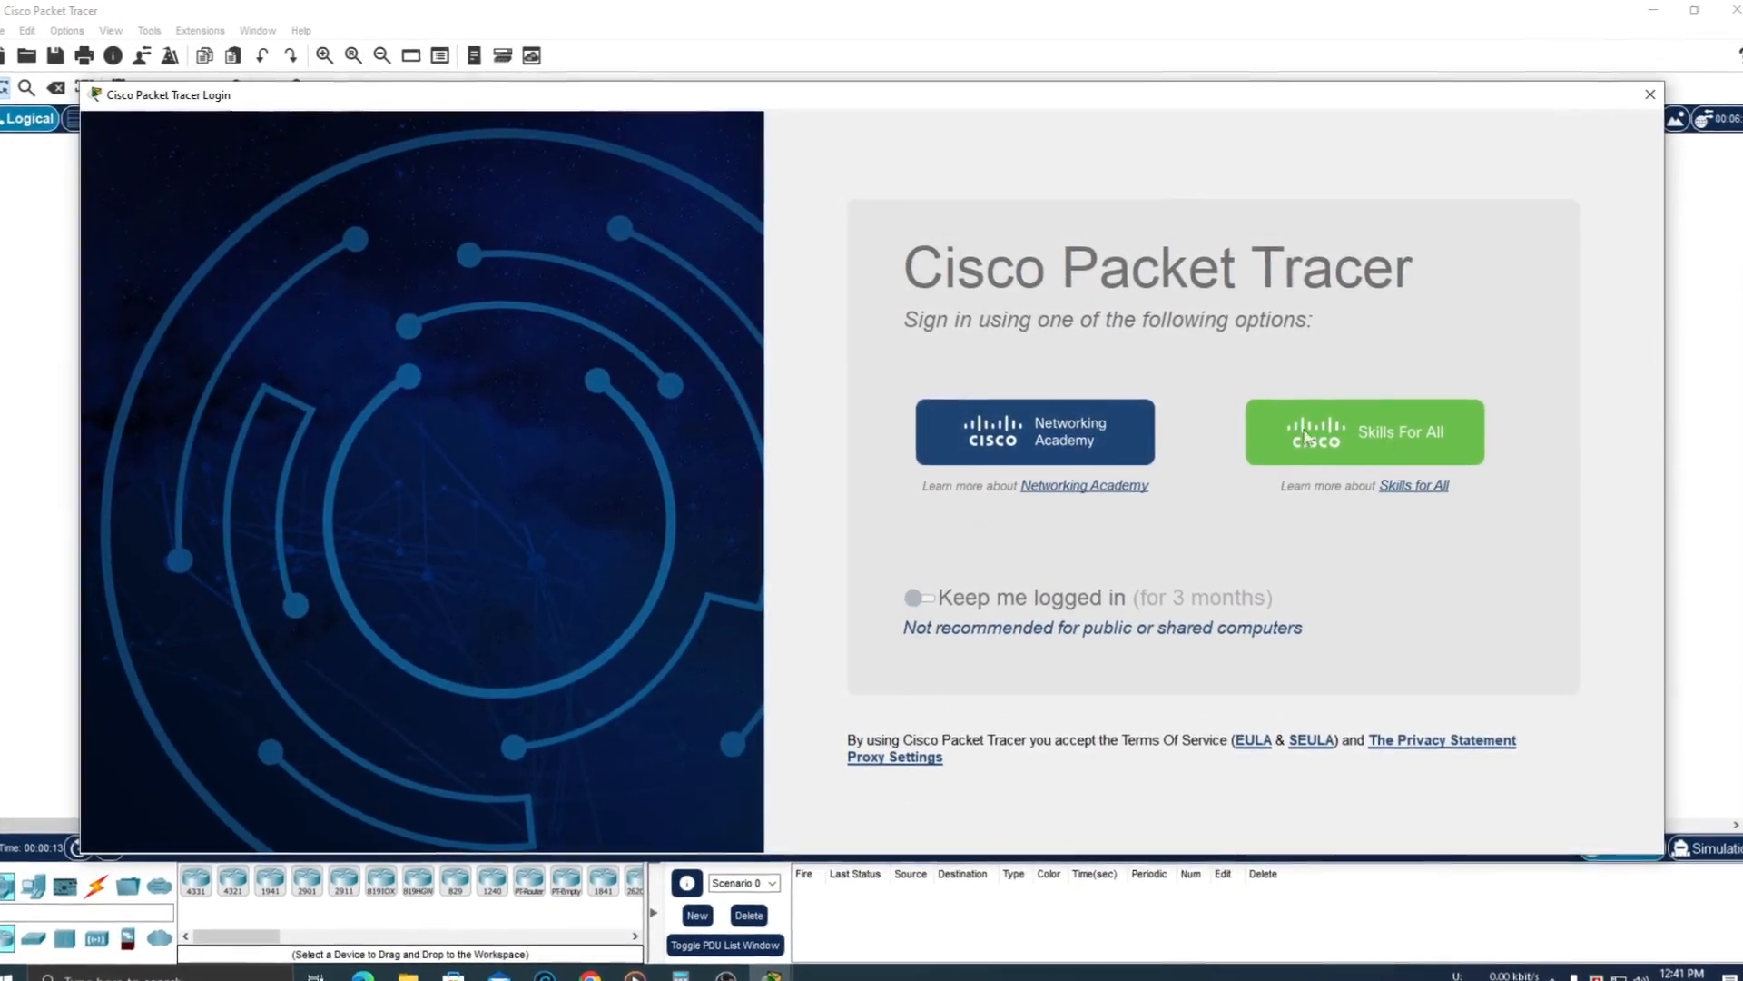
Sign in to Packet Tracer through Skills For All with the existing Google account.
click(1343, 422)
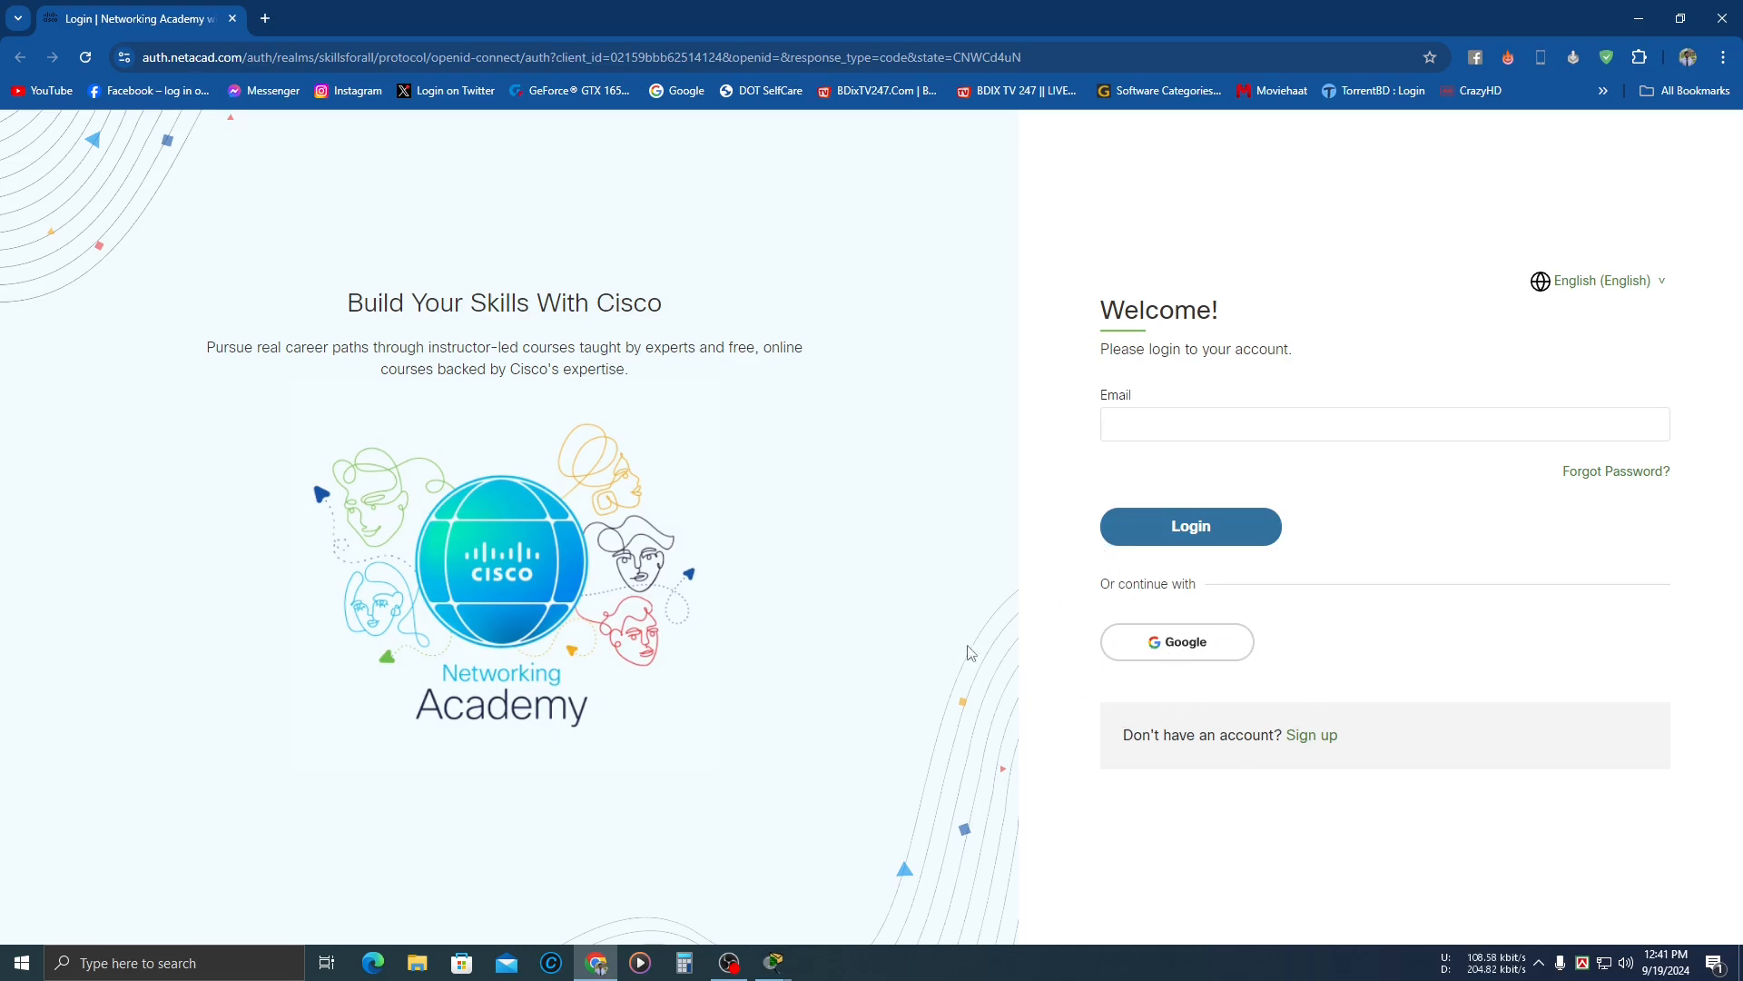
click(1107, 648)
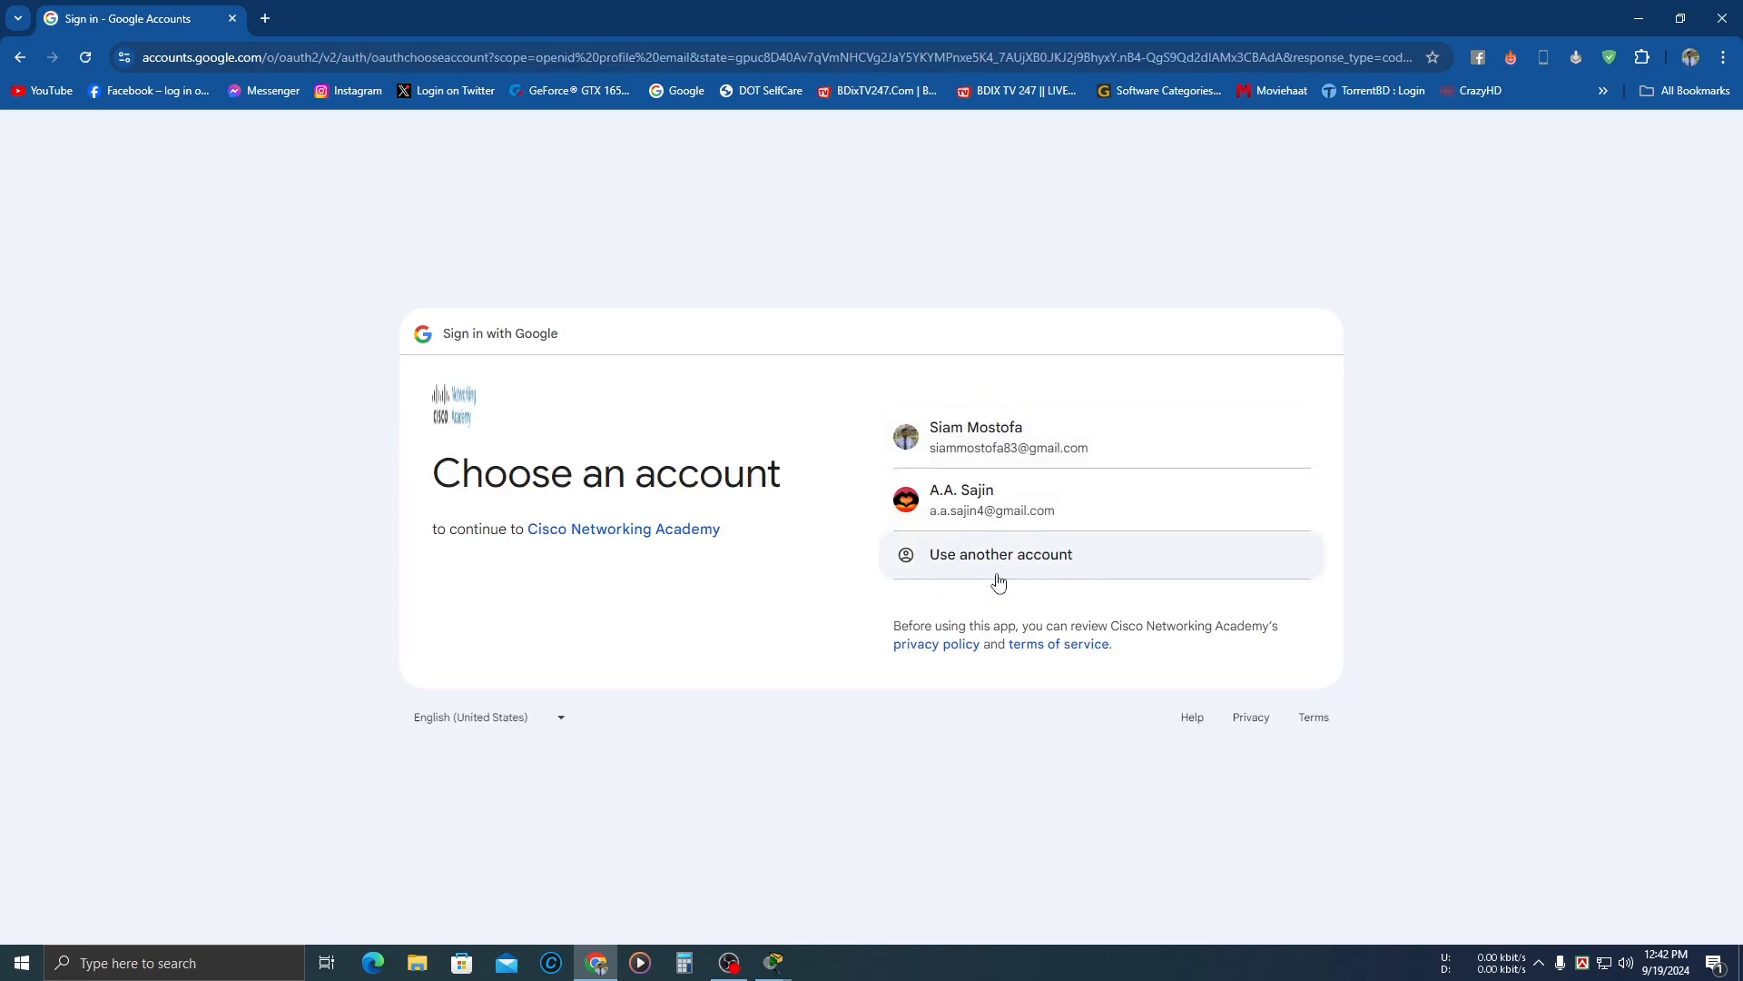
click(1010, 445)
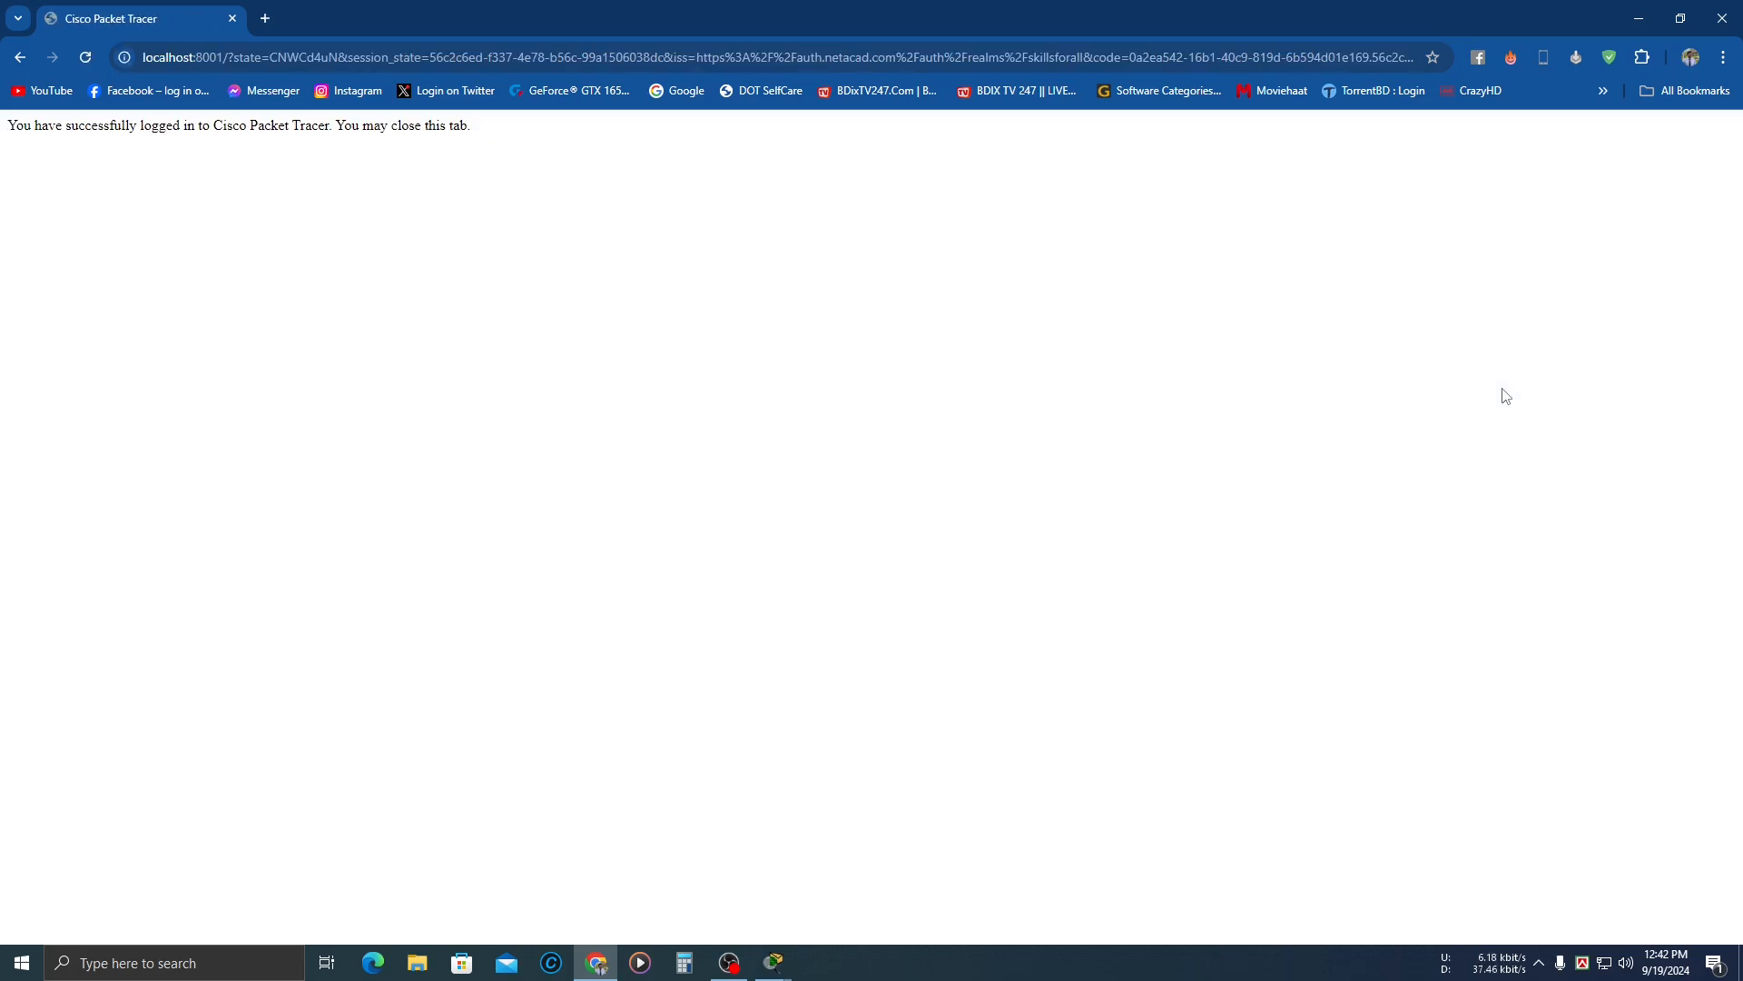
Check the login message in the browser and switch back to Cisco Packet Tracer.
drag(471, 126, 12, 126)
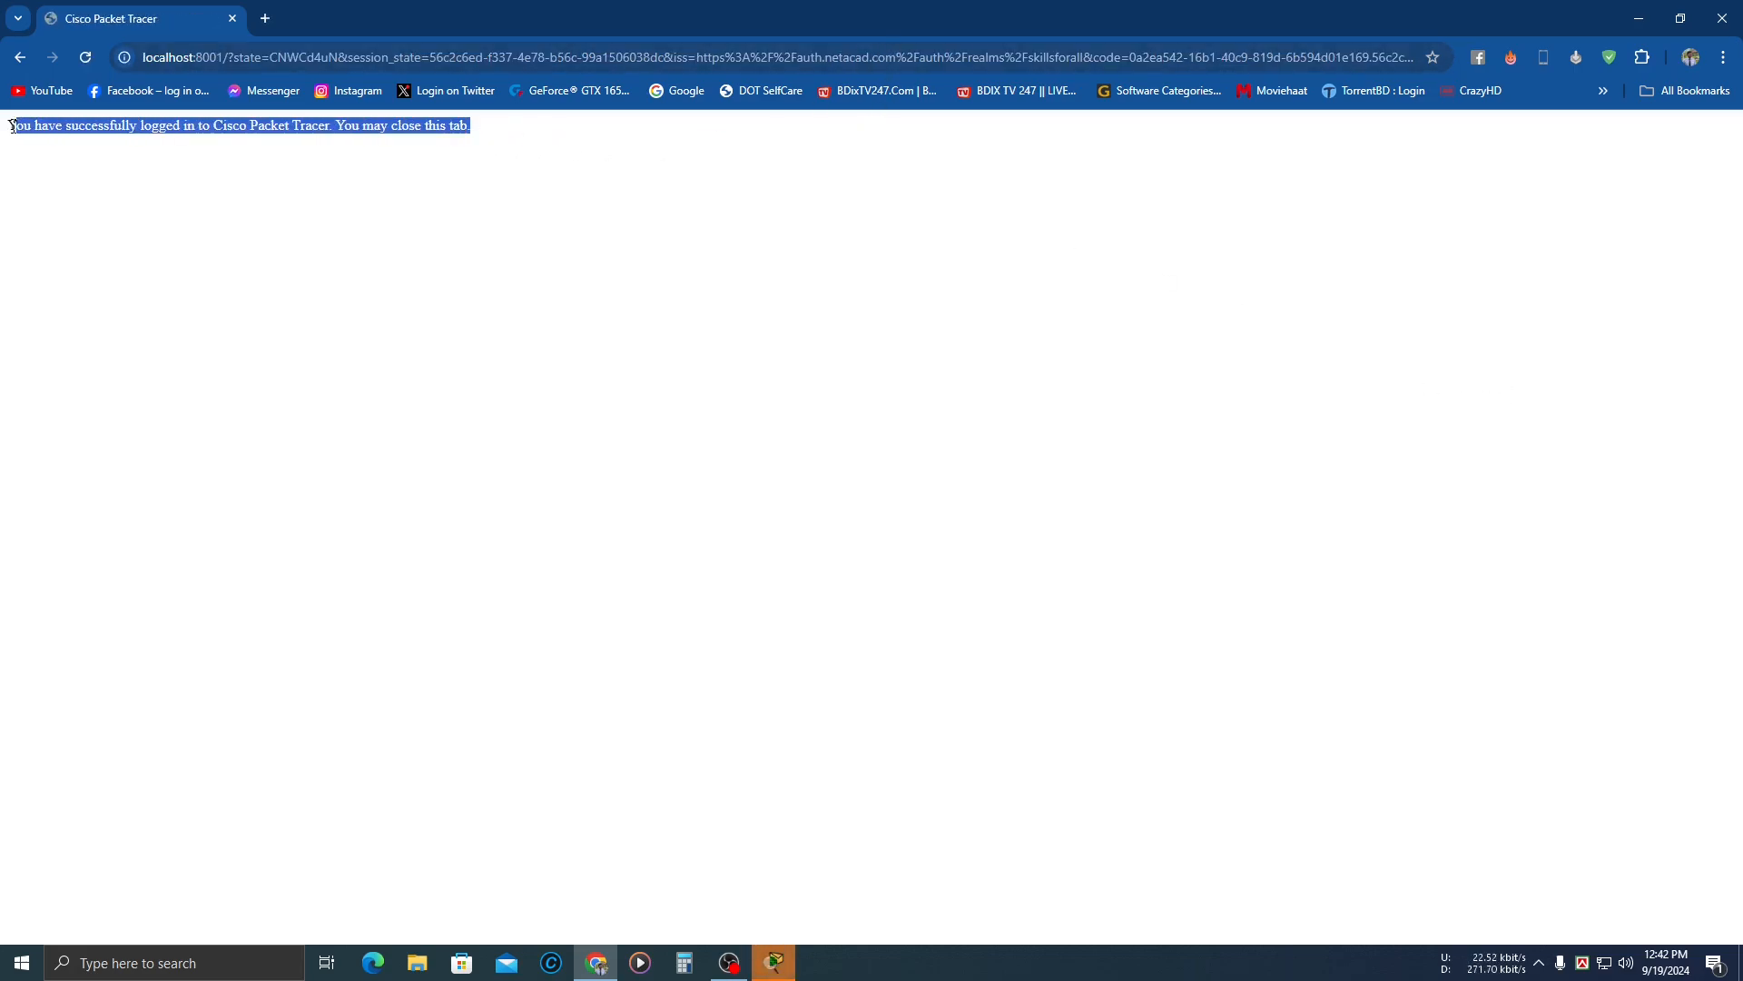
click(428, 300)
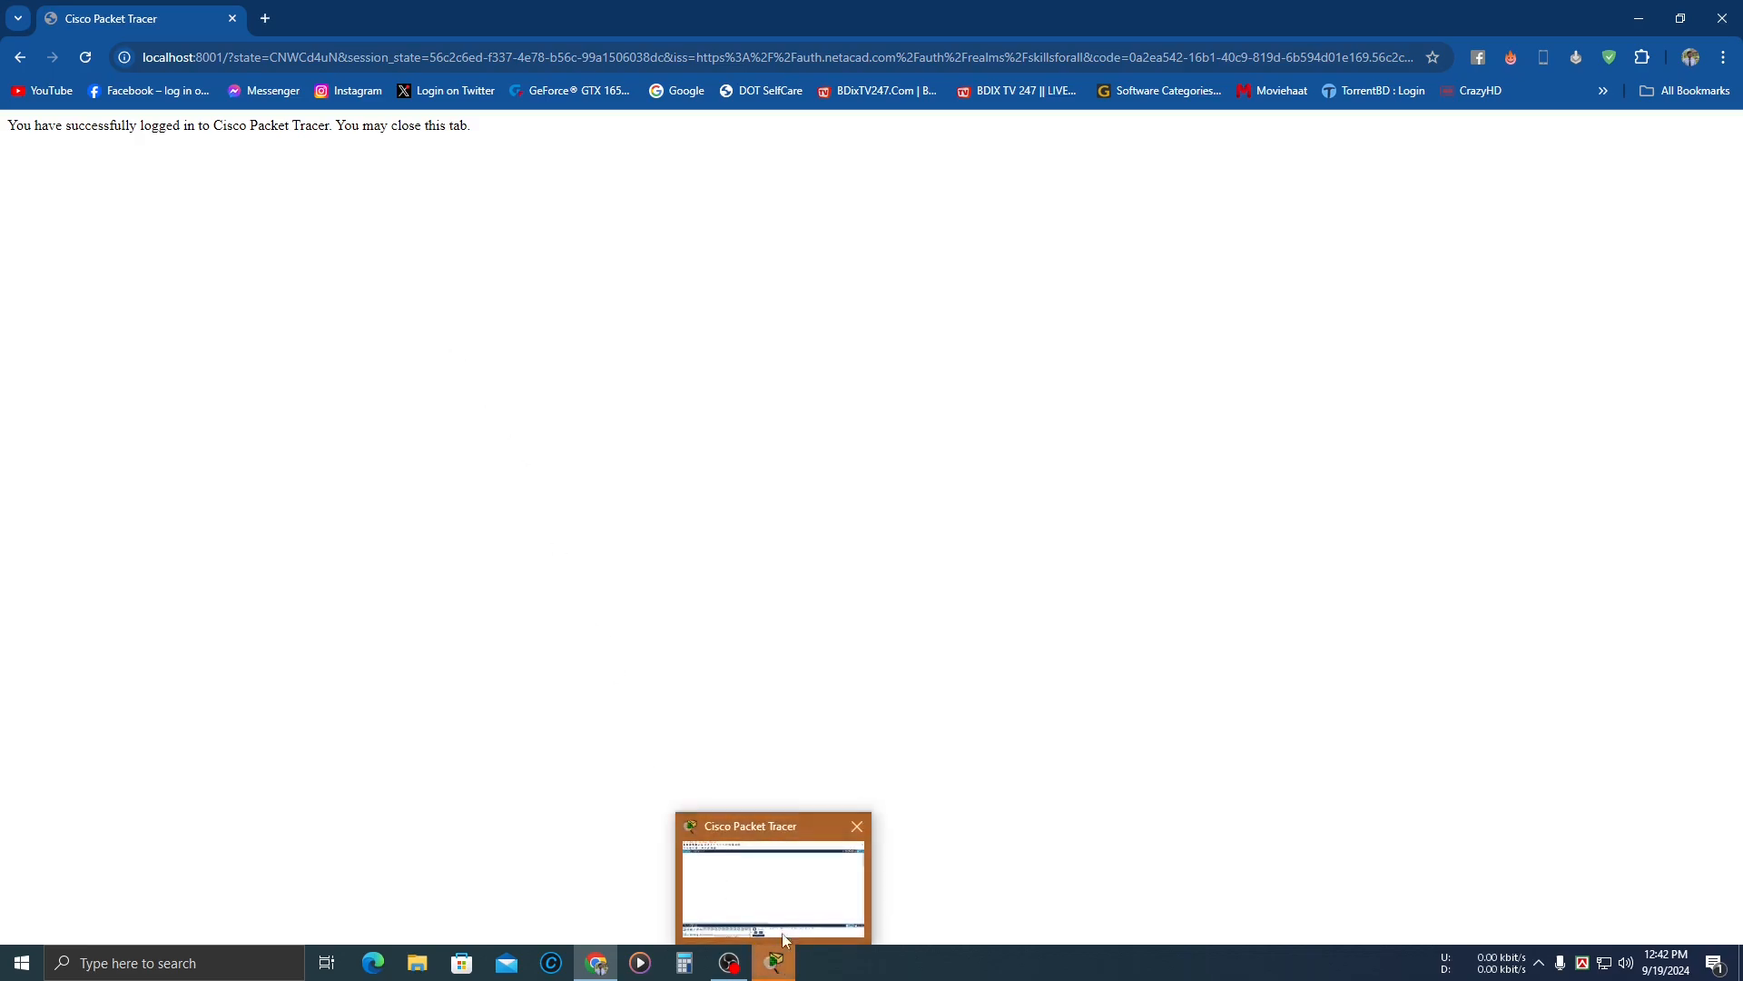
click(776, 963)
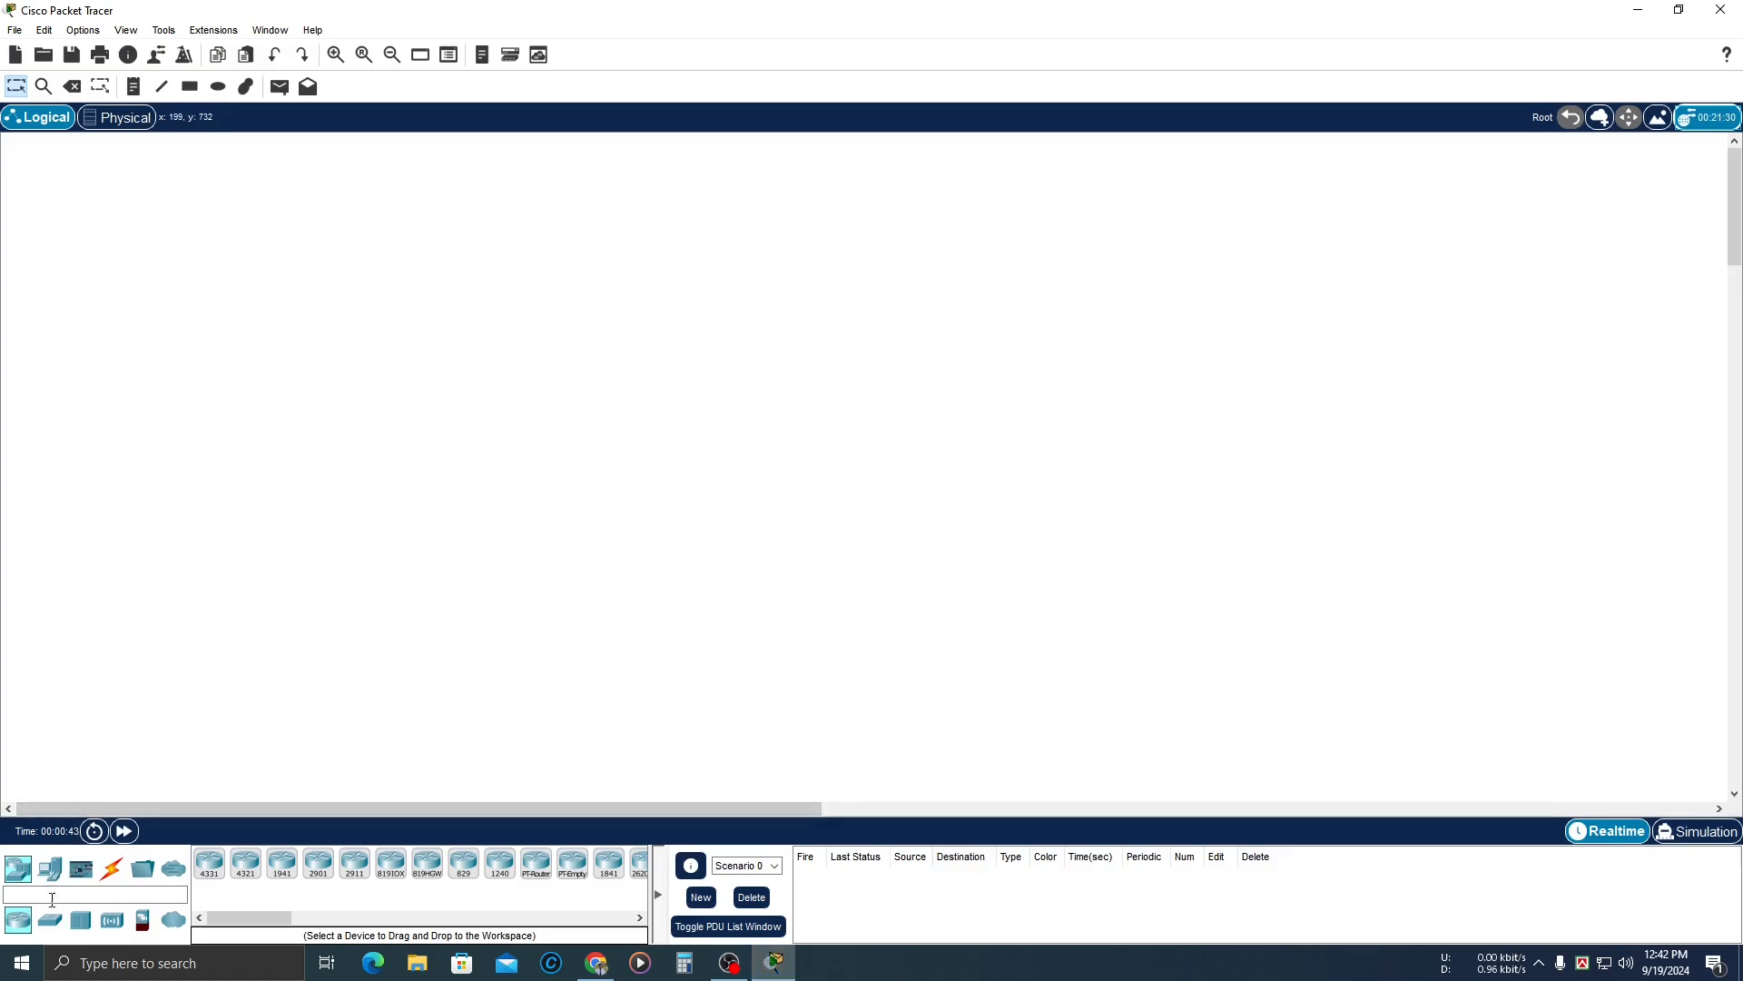
Place a 2960-24TT switch in the logical workspace and four PCs in a row below it.
drag(47, 923, 652, 305)
click(50, 868)
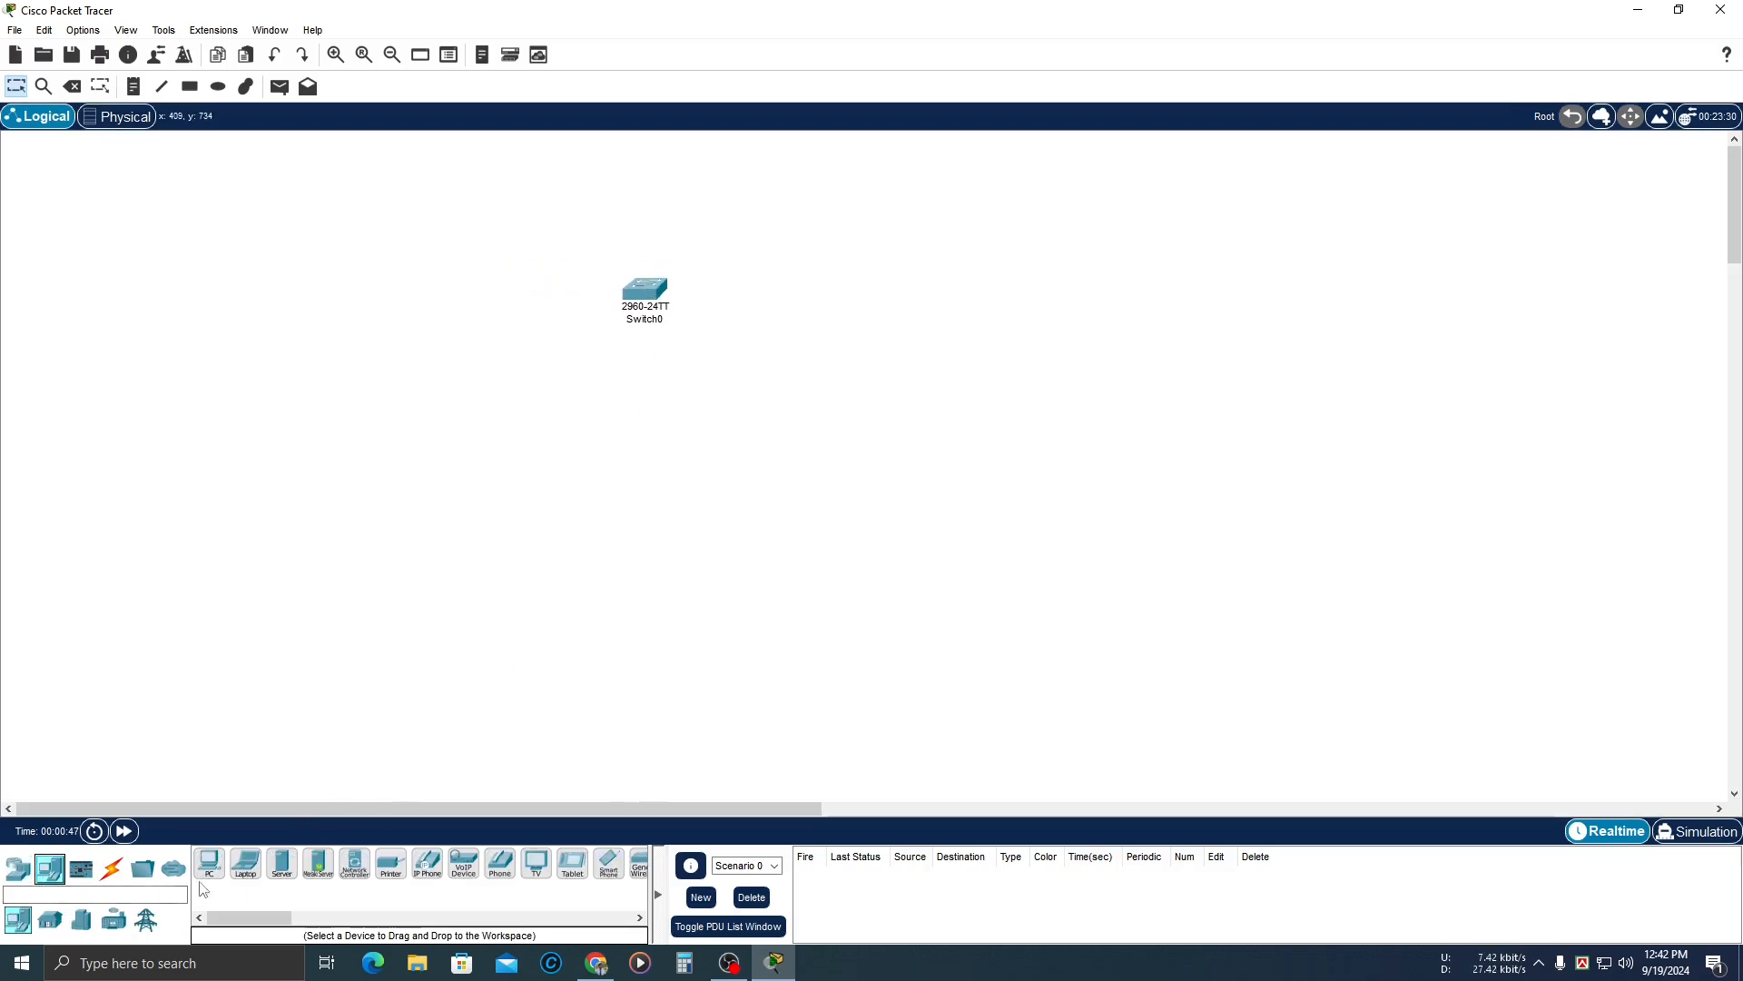
drag(209, 863, 336, 721)
drag(503, 494, 503, 496)
click(502, 496)
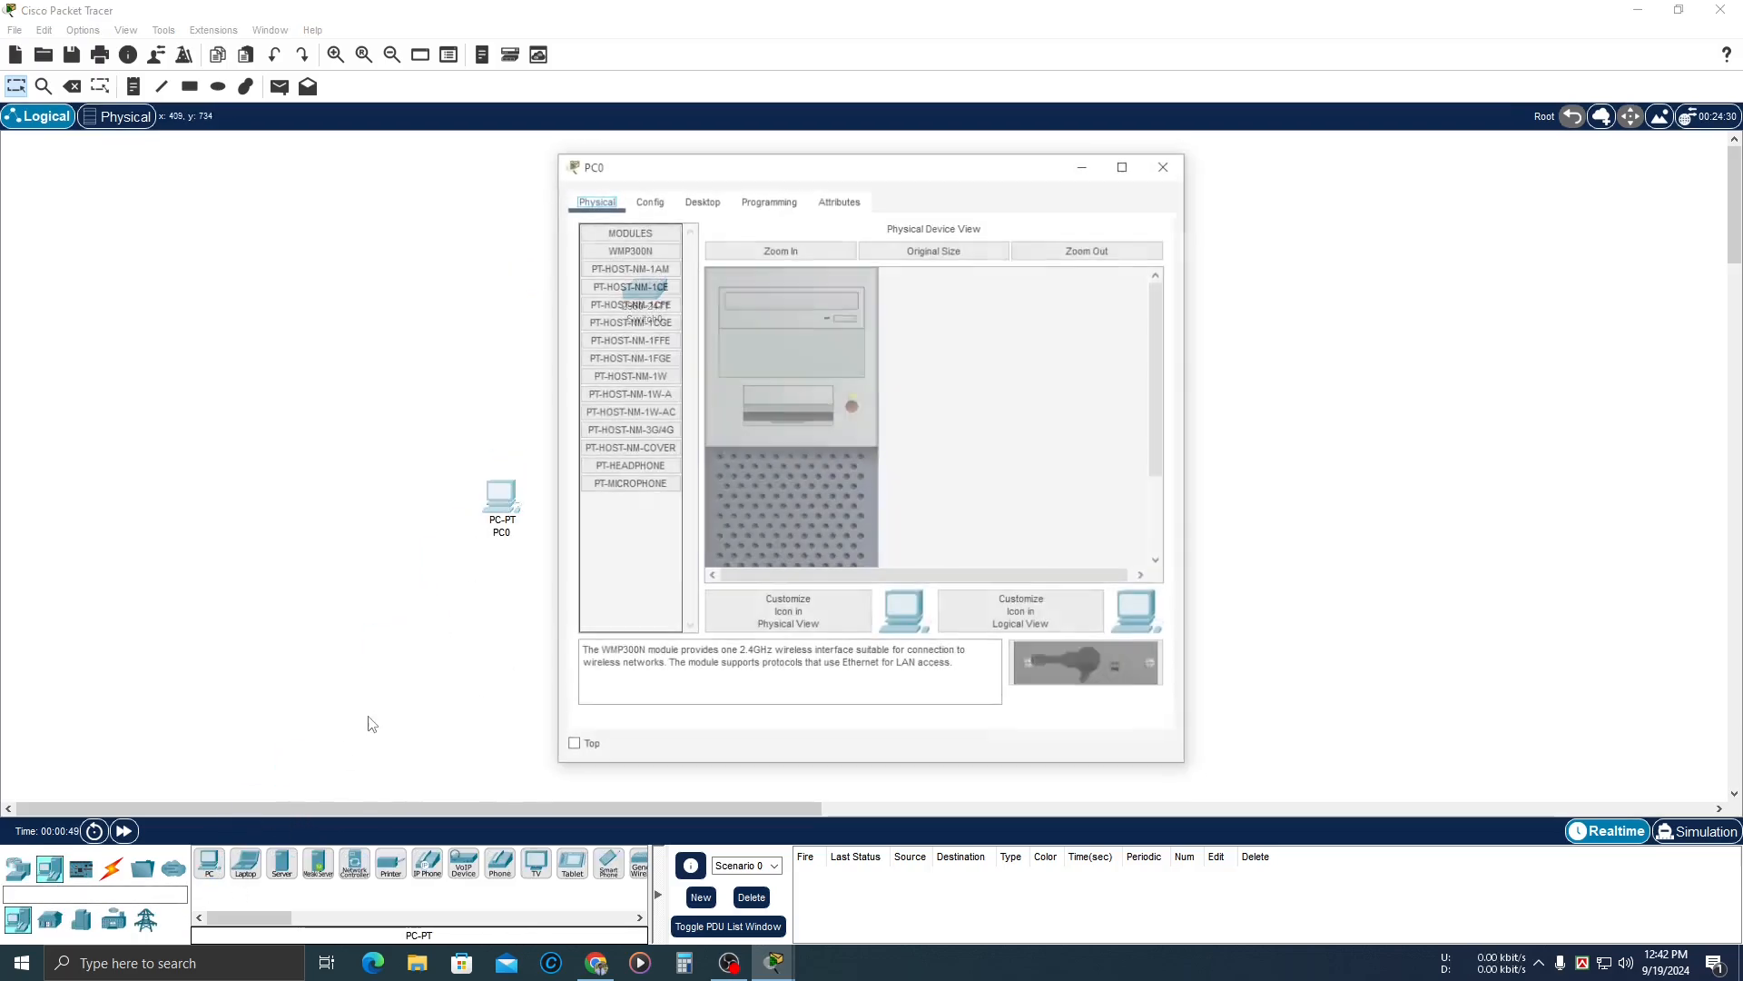
click(1168, 162)
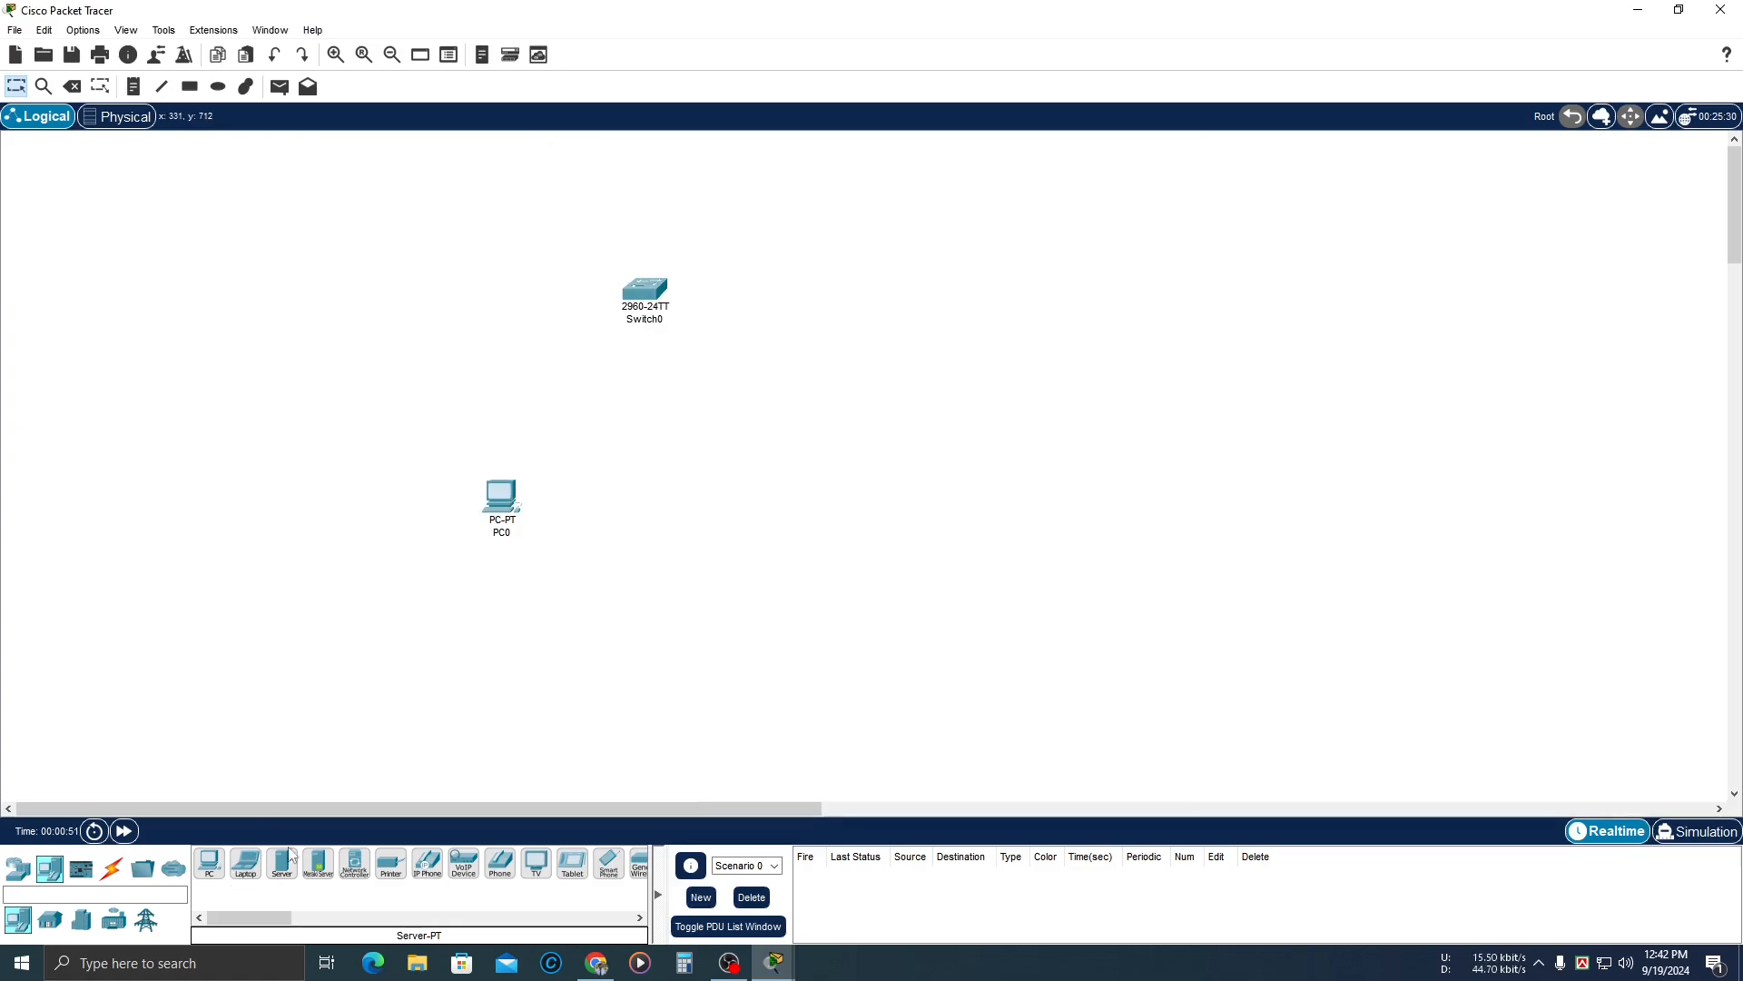
drag(209, 863, 771, 505)
drag(601, 519, 736, 512)
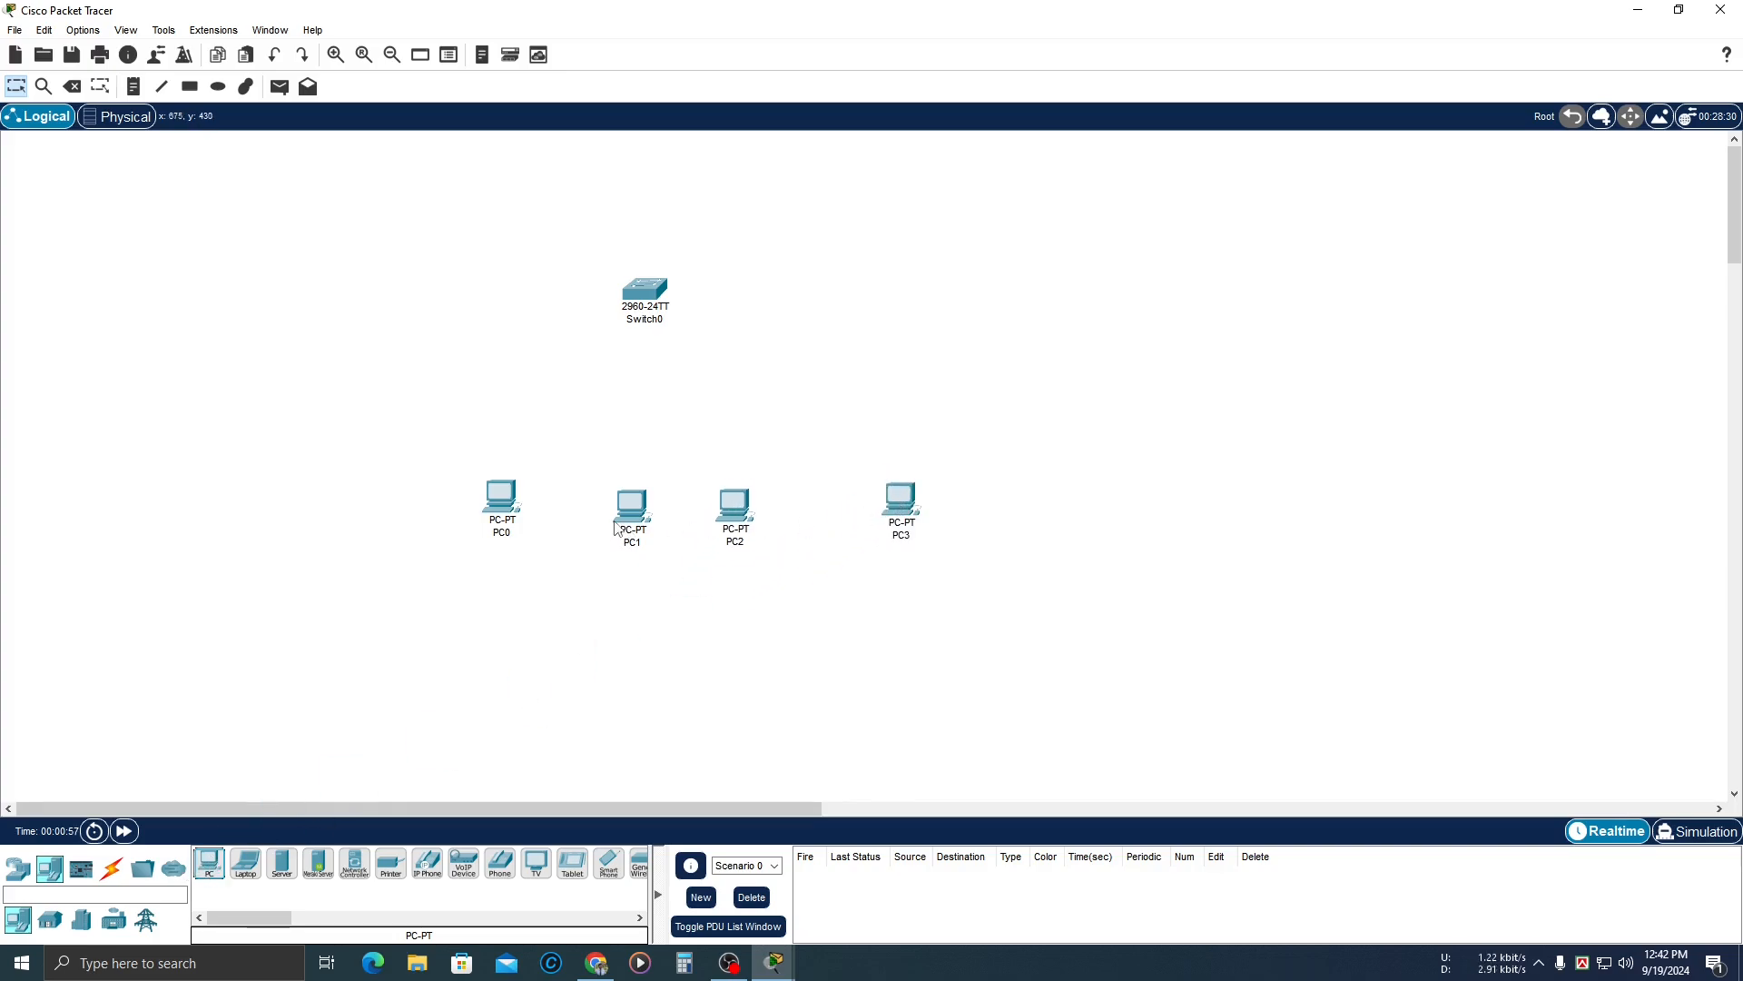
Rearrange PC1, PC2 and PC3 so the four PCs form two level pairs below the switch.
drag(630, 510, 629, 485)
drag(733, 507, 777, 474)
drag(626, 486, 611, 500)
drag(778, 474, 761, 500)
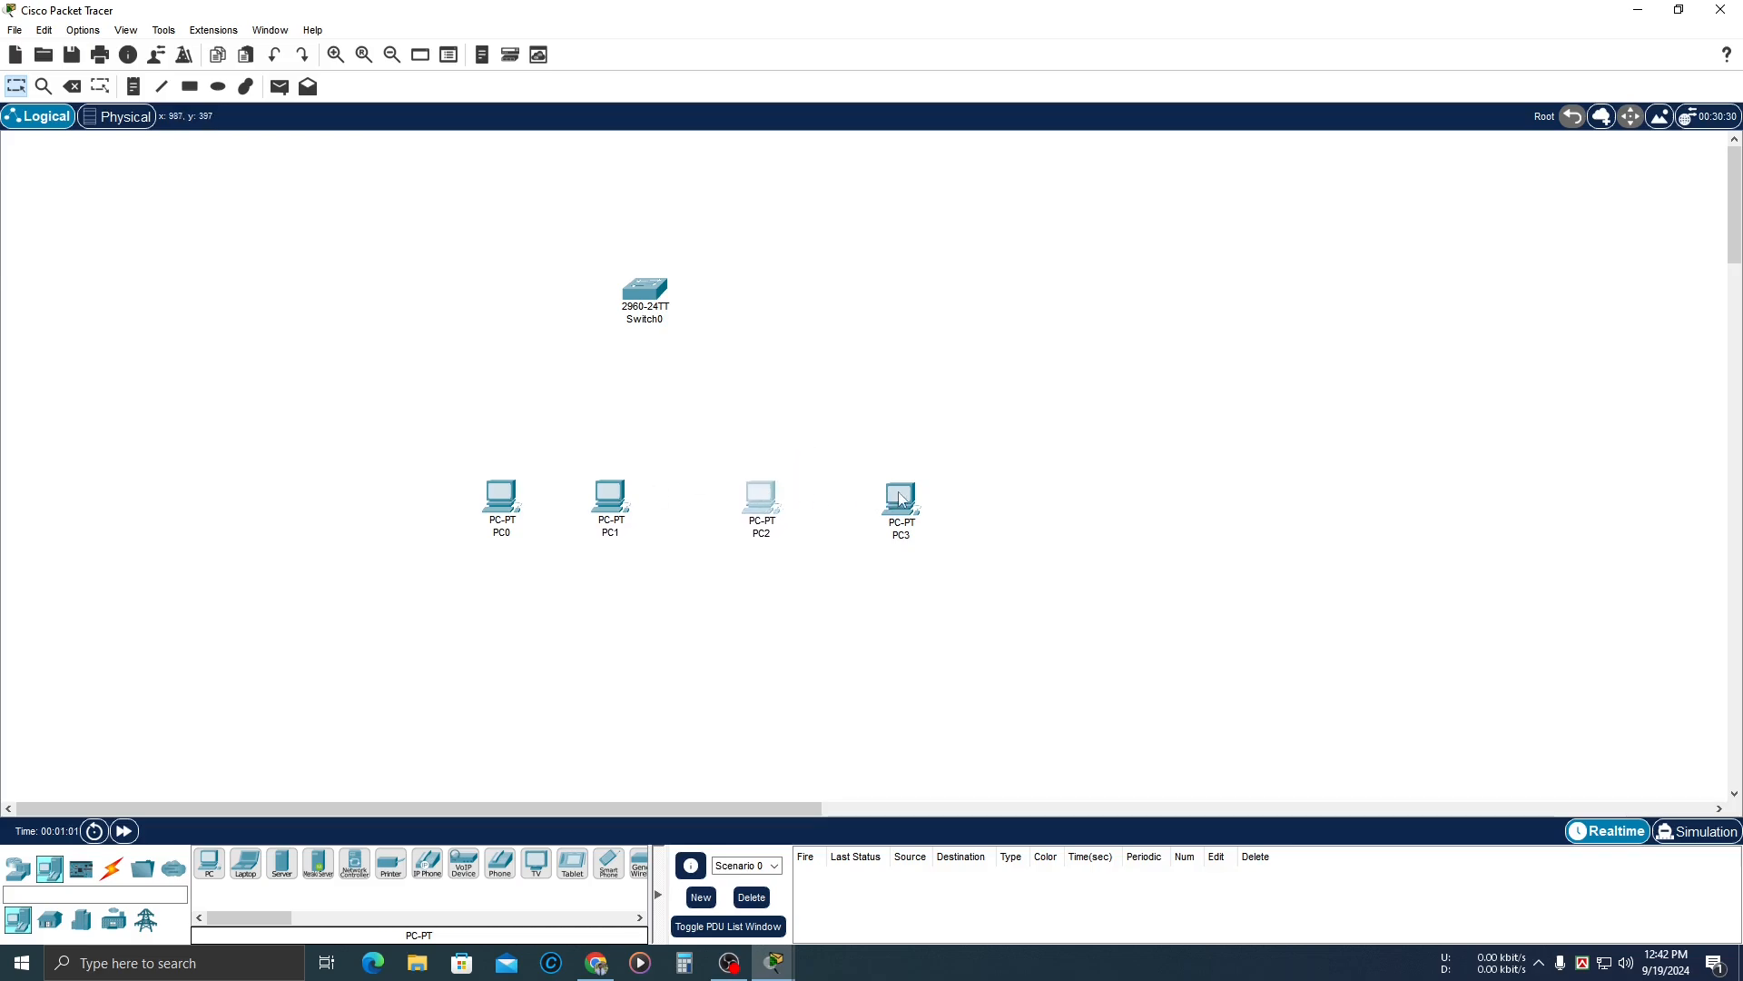
drag(900, 498, 839, 497)
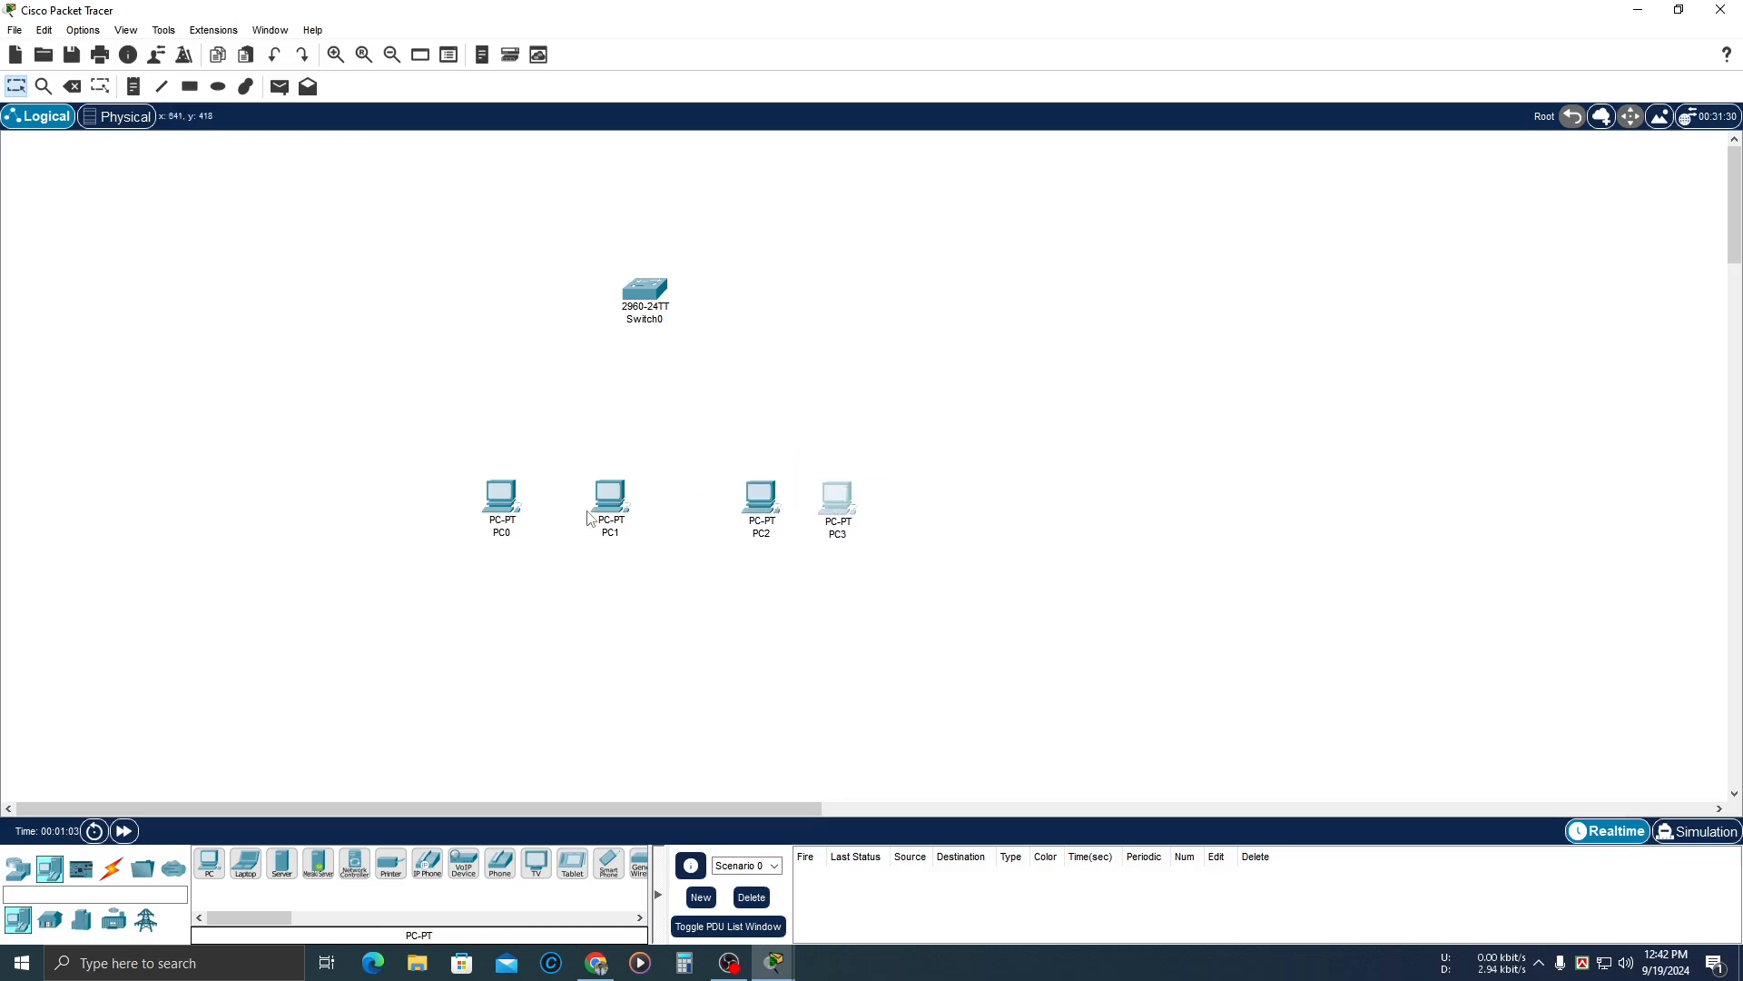
drag(590, 517, 558, 518)
Connect PC0 and PC1 to the switch with automatically chosen cable connections.
click(112, 869)
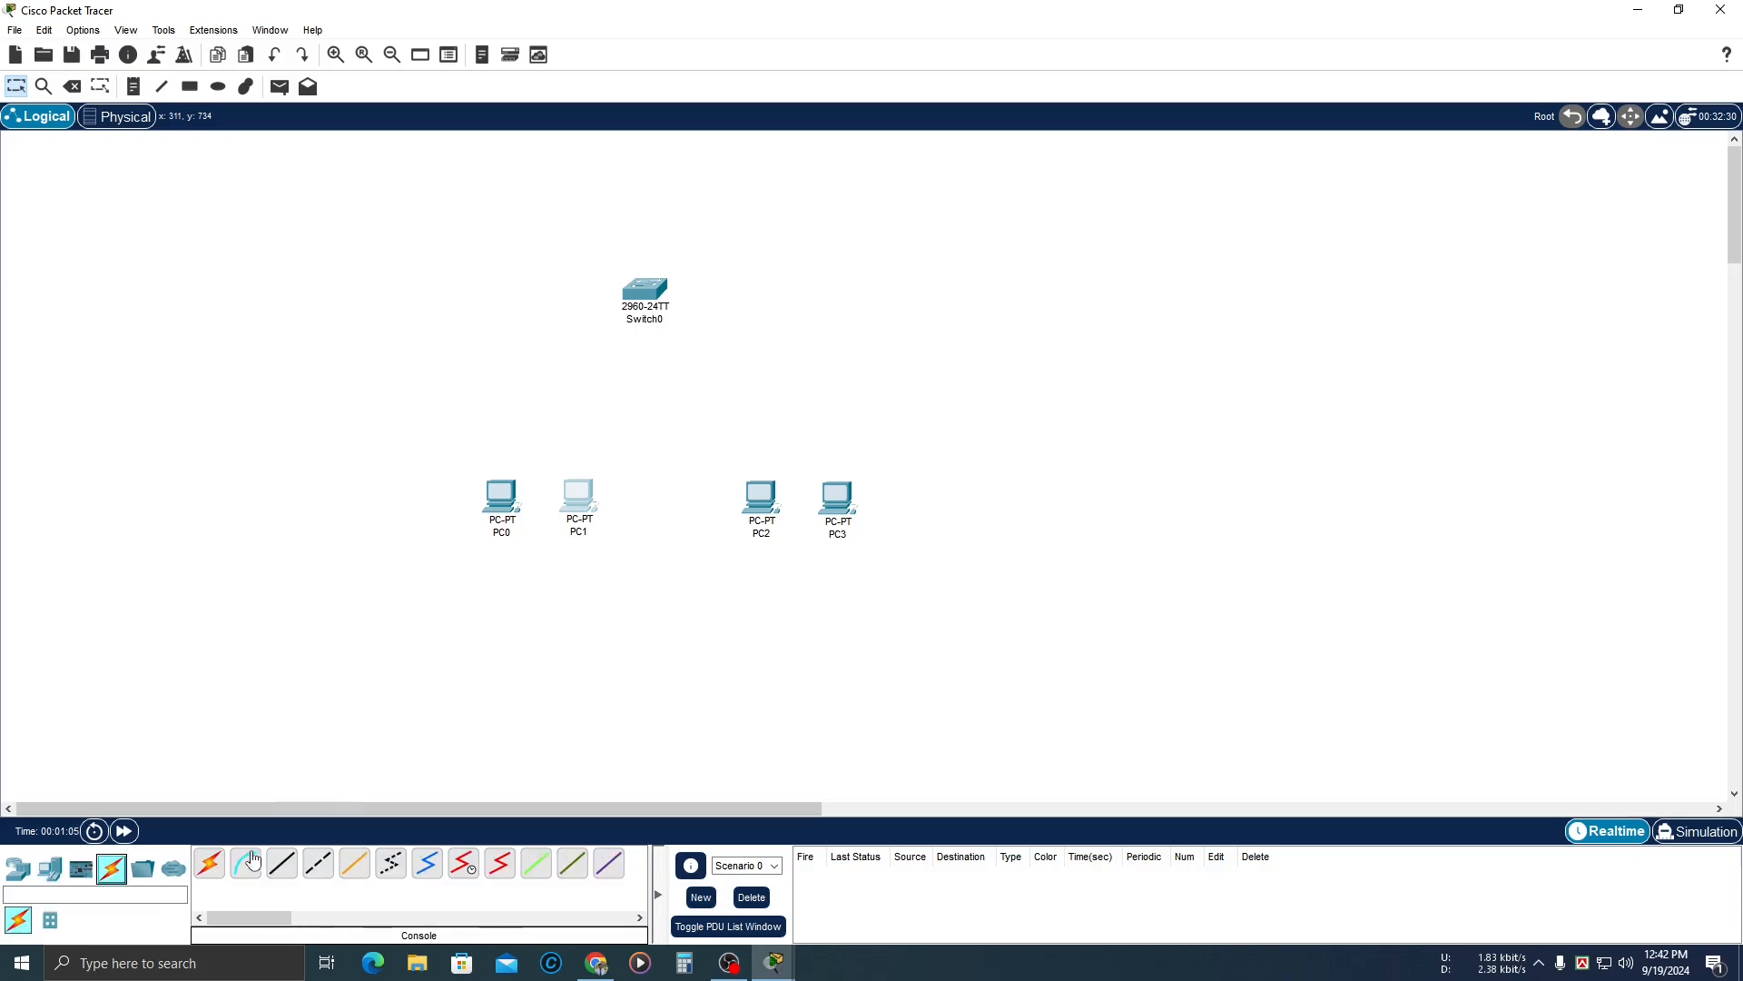
click(209, 863)
click(502, 498)
click(645, 290)
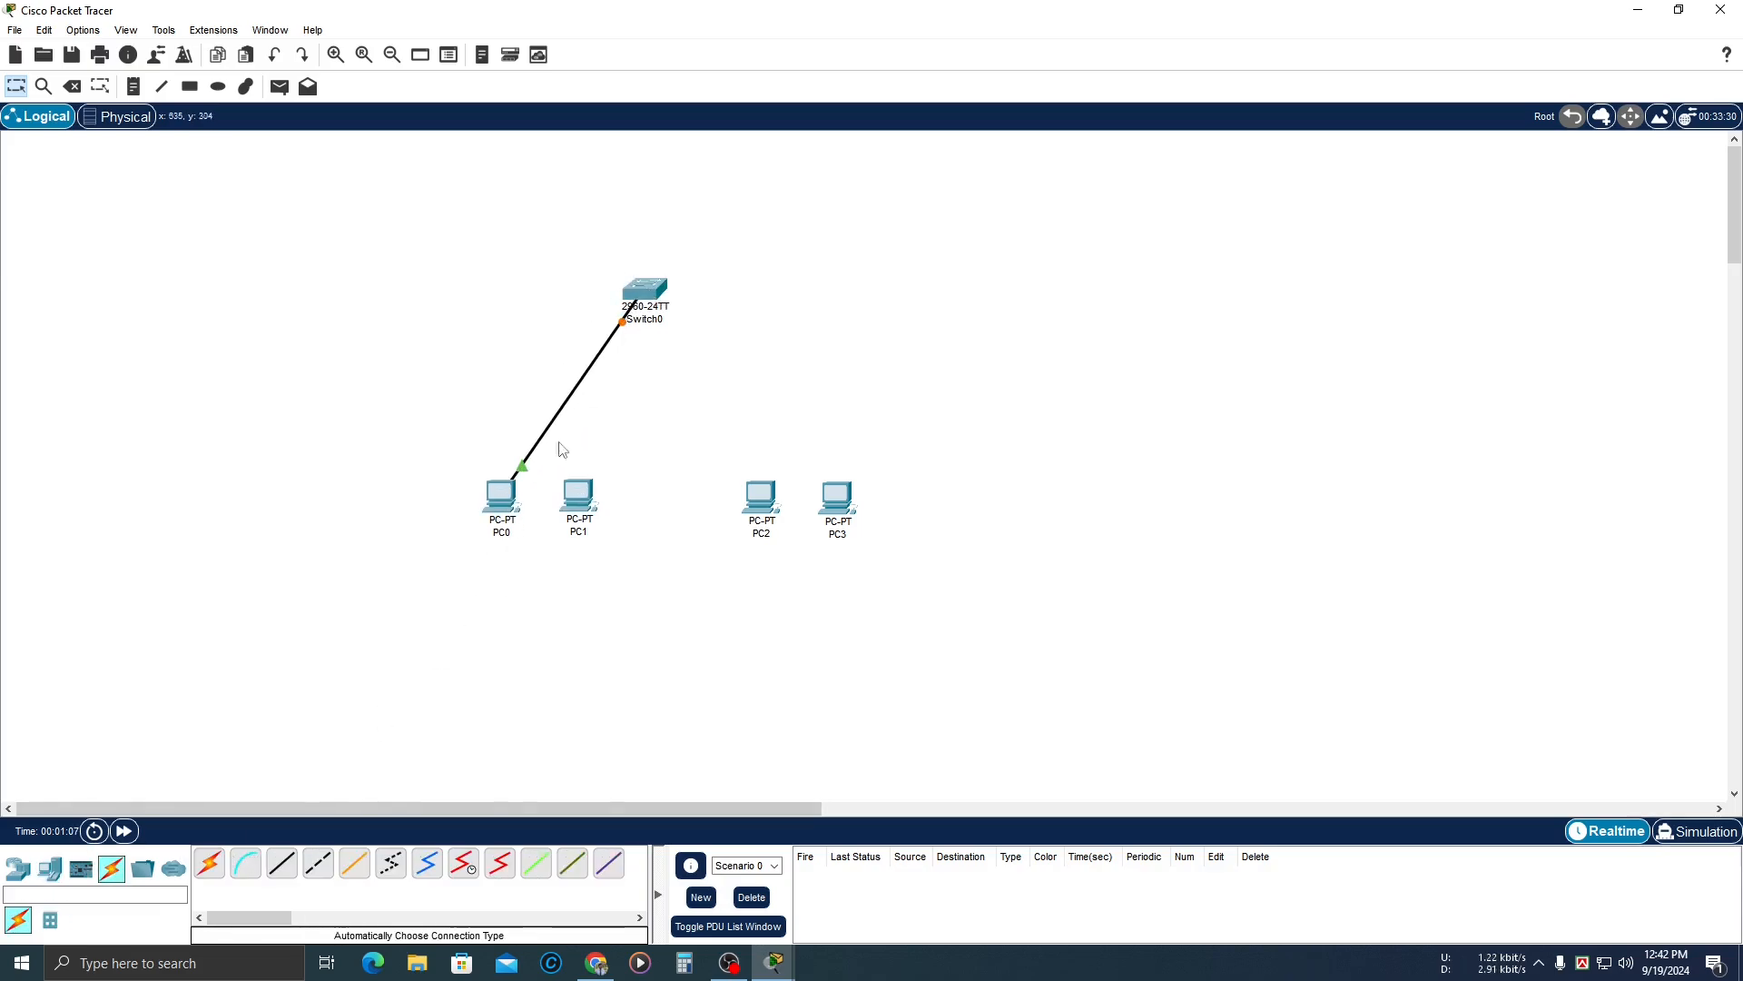
click(581, 500)
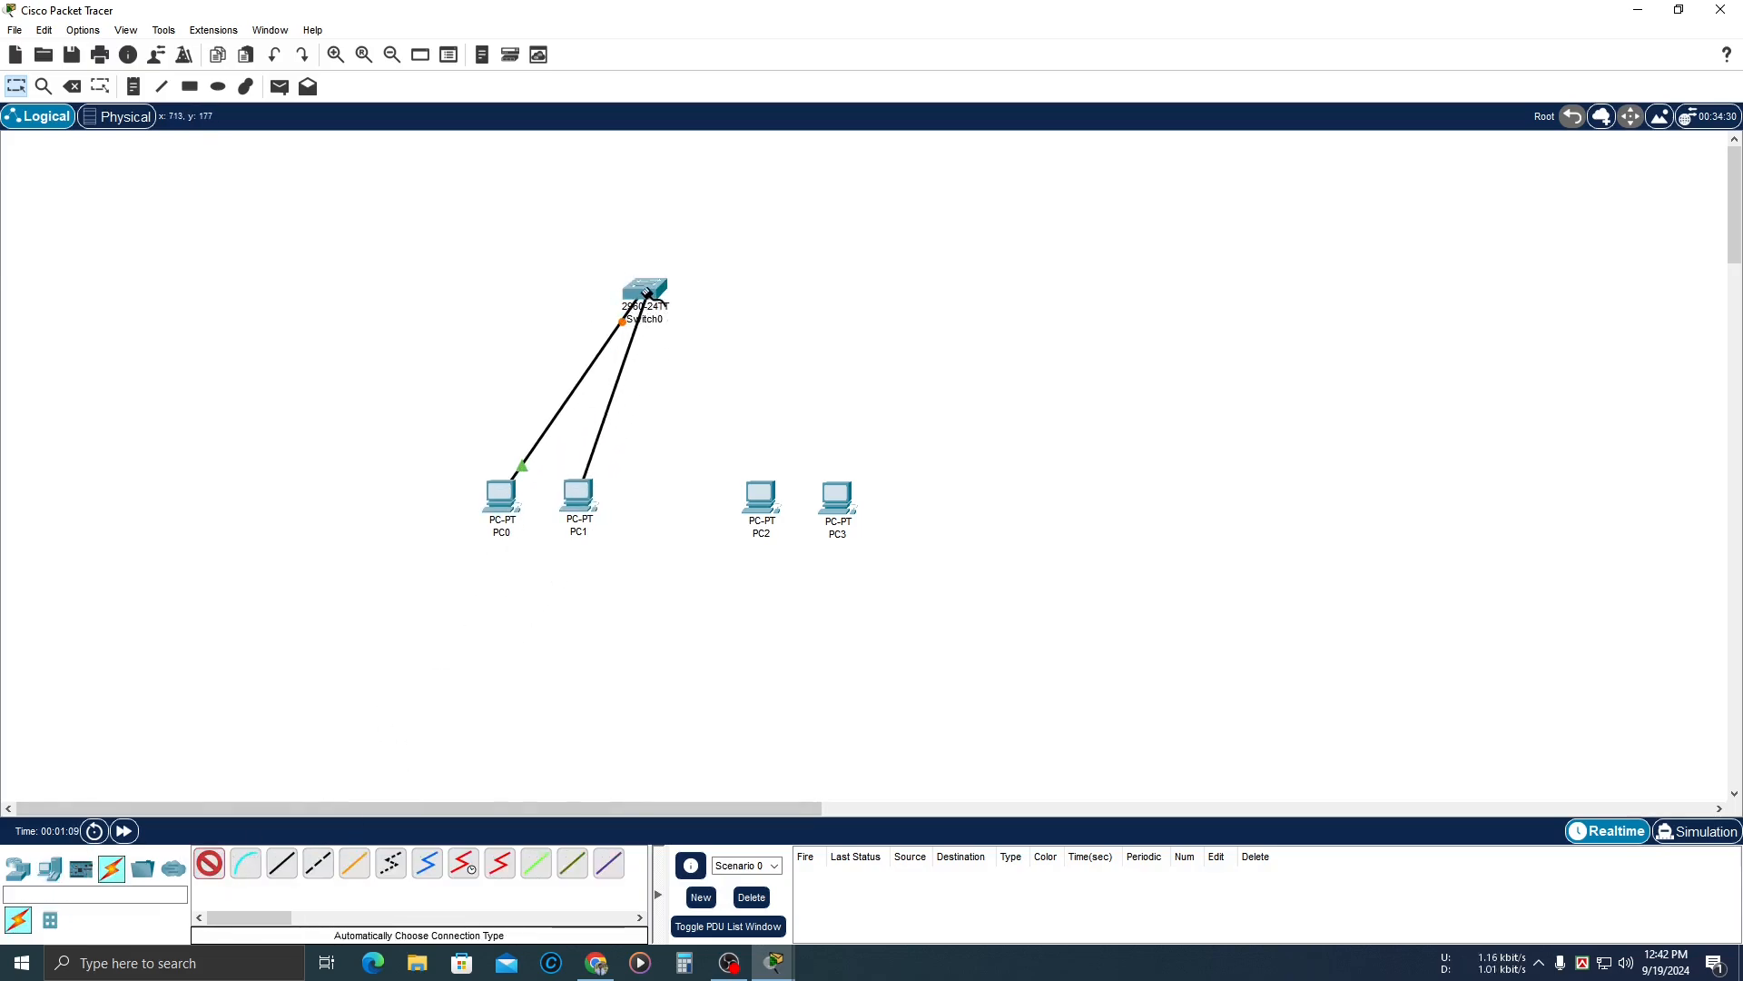
click(646, 295)
Cable PC2 and PC3 to the switch using the automatic connection type.
click(209, 863)
click(761, 498)
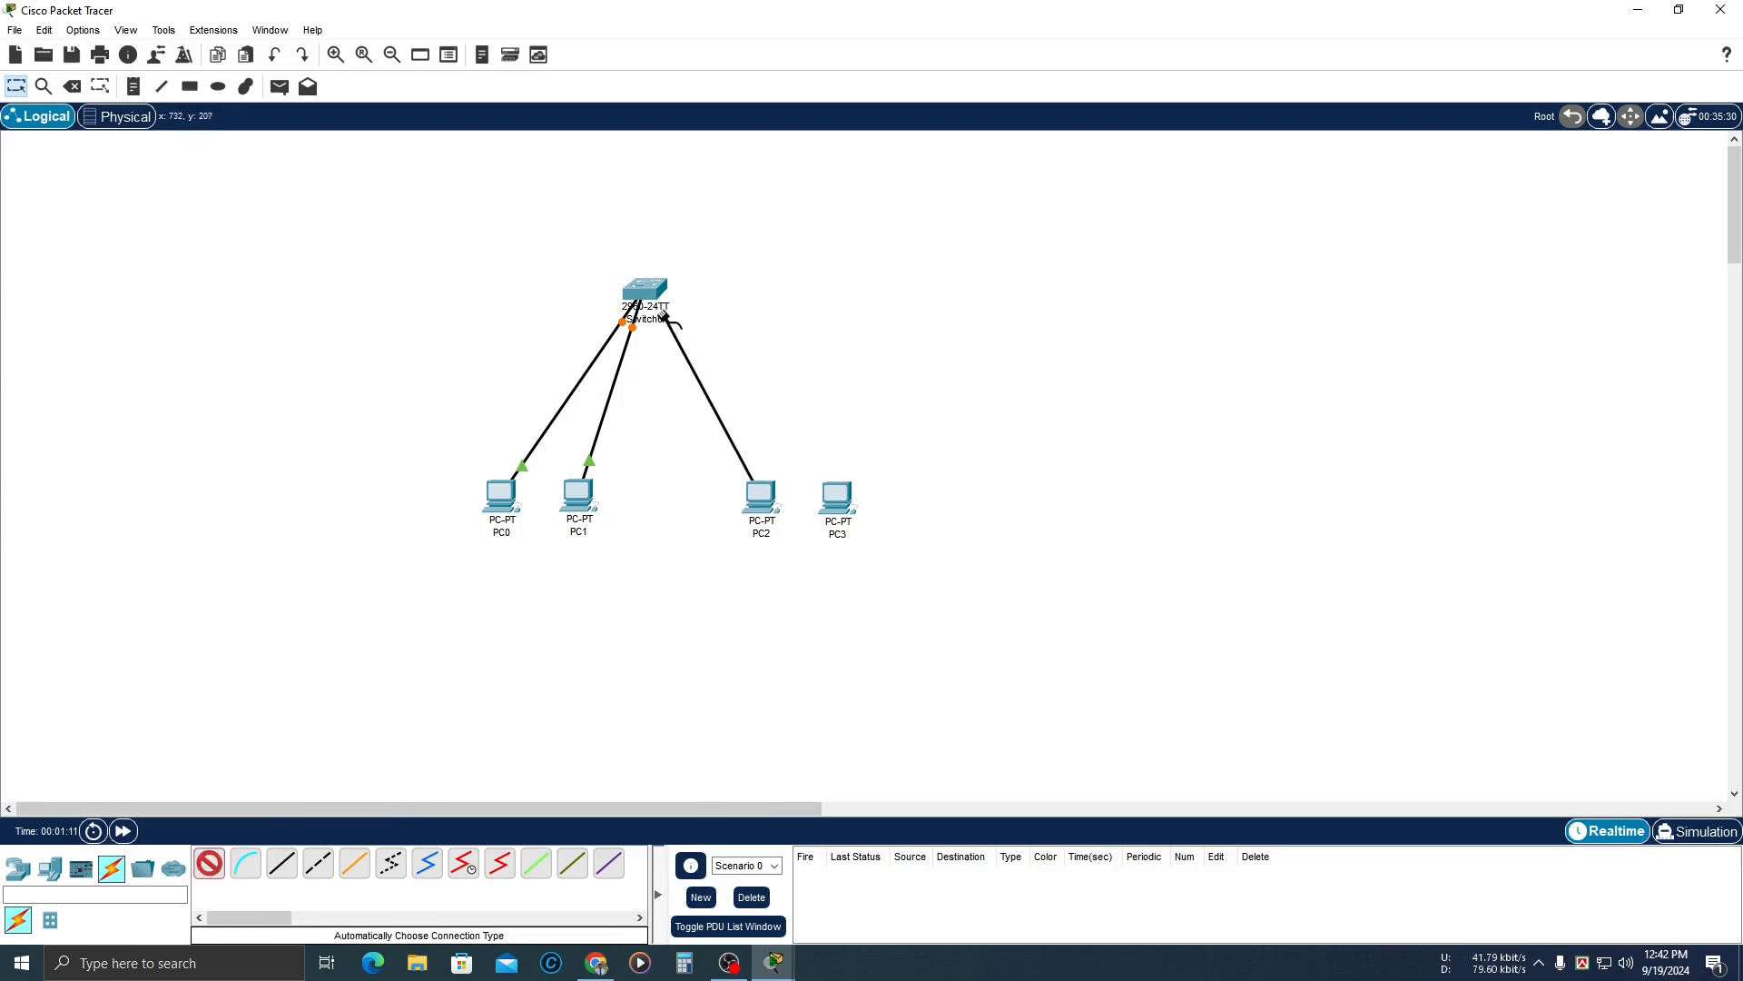
click(647, 292)
click(209, 863)
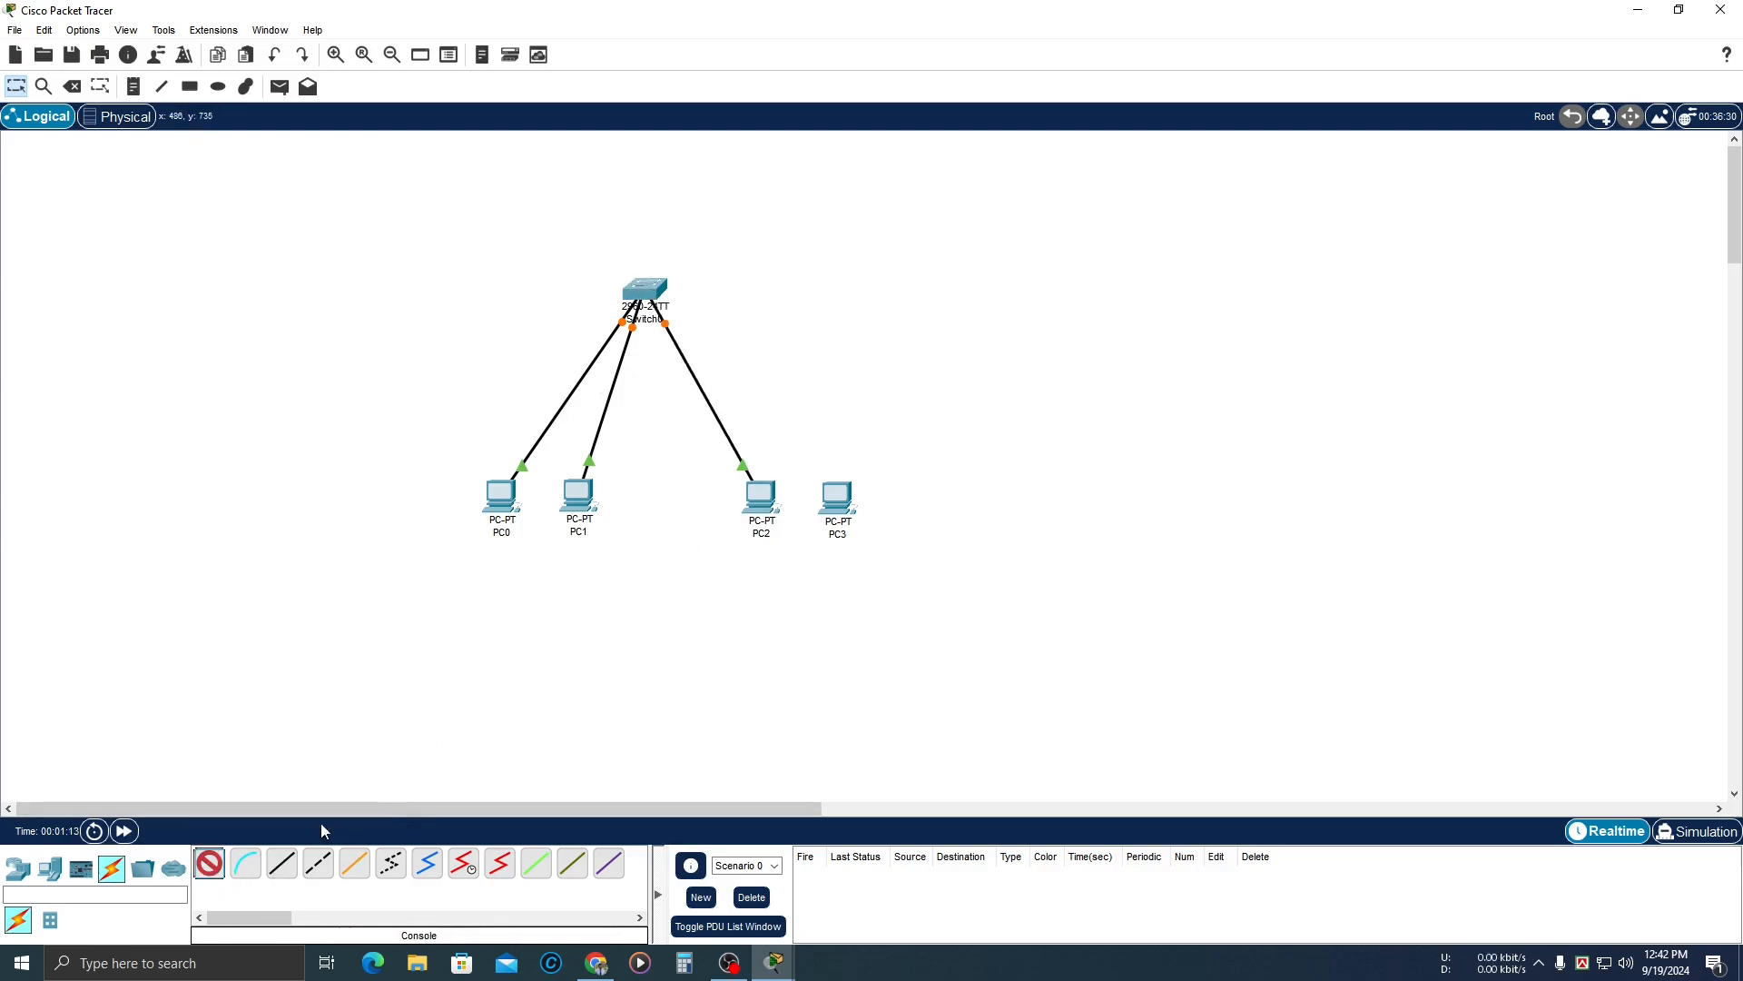
click(837, 500)
click(649, 286)
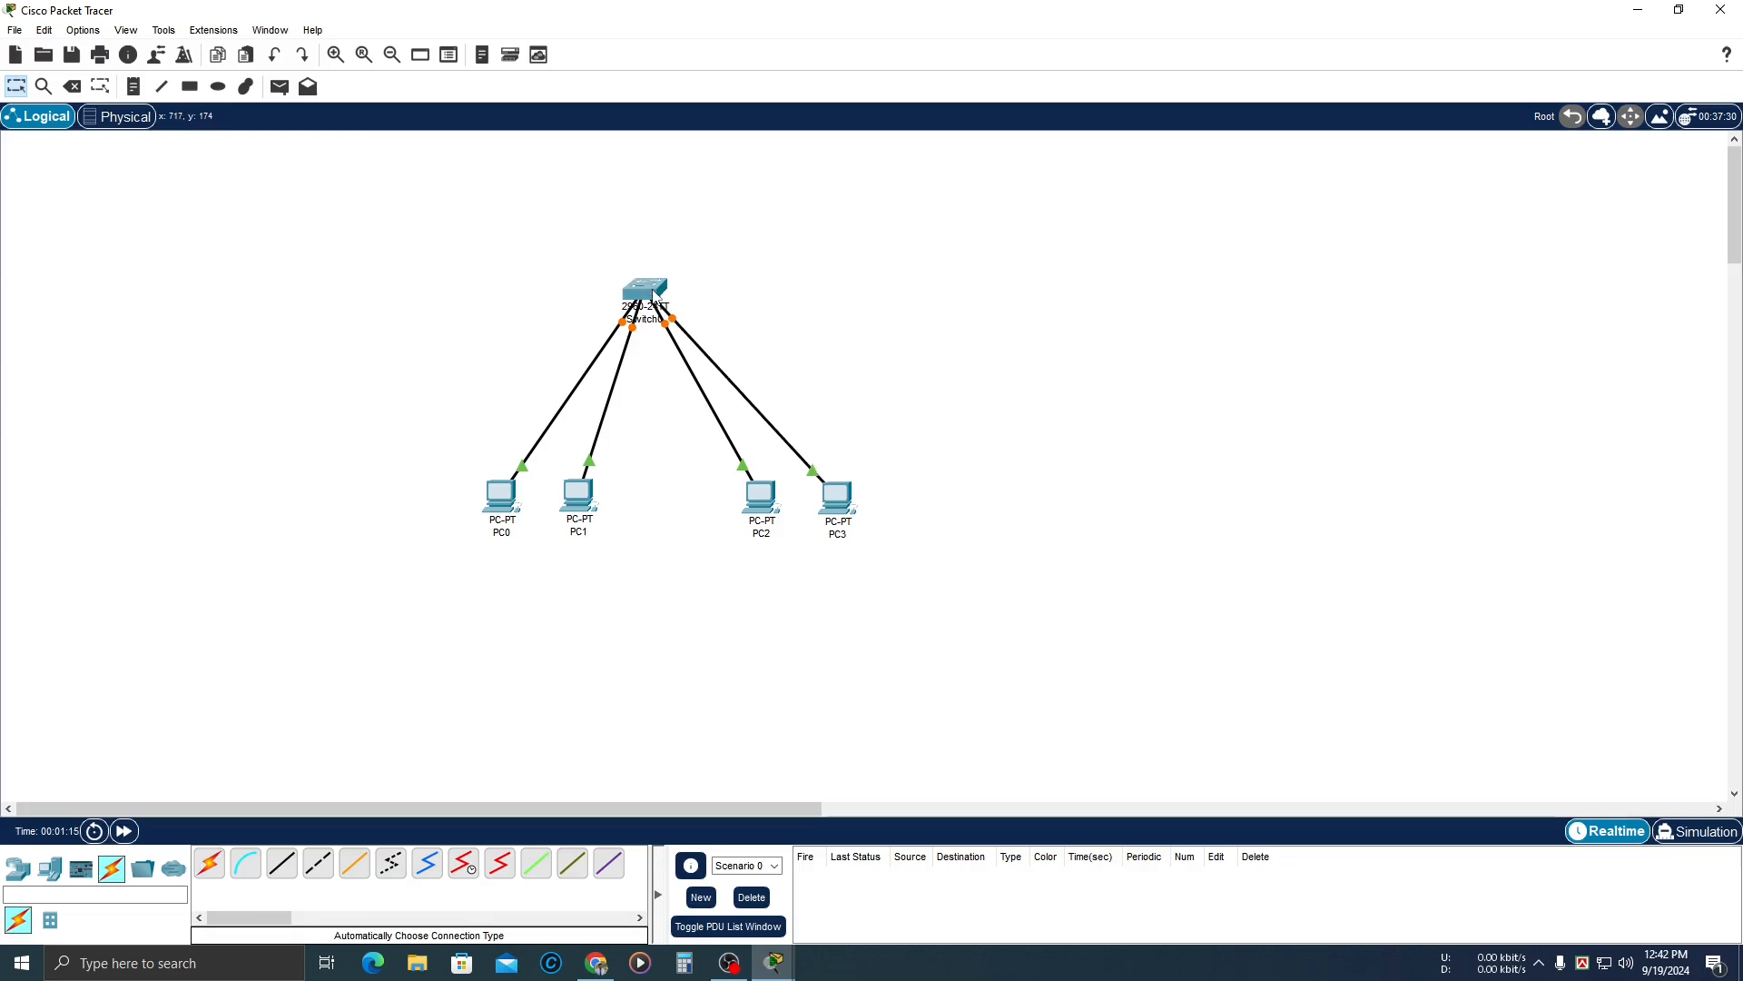
Give PC0 the static IPv4 address 192.168.0.1 with subnet mask 255.255.255.0 and close its window.
click(500, 495)
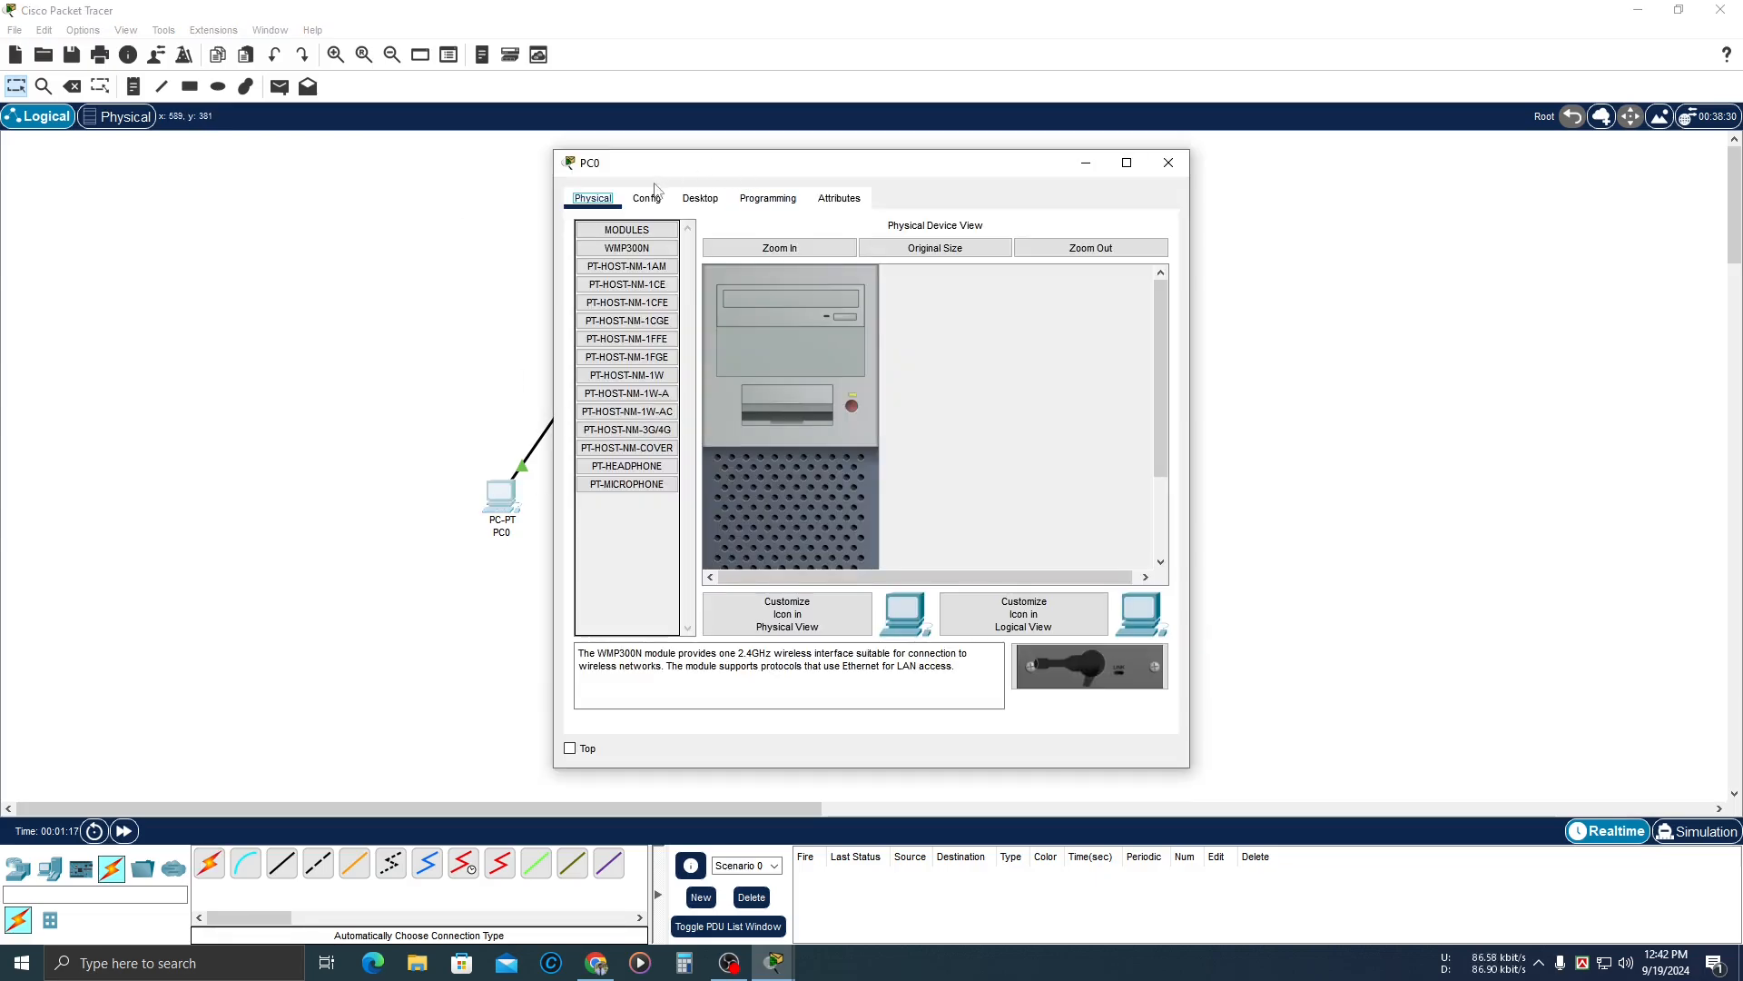
click(700, 198)
drag(690, 168, 807, 149)
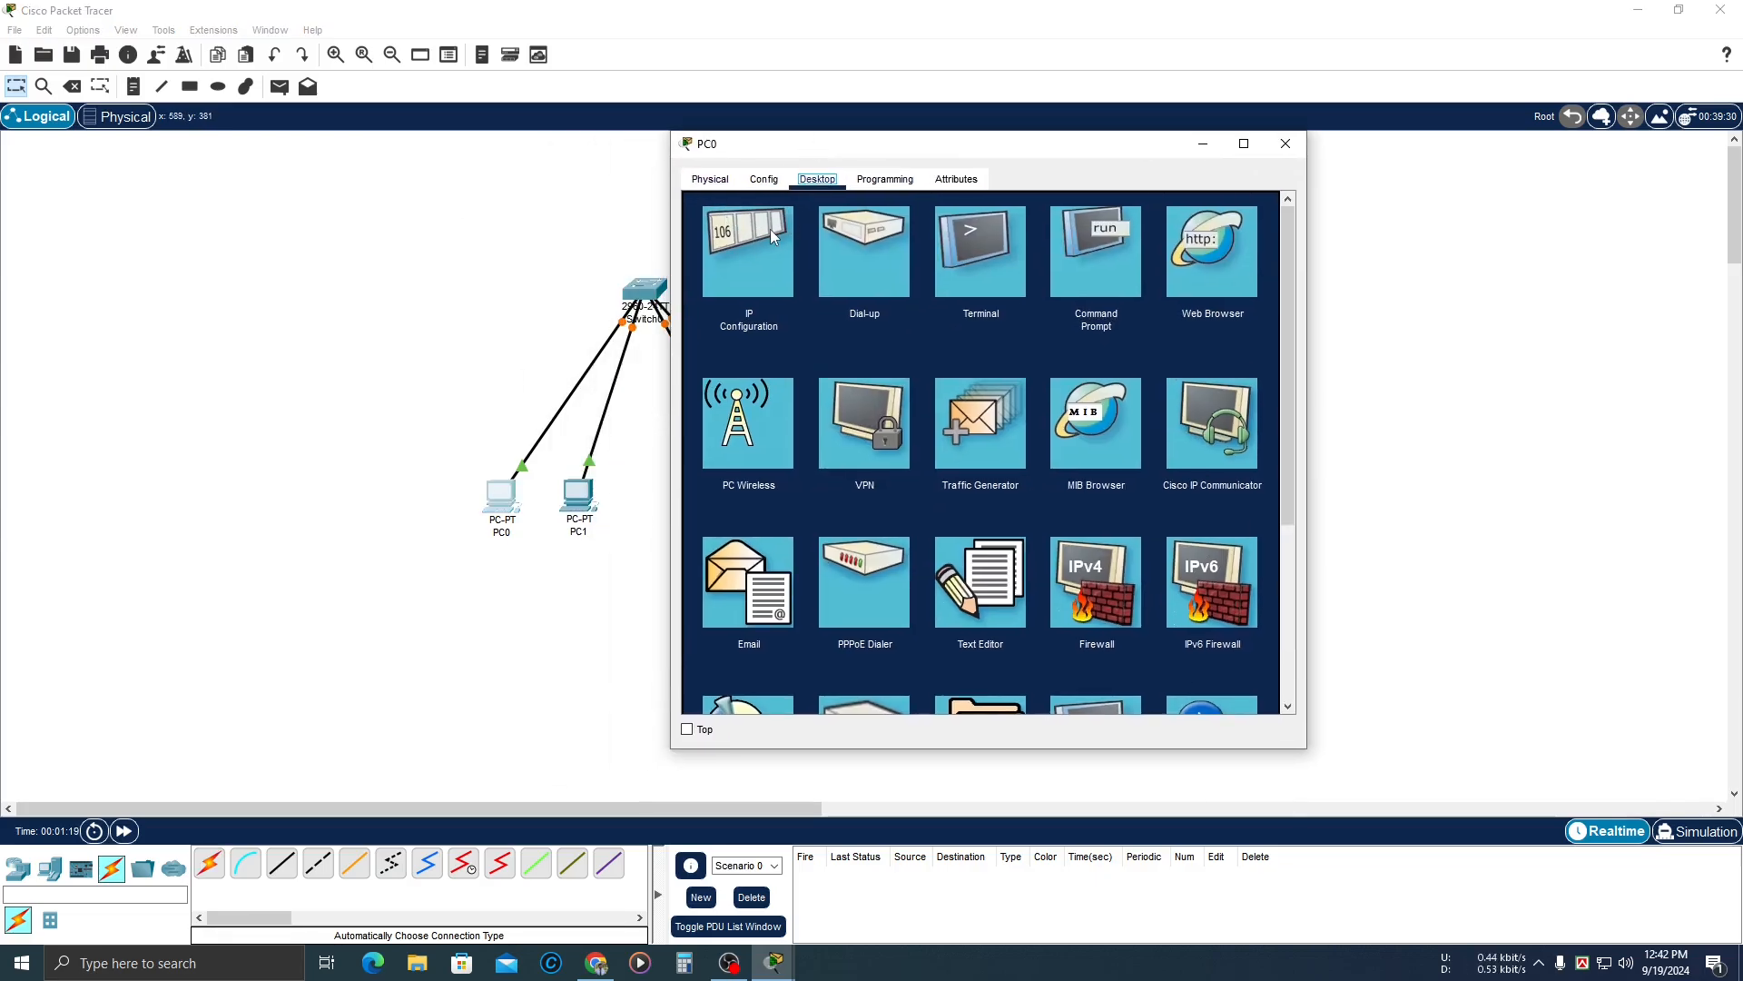
click(772, 236)
click(931, 305)
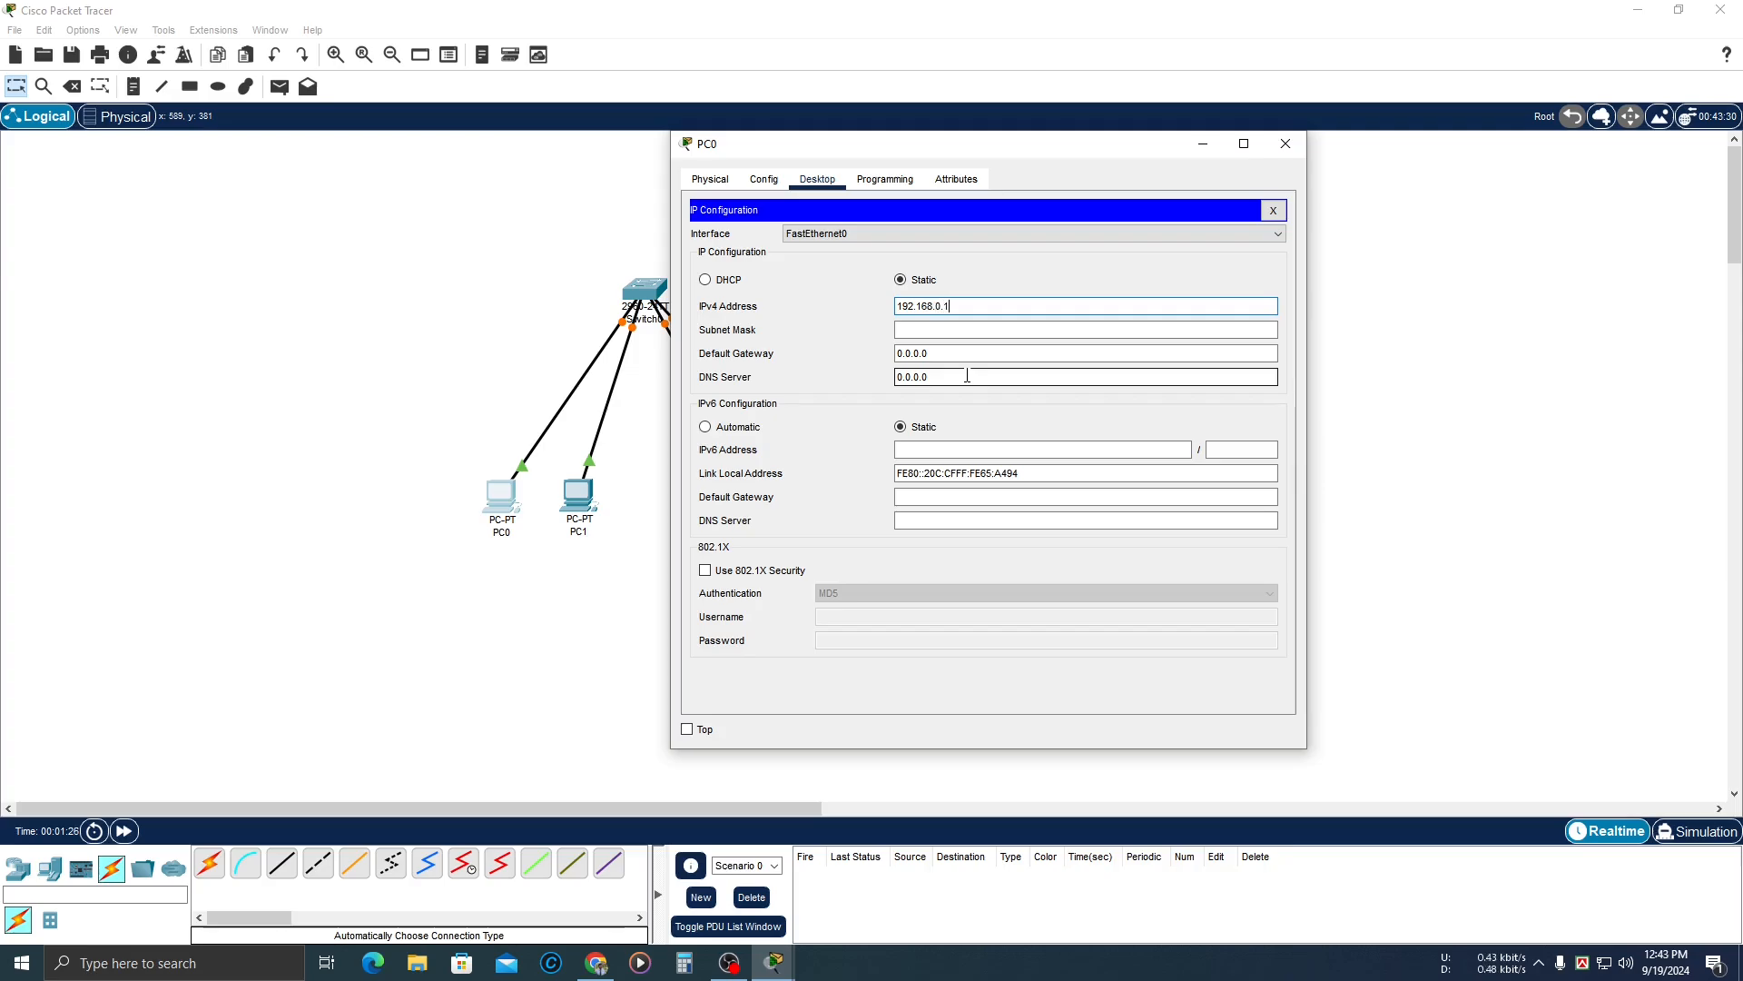
click(963, 330)
click(1286, 144)
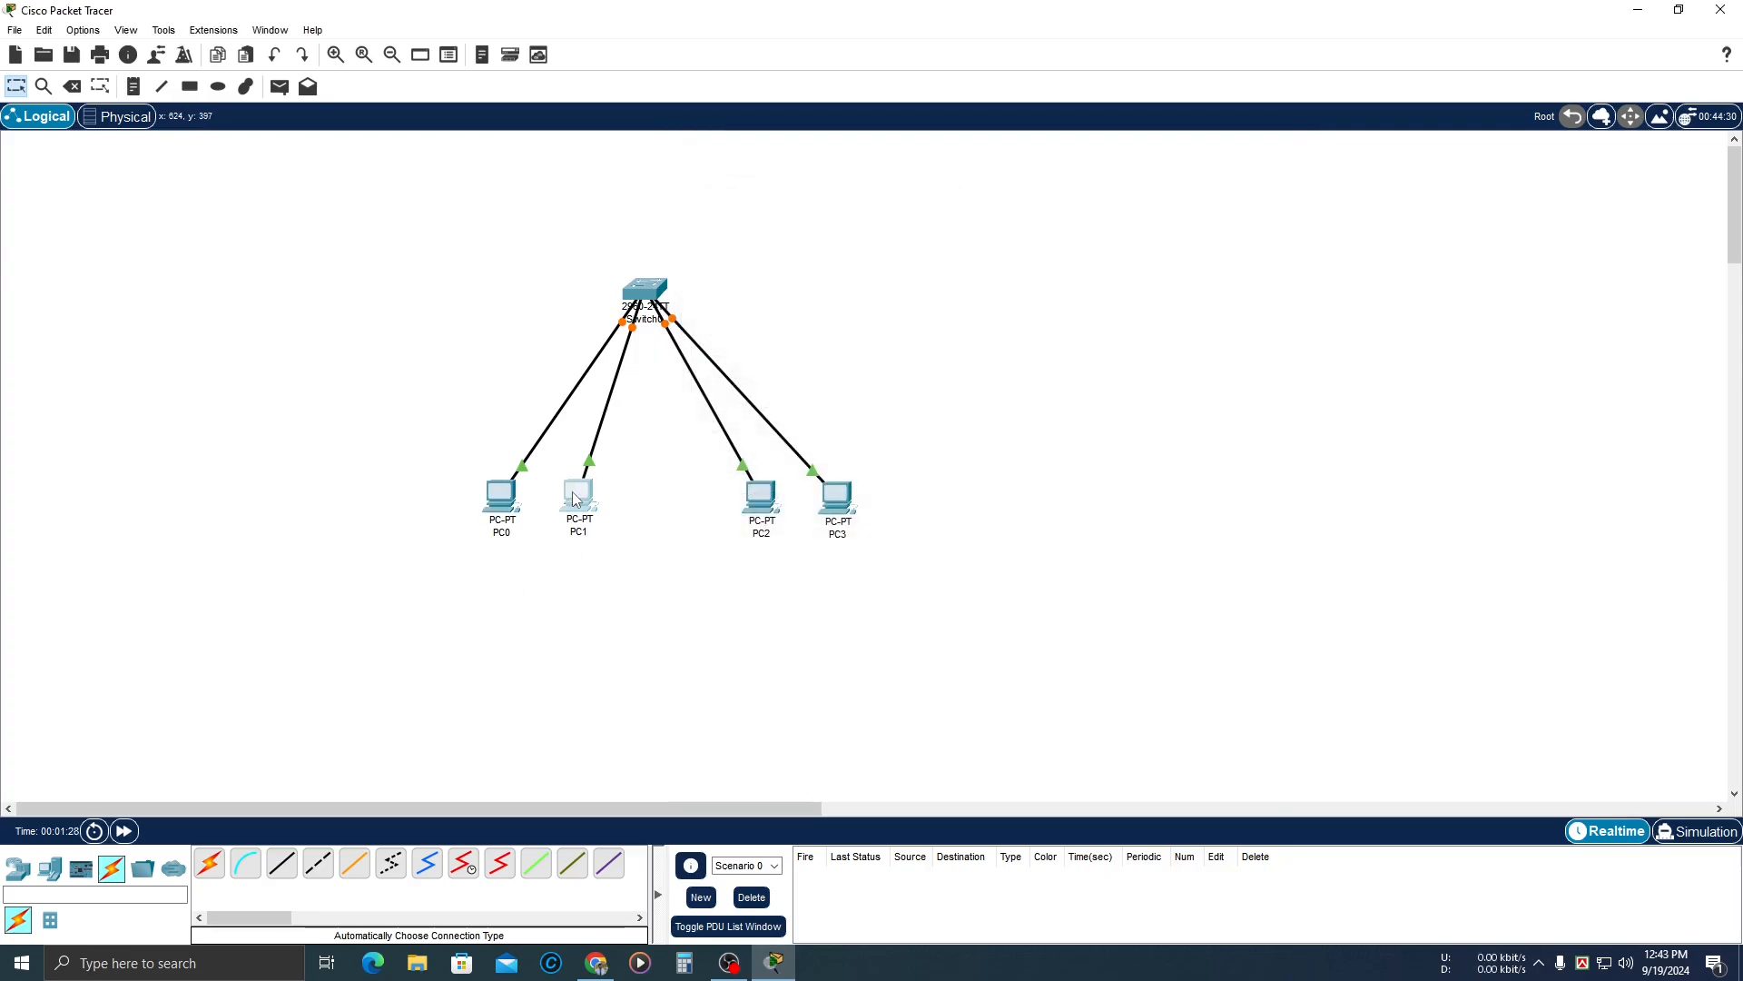
Give PC1 the static IPv4 address 192.168.0.2 with subnet mask 255.255.255.0 and close its window.
click(572, 493)
click(700, 199)
drag(992, 118, 1015, 114)
click(916, 217)
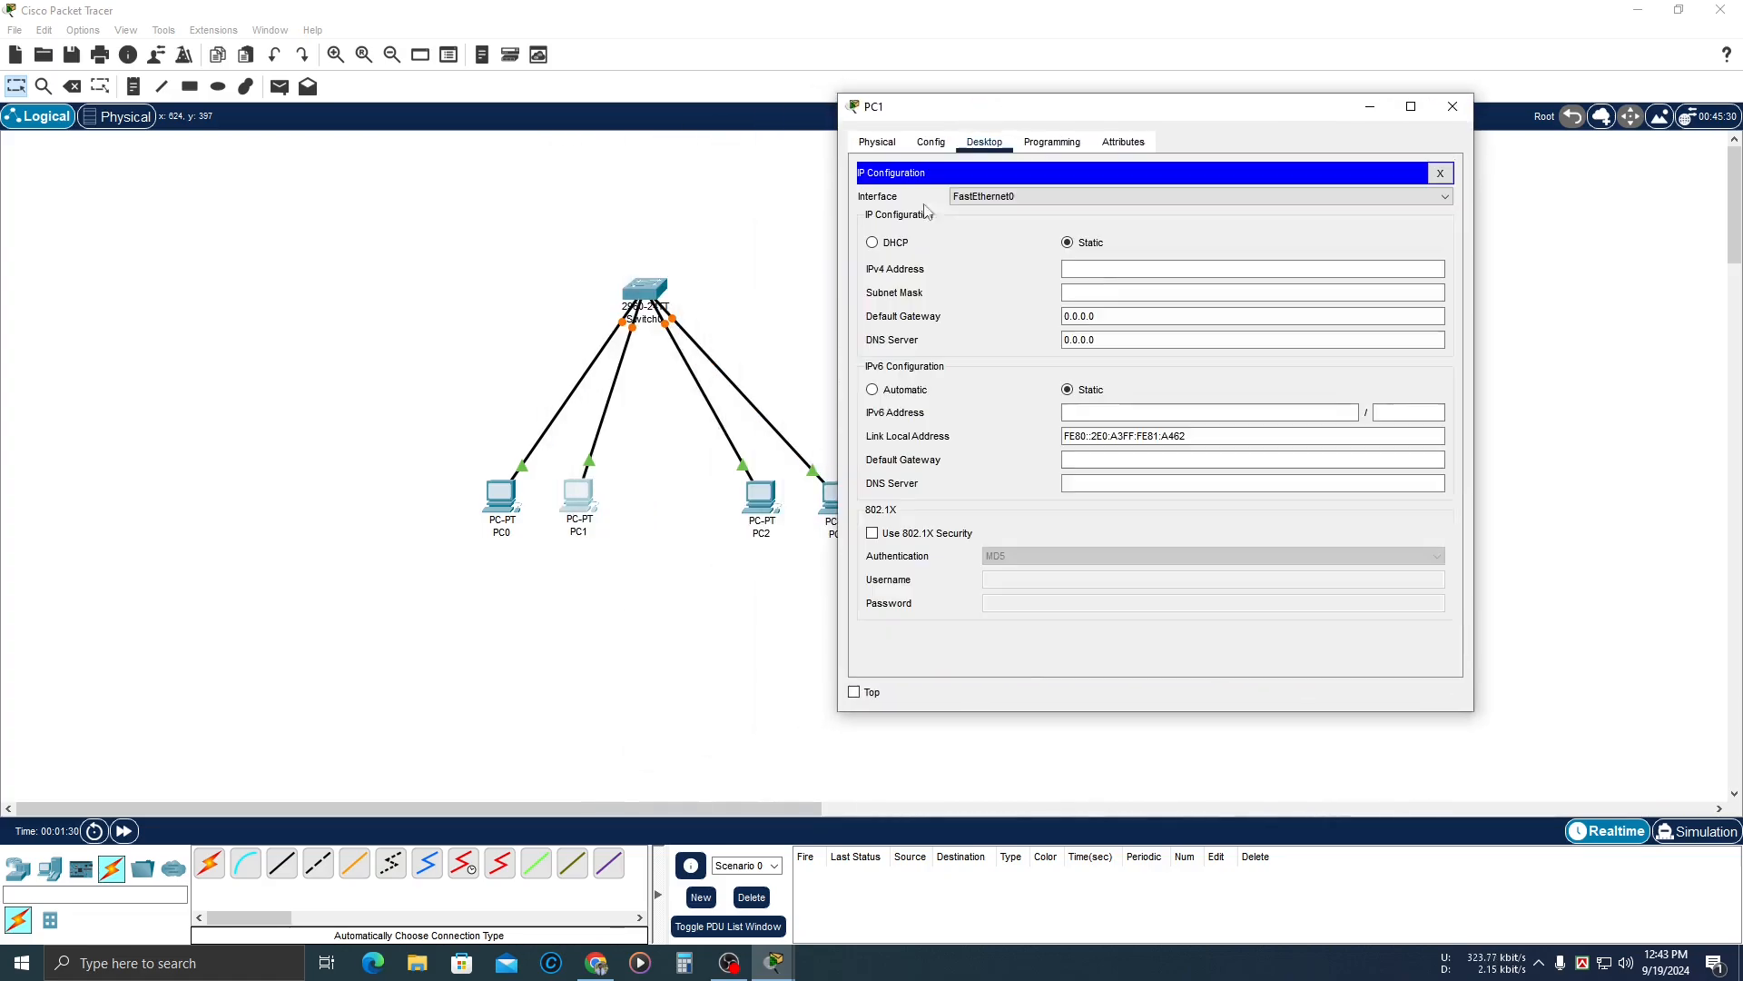
click(1123, 270)
text(1)
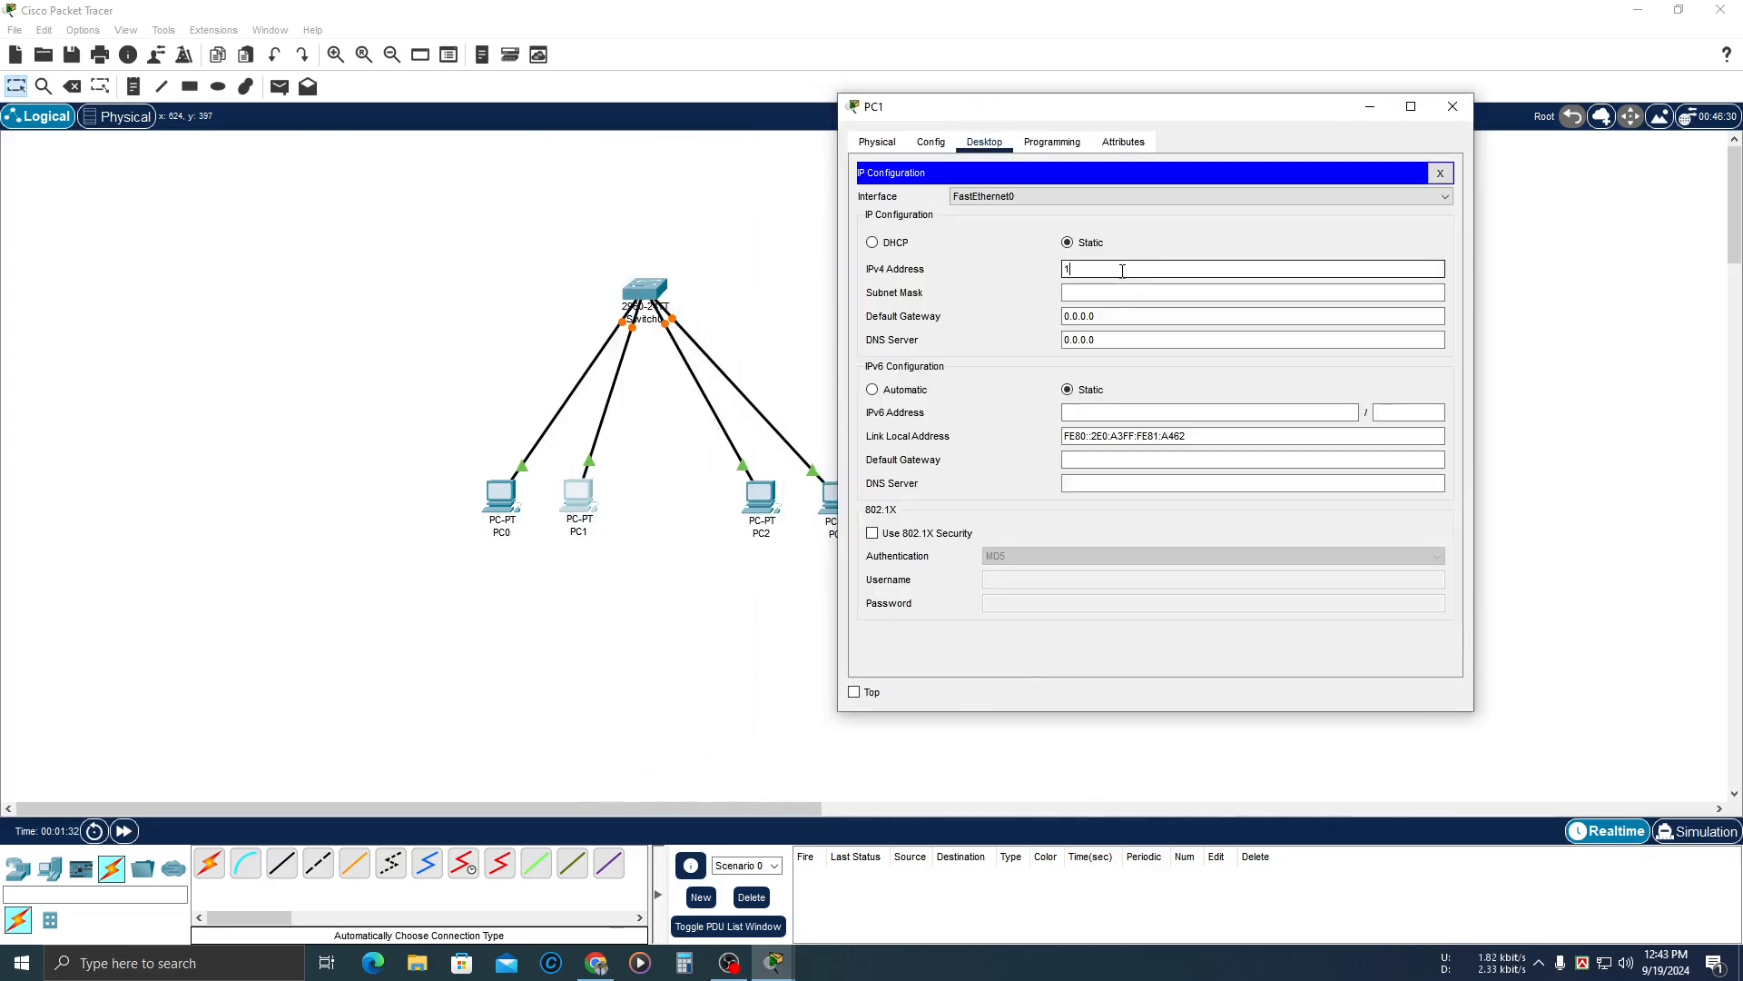
text(92.168.)
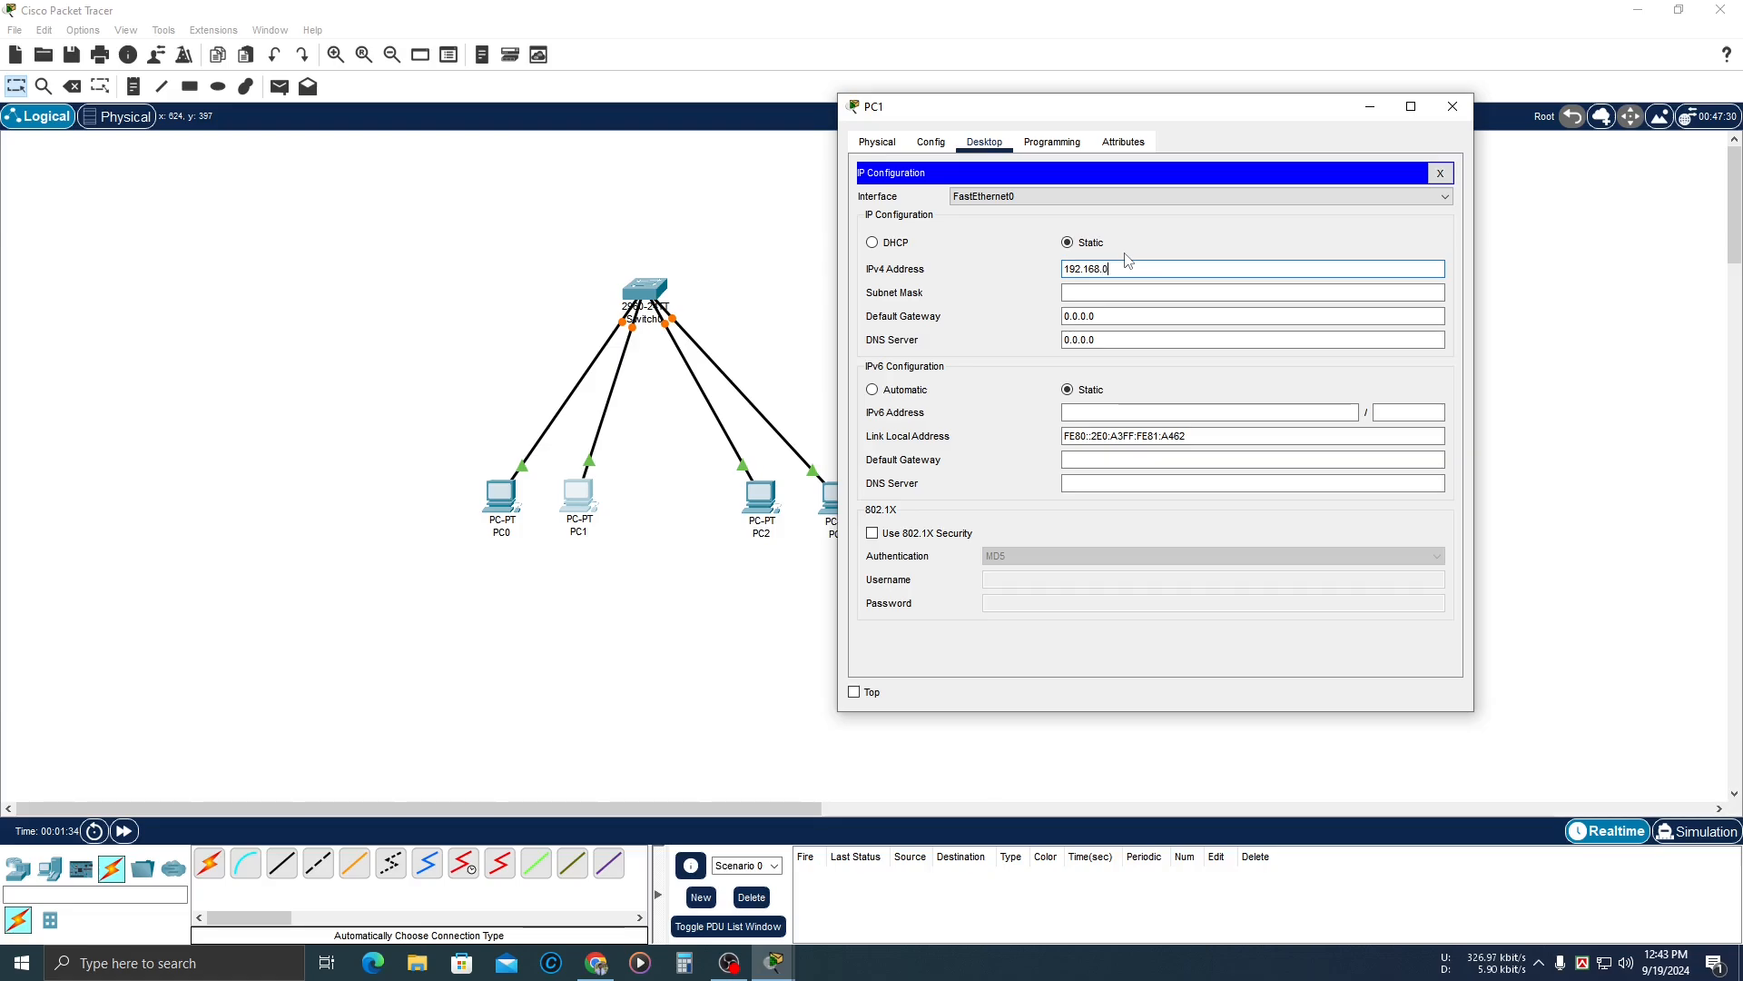
text(0.2)
click(1146, 292)
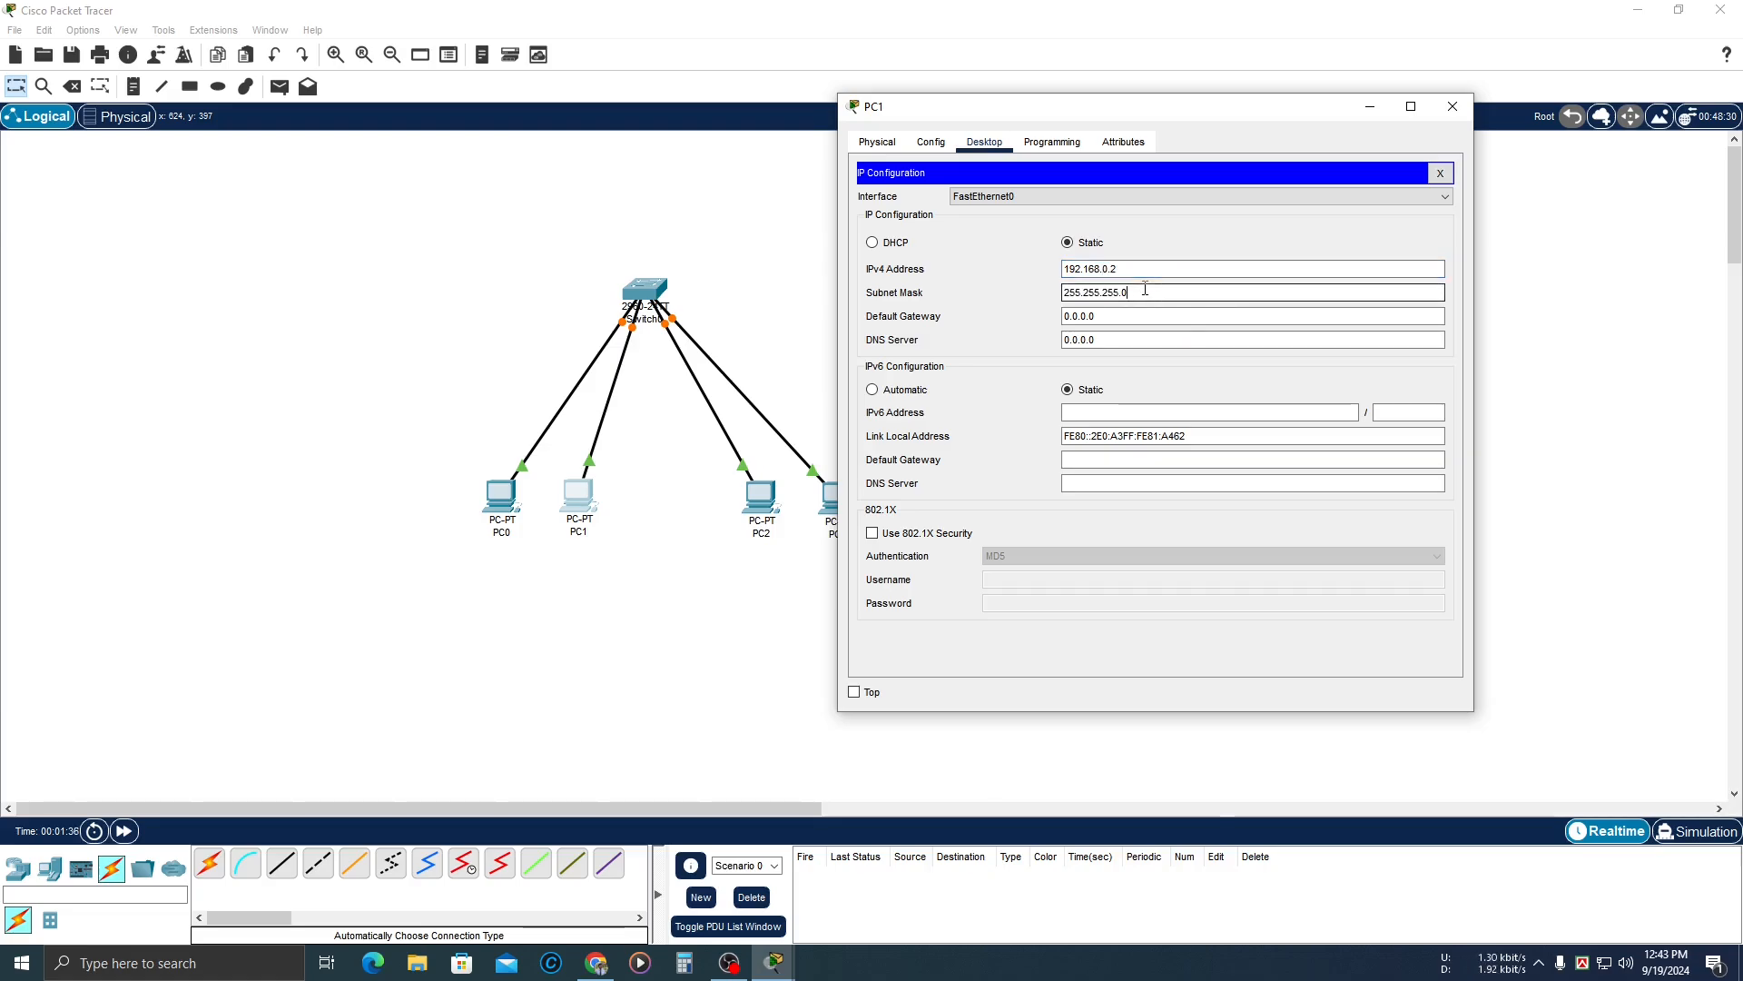
click(1452, 106)
Check PC0's IP address and subnet mask in its IP configuration, and close the window.
click(506, 501)
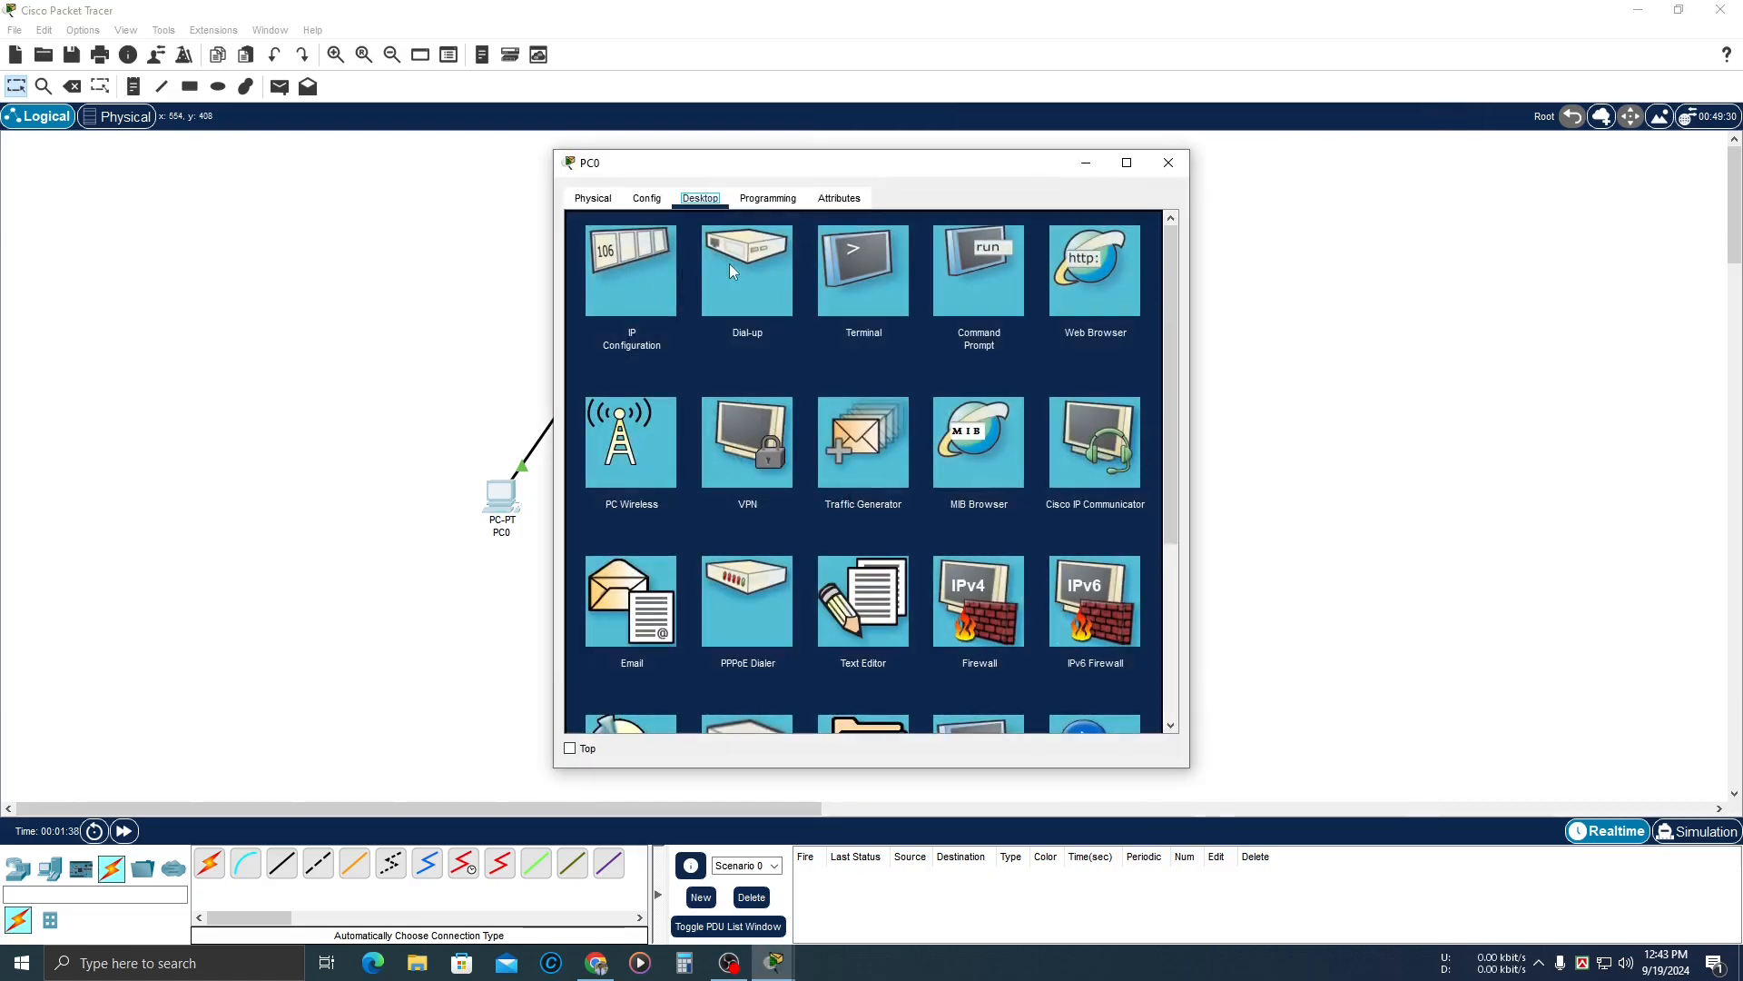
click(648, 284)
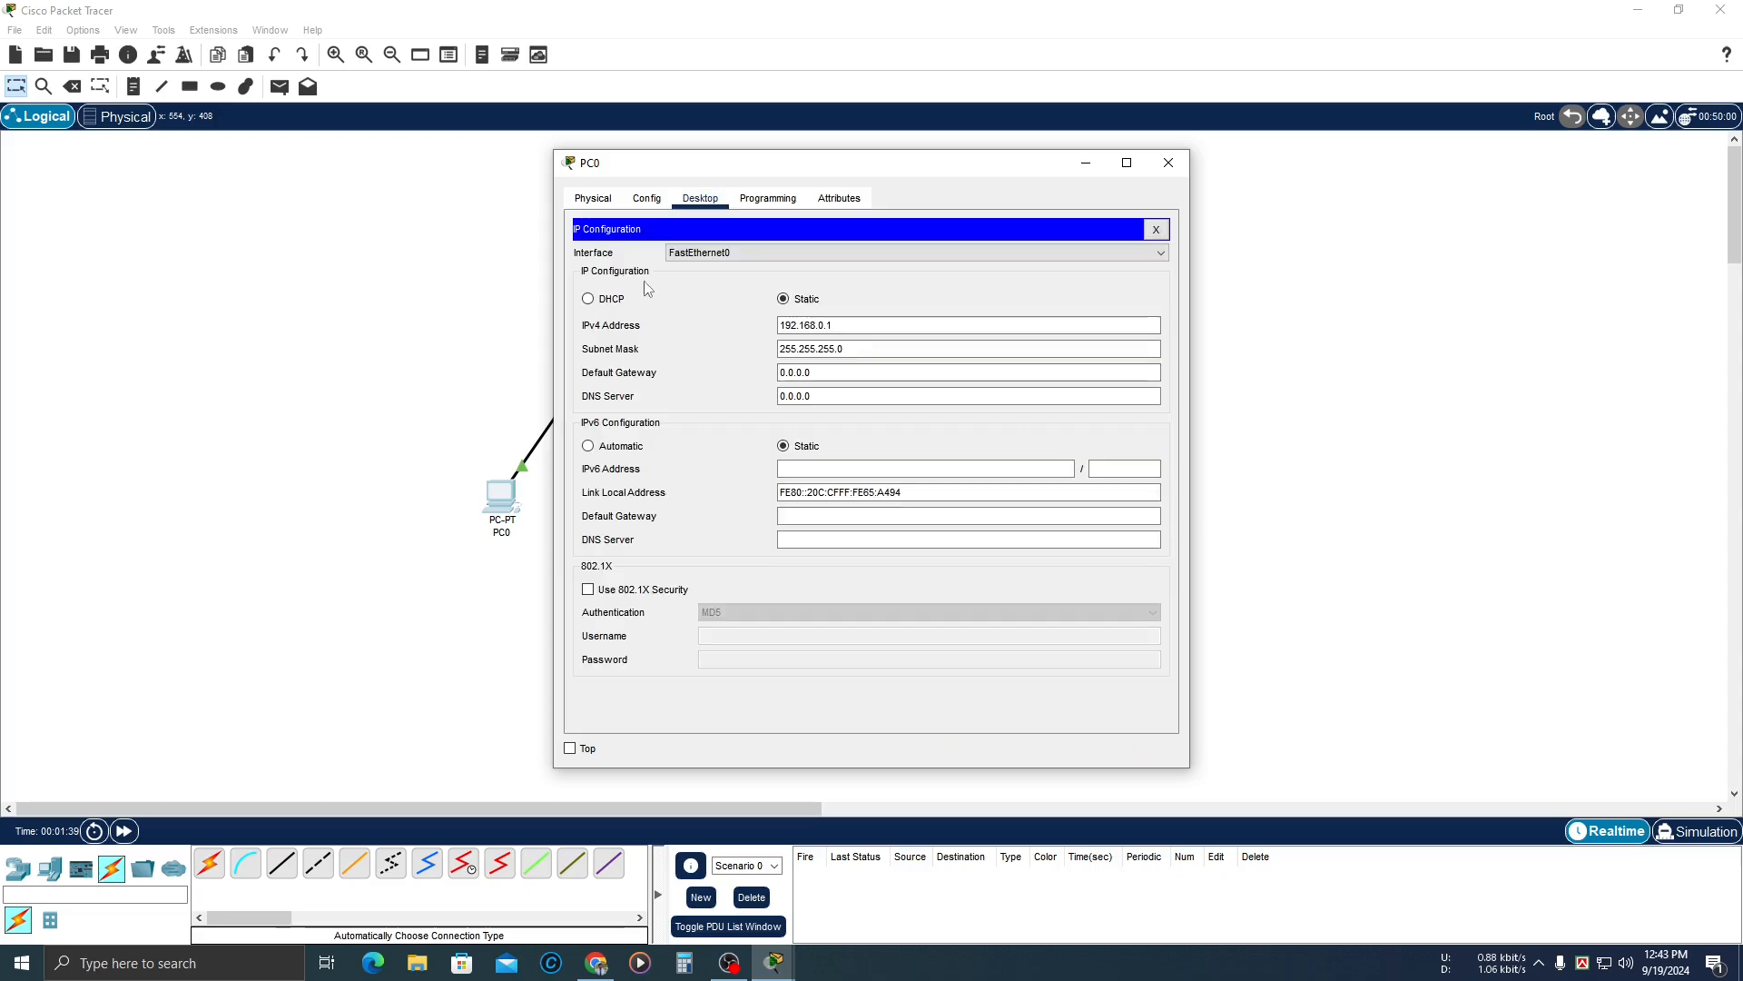
click(1168, 162)
Give PC2 the static IPv4 address 172.16.172.10 with subnet mask 255.255.0.0 and close its window.
click(765, 508)
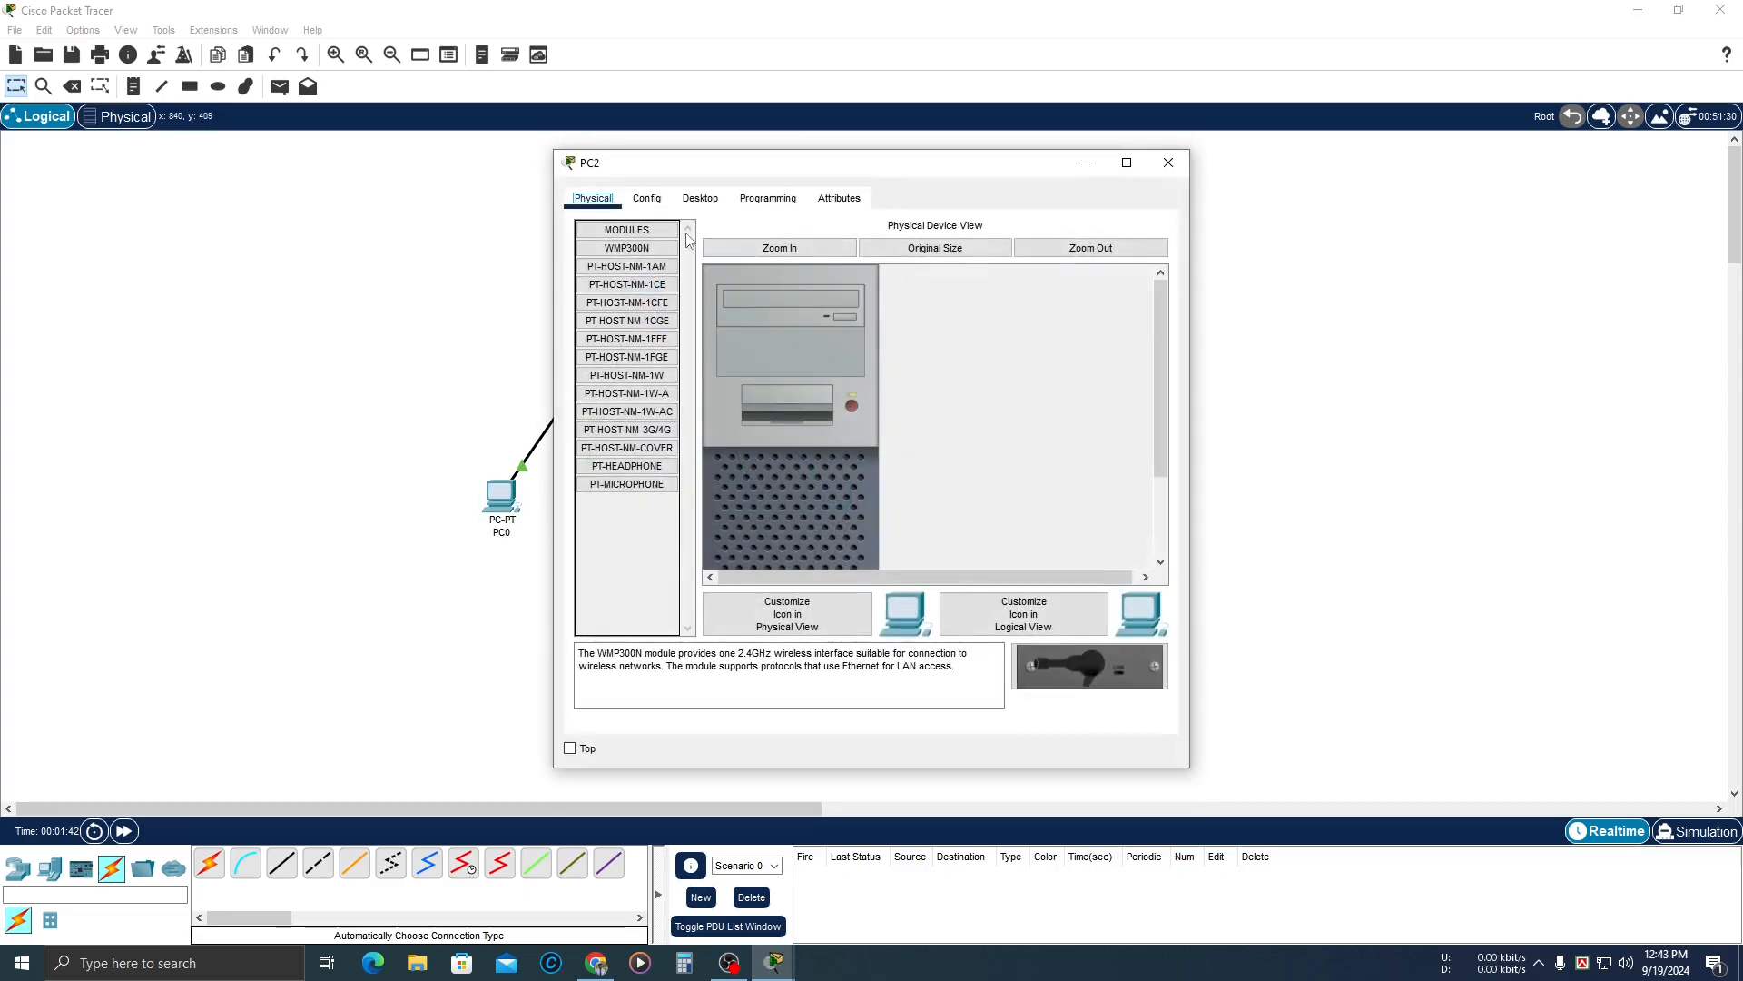
click(700, 198)
drag(736, 177, 1105, 143)
click(1002, 263)
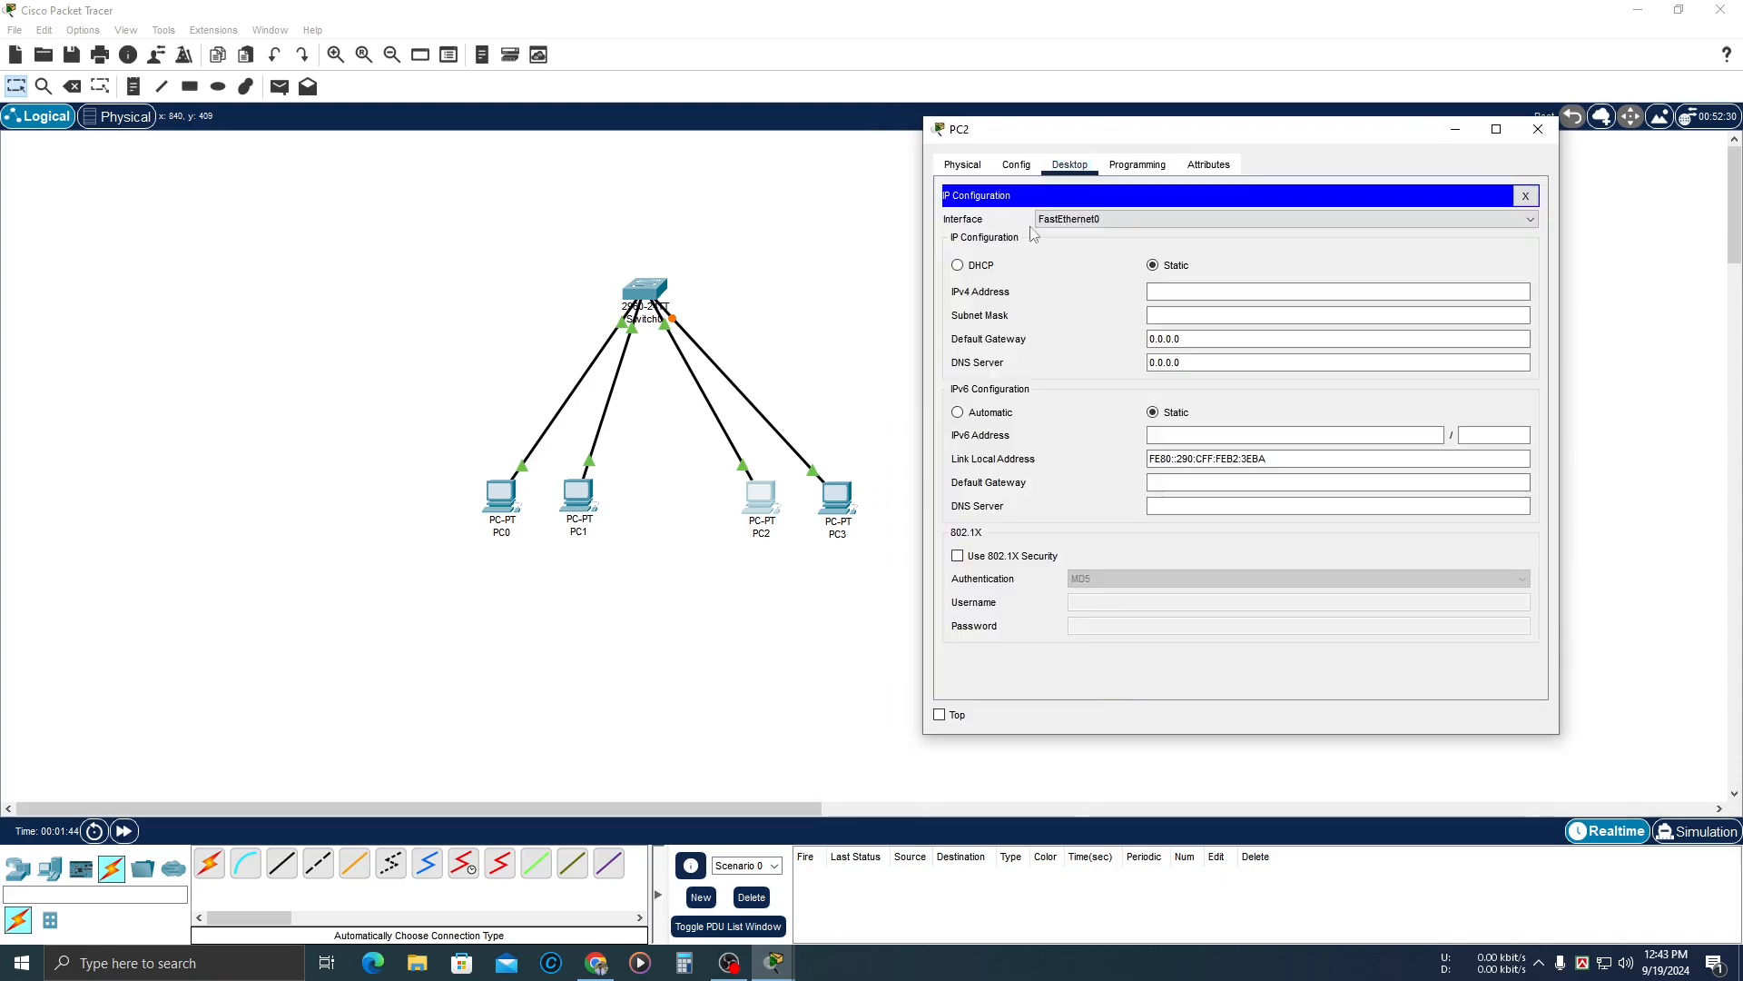
click(1168, 292)
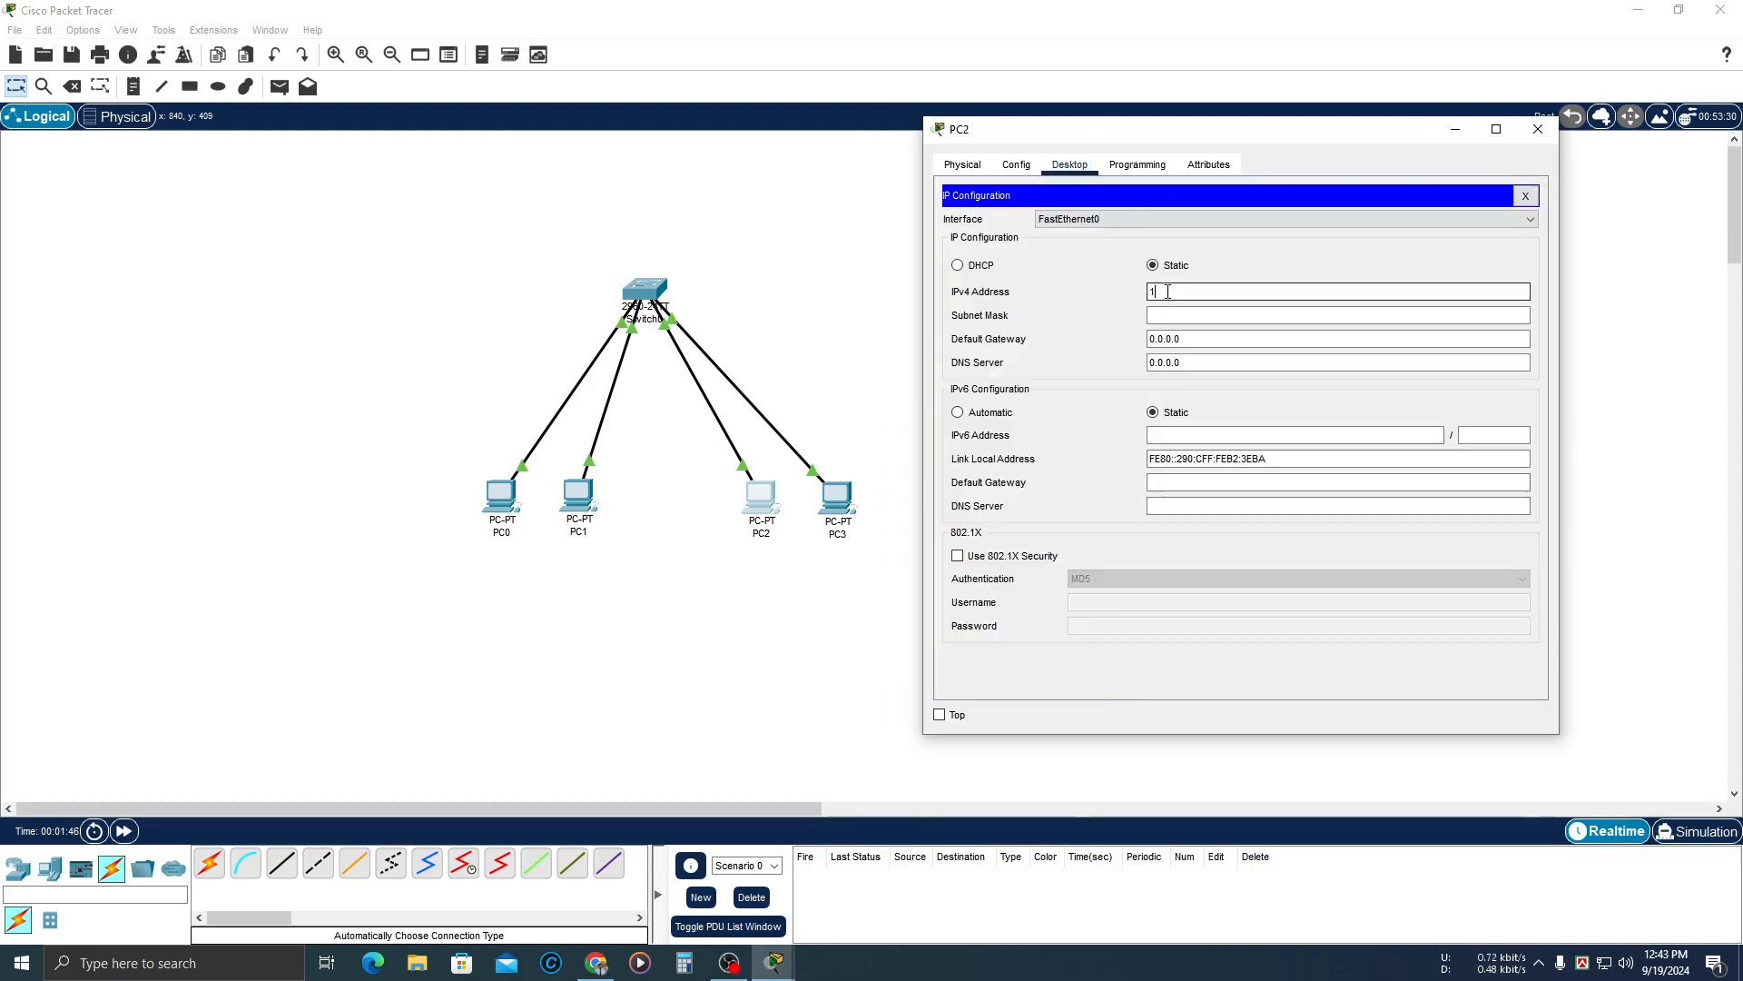
text(172.16.172.10)
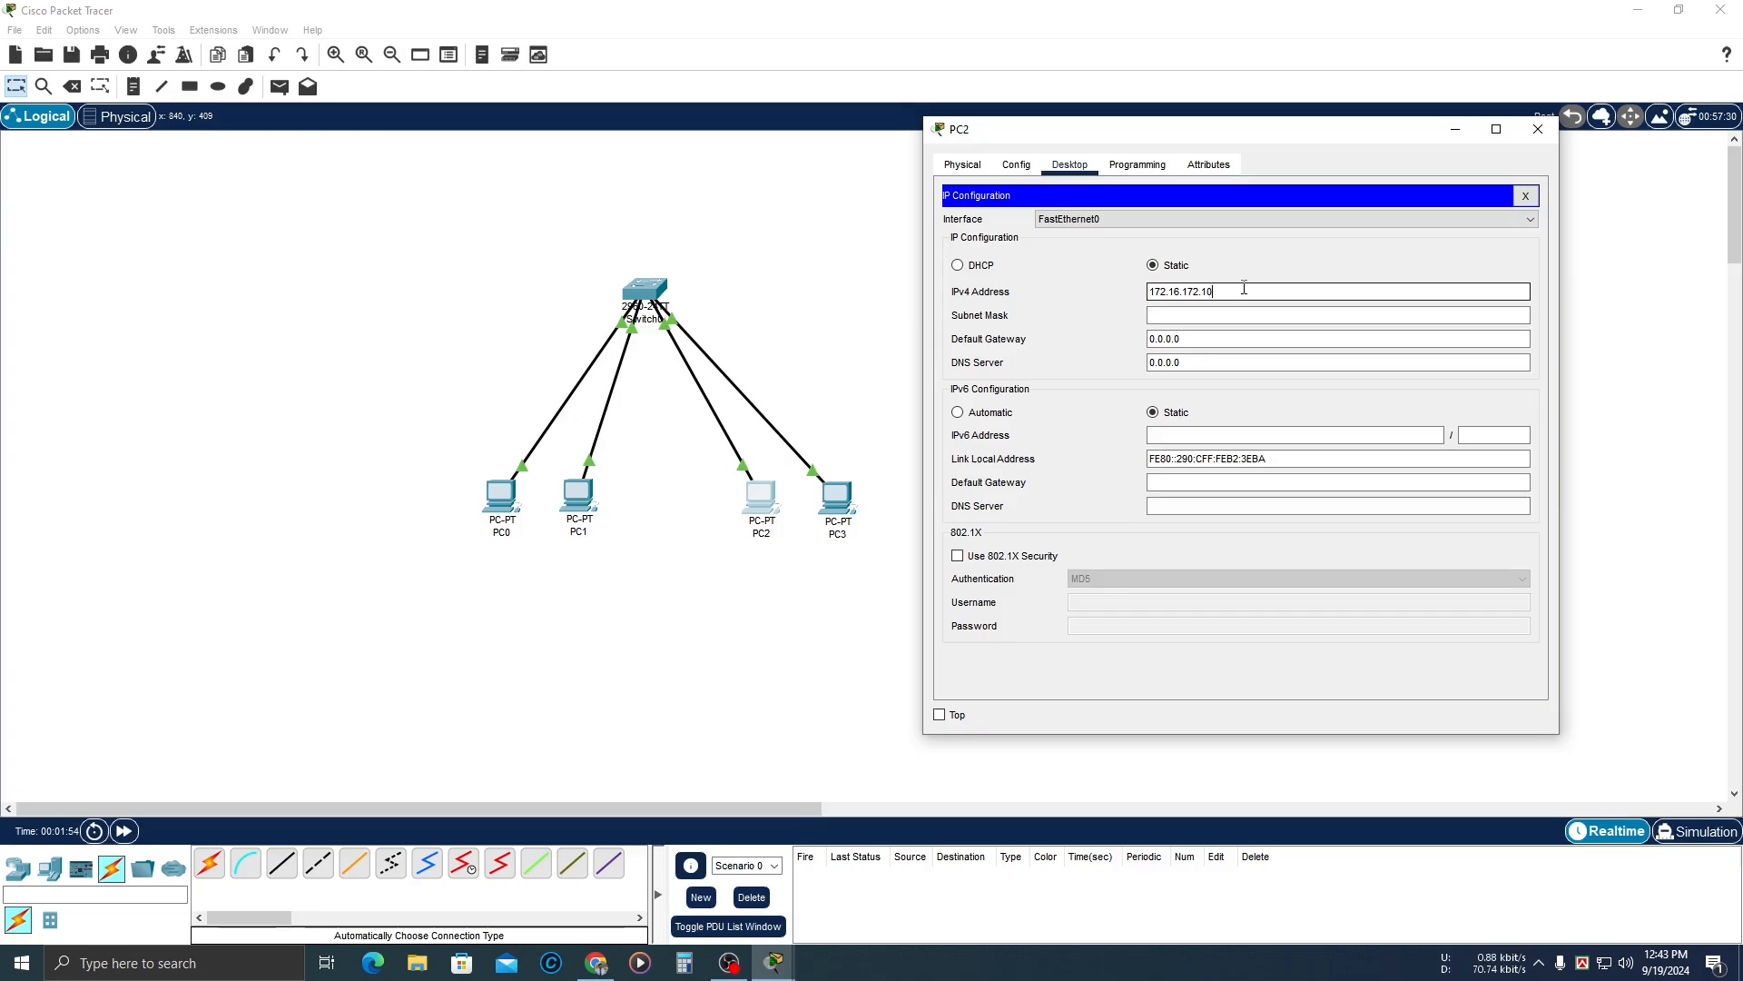
click(1241, 316)
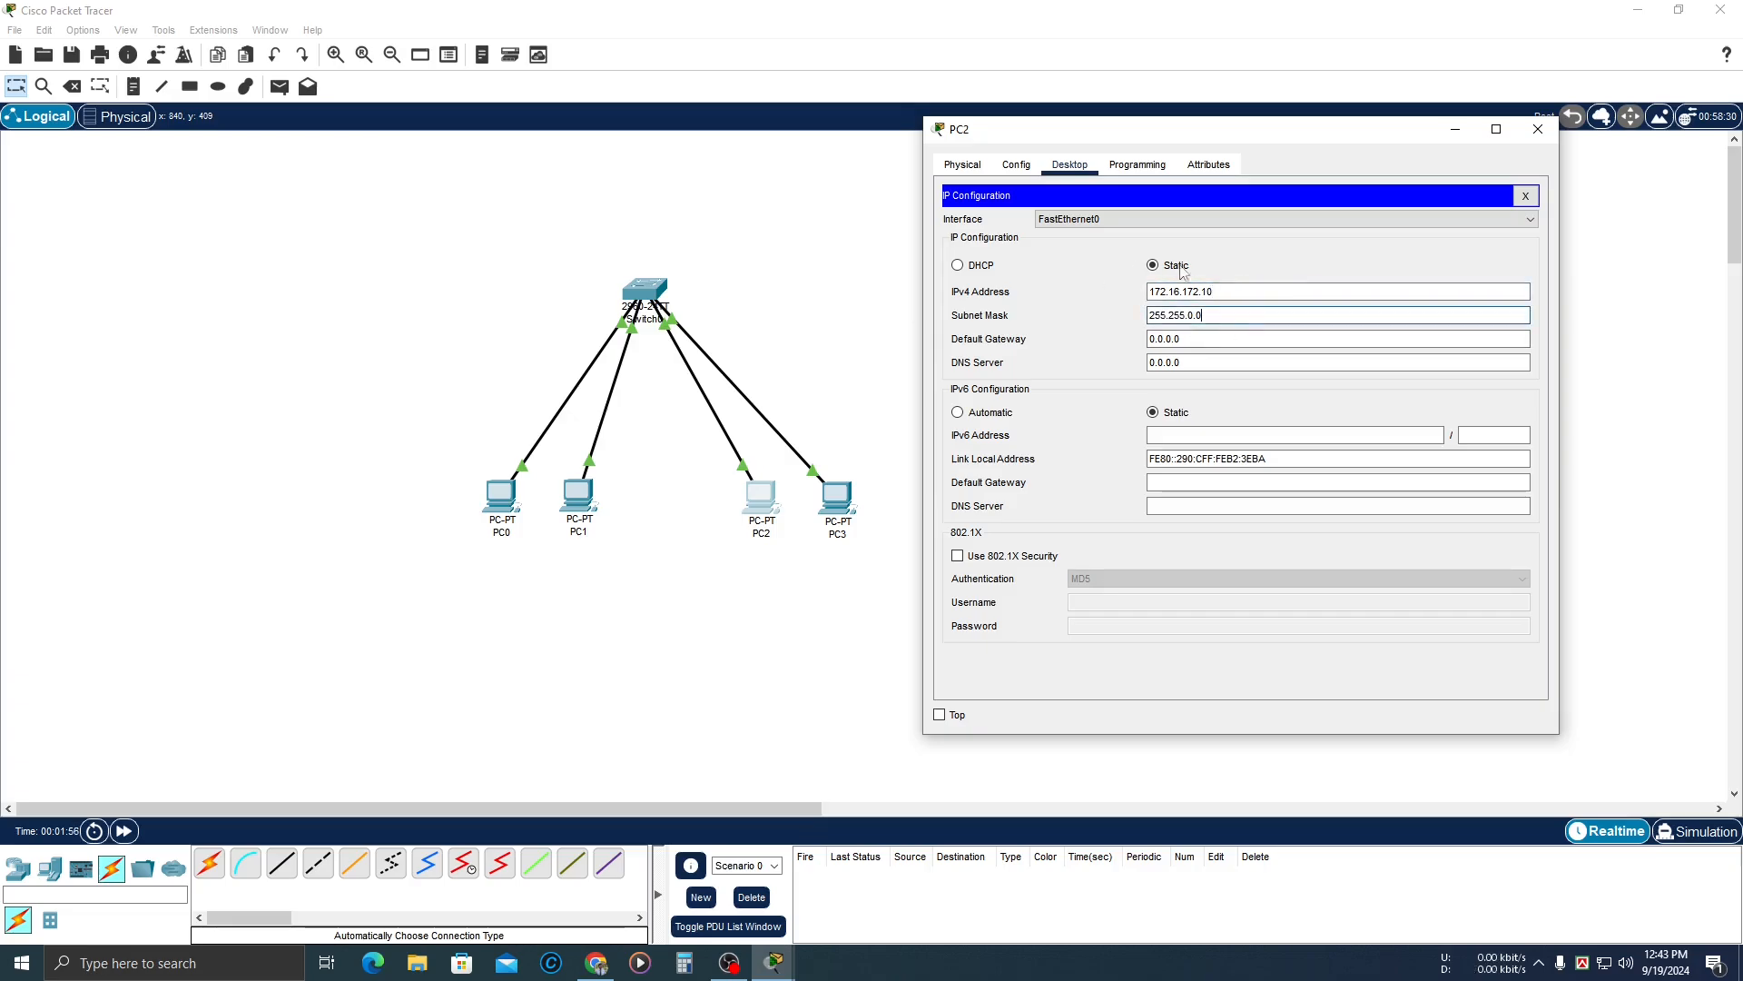
click(1538, 129)
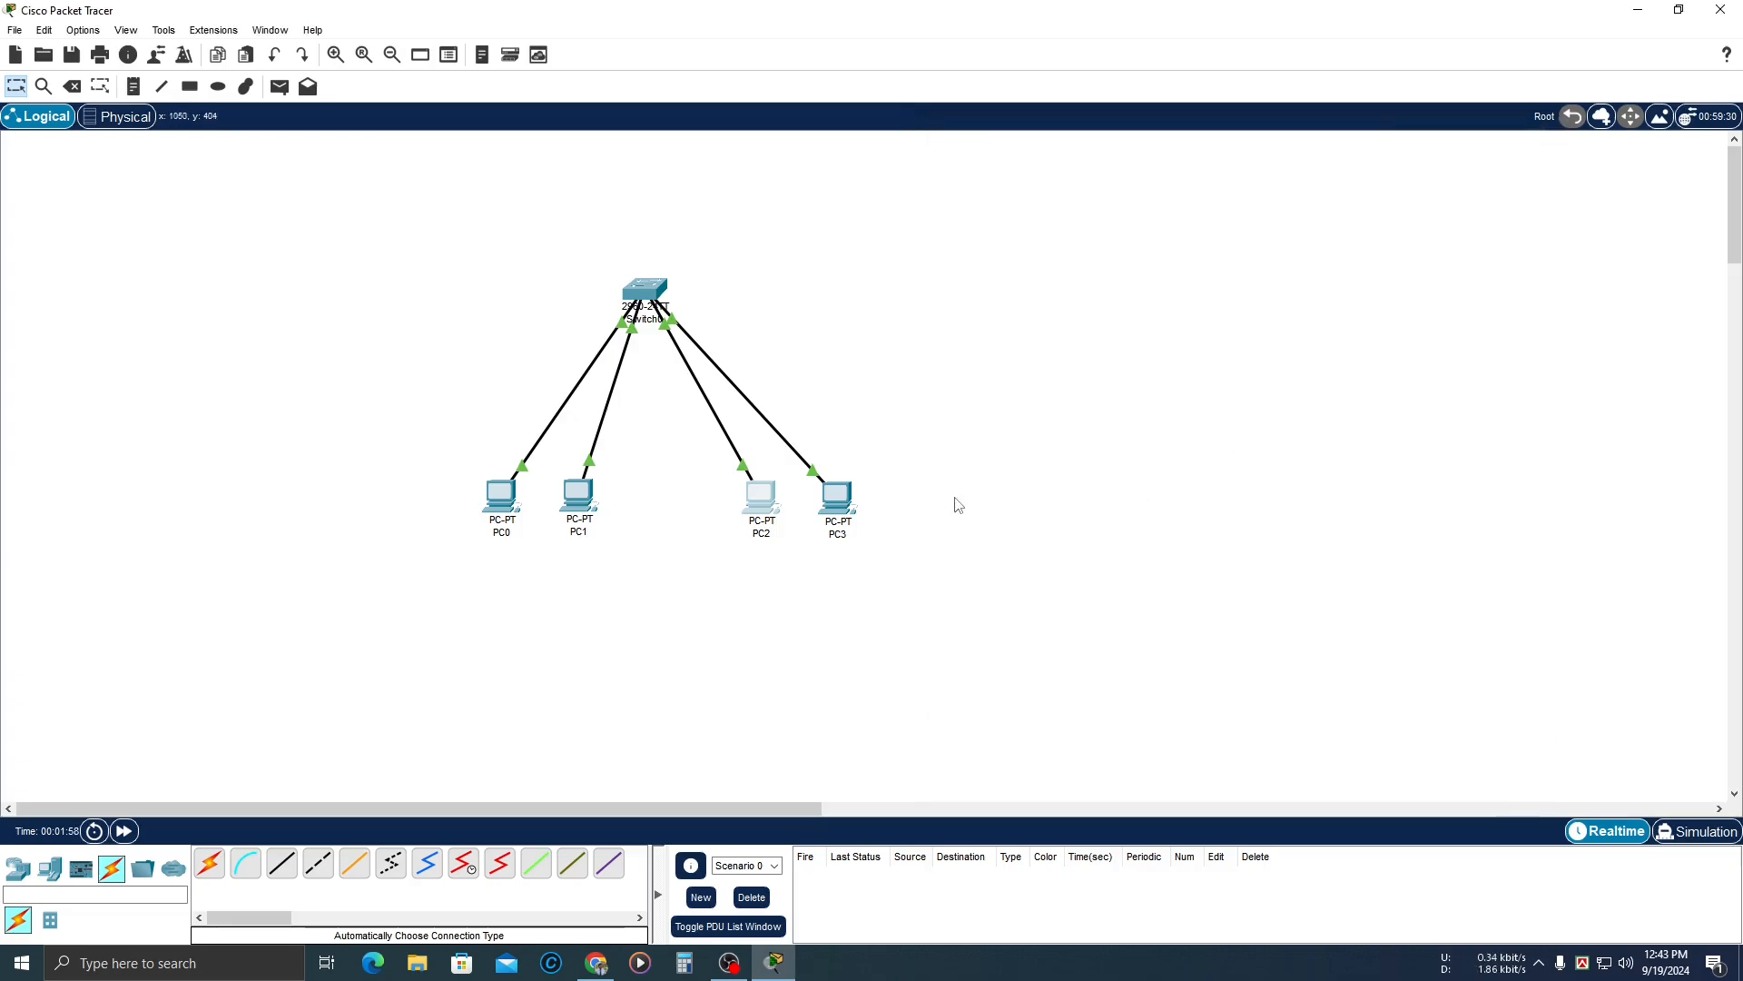
Give PC3 the static IPv4 address 172.16.172.14 with subnet mask 255.255.0.0 and close its window.
click(838, 495)
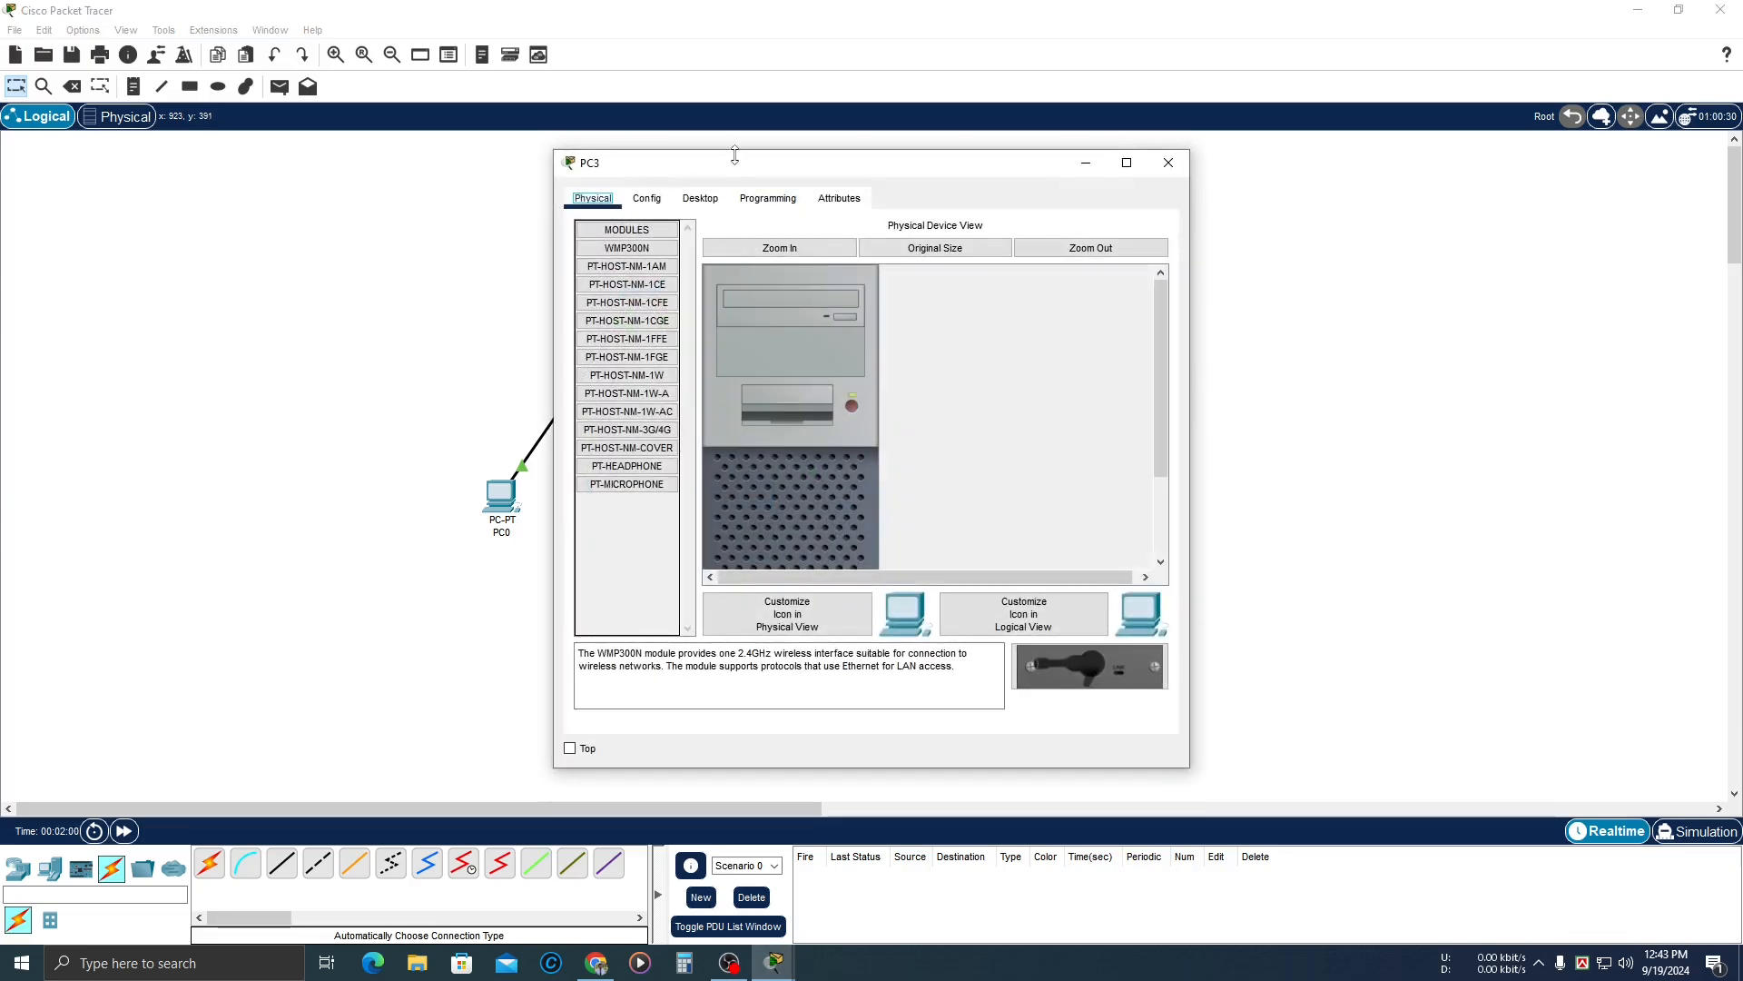
drag(735, 156, 1213, 152)
click(1178, 198)
click(1147, 274)
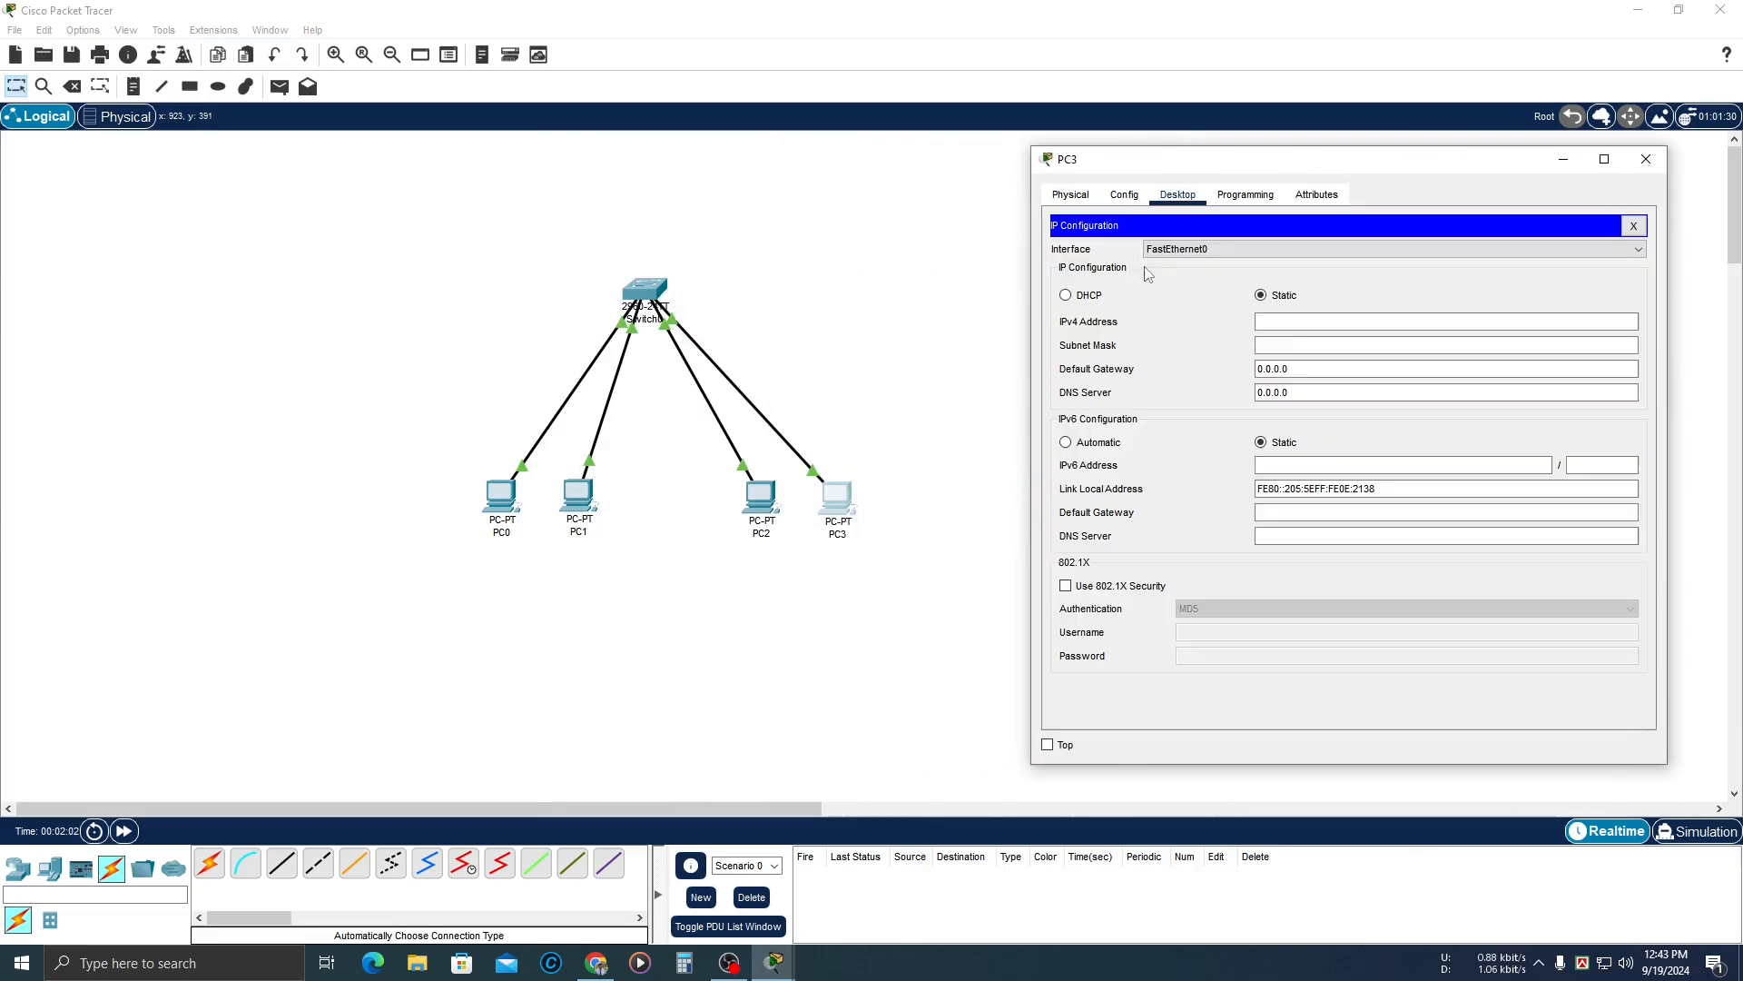
click(1267, 323)
text(172.16.1)
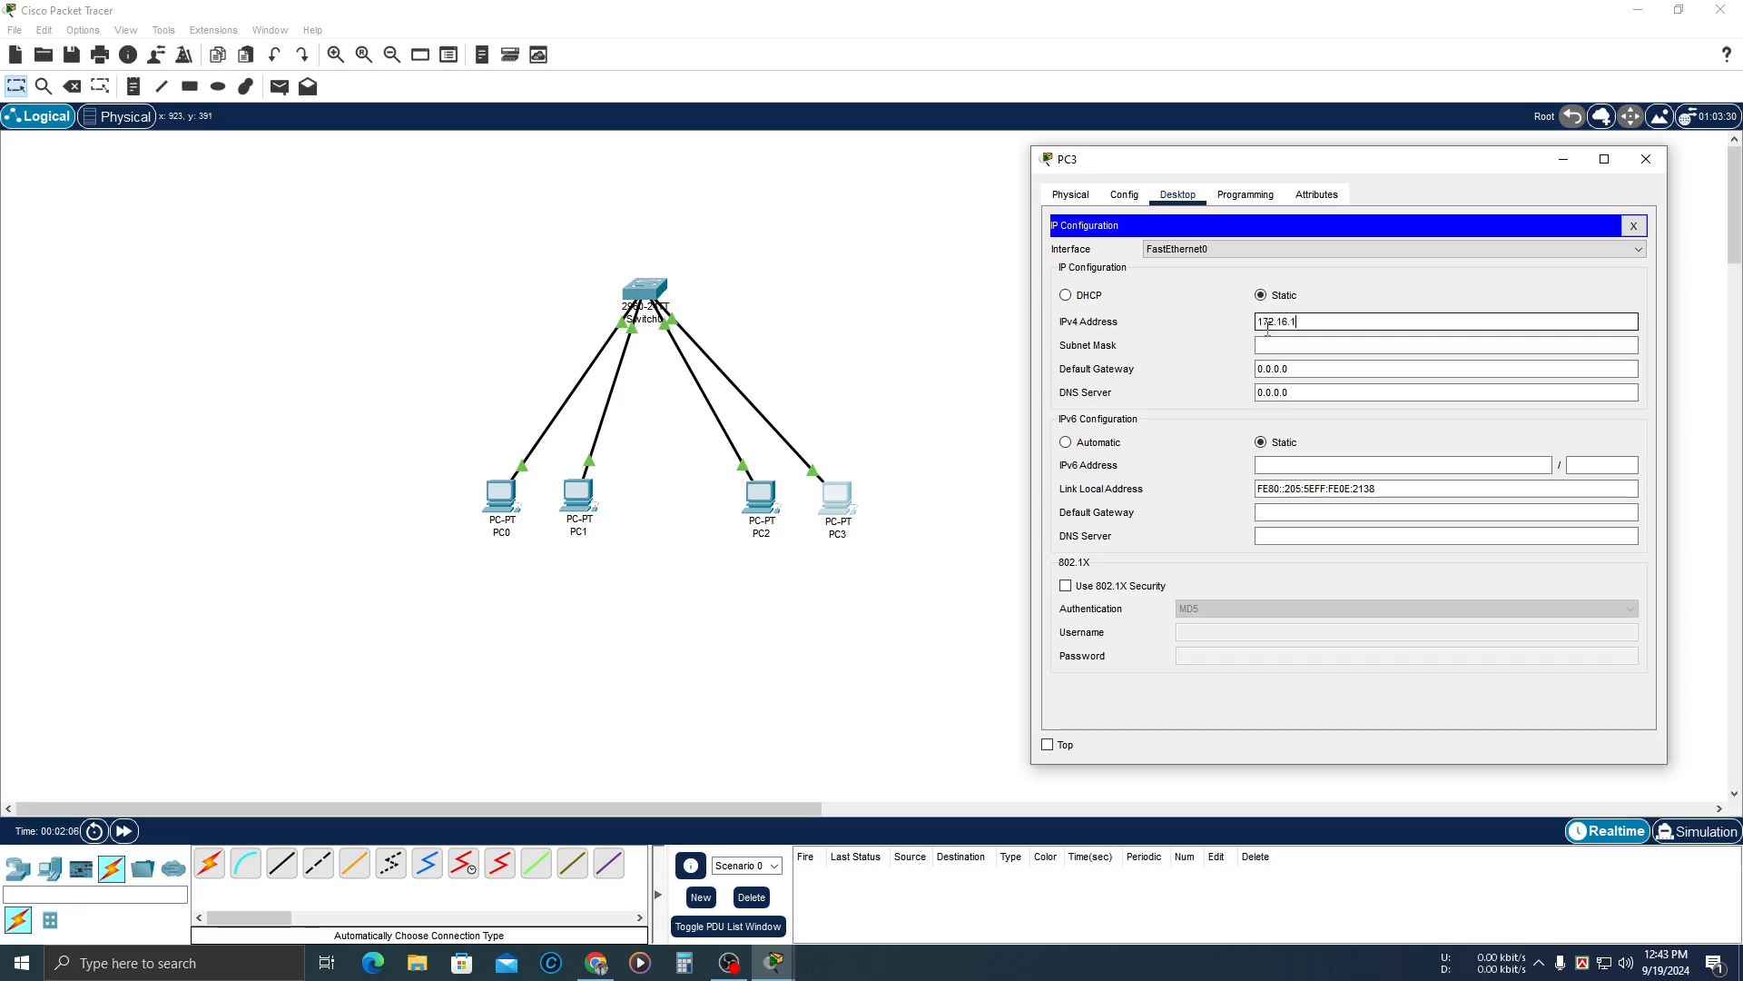
text(72.14)
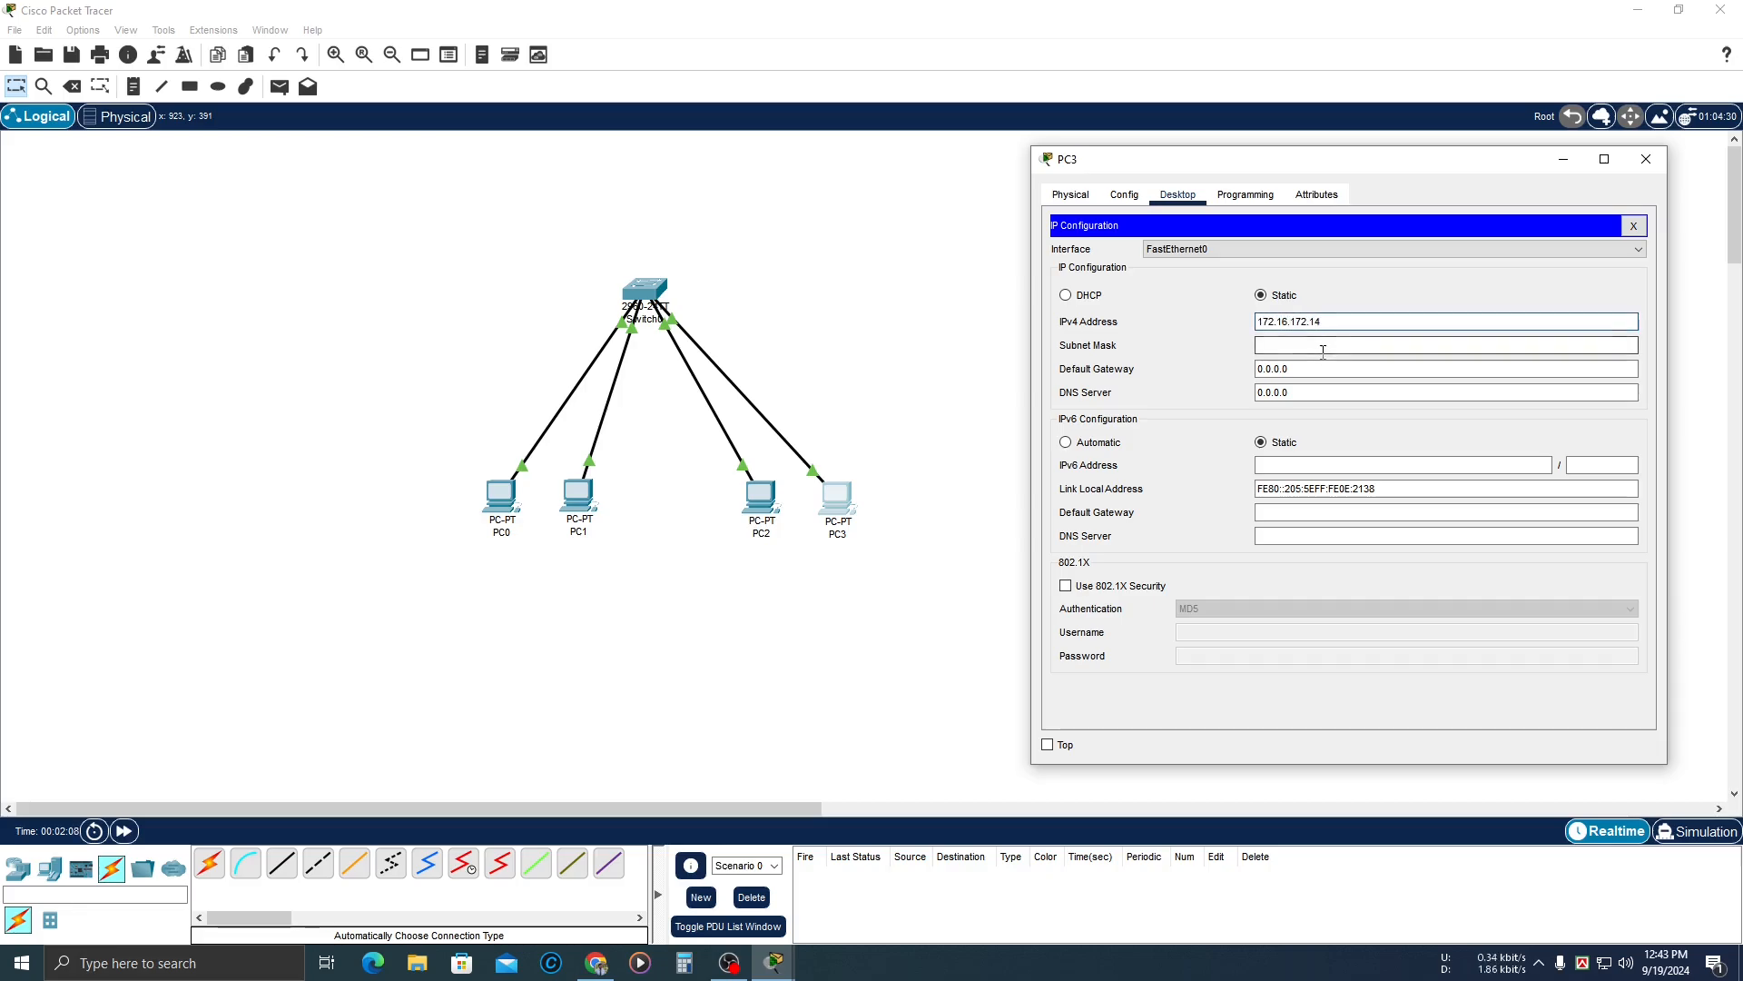
click(1323, 346)
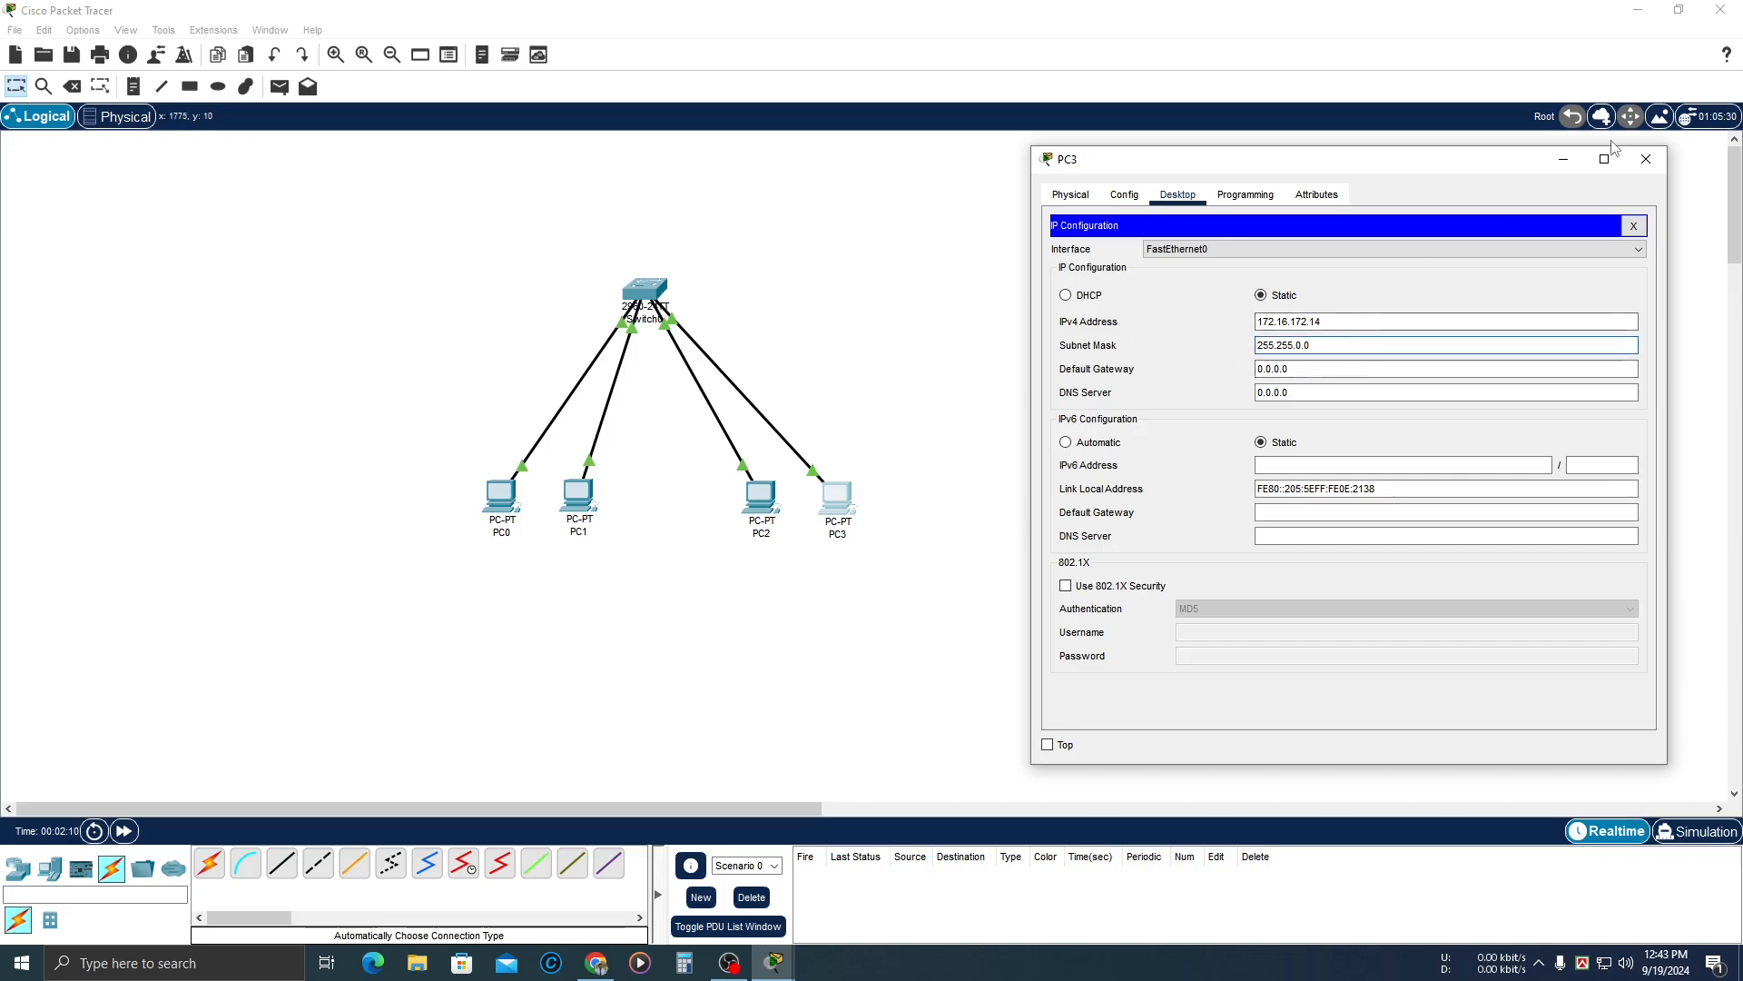
click(1646, 159)
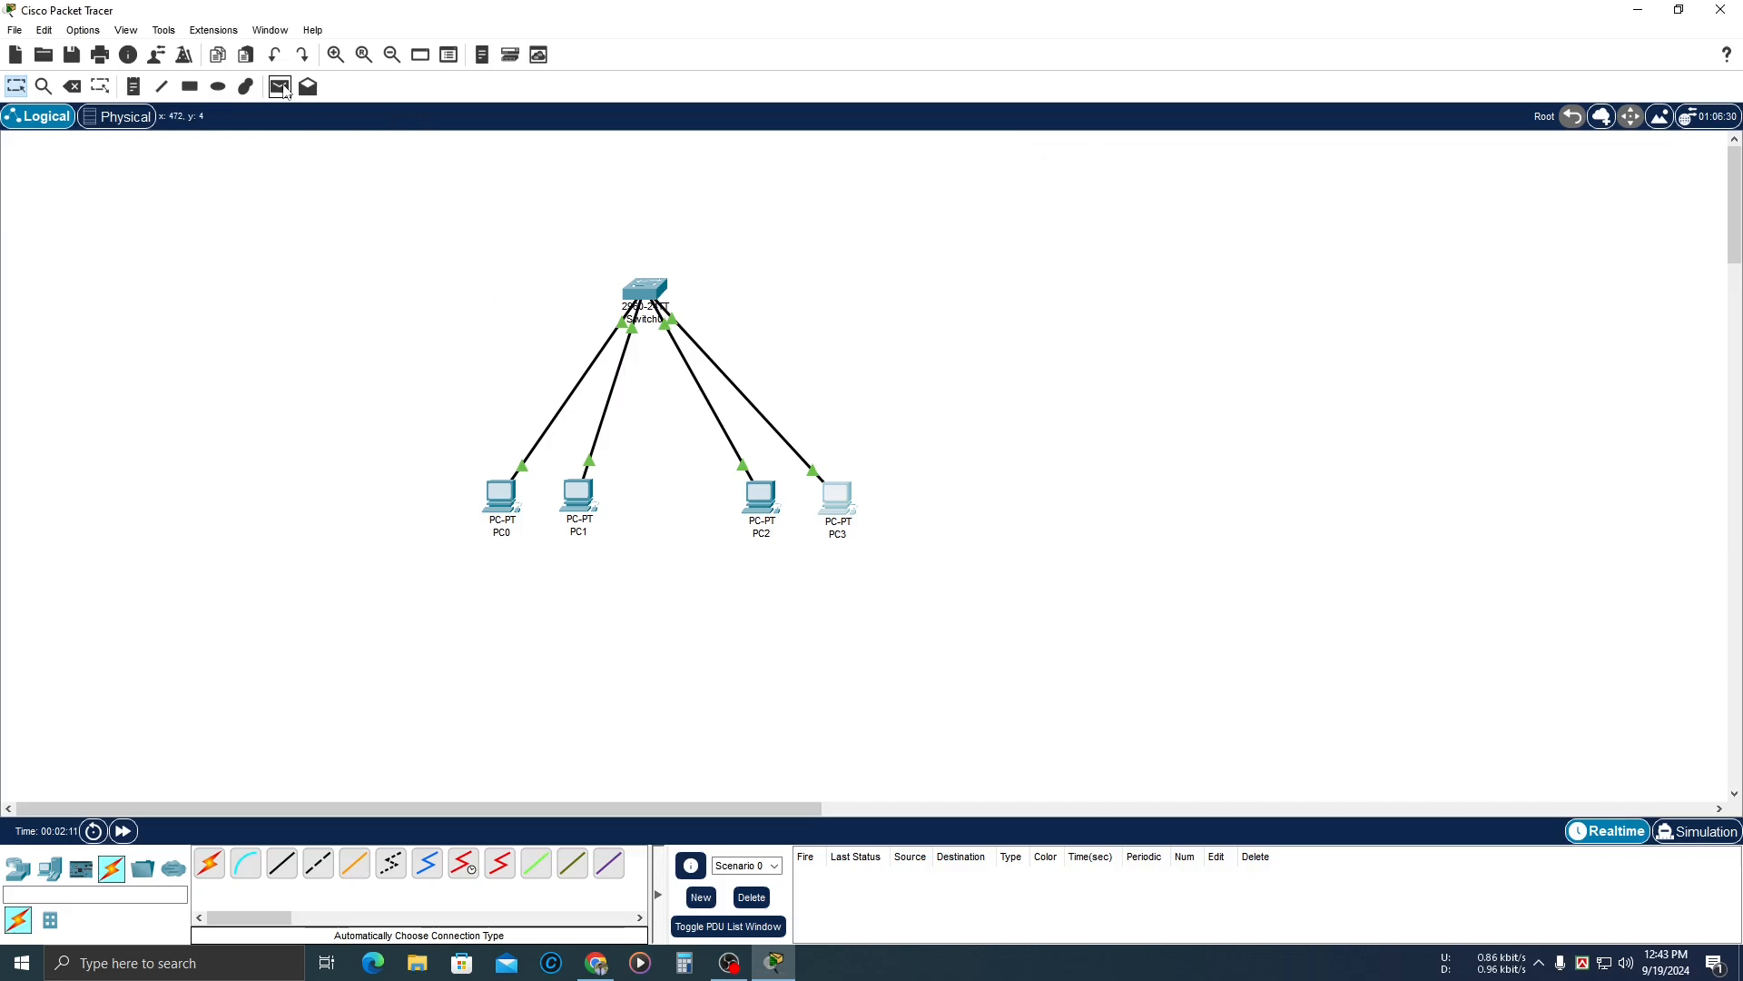
Test connectivity by sending a simple PDU from PC0 to PC2 and another from PC0 to PC1.
click(281, 88)
click(500, 495)
click(761, 495)
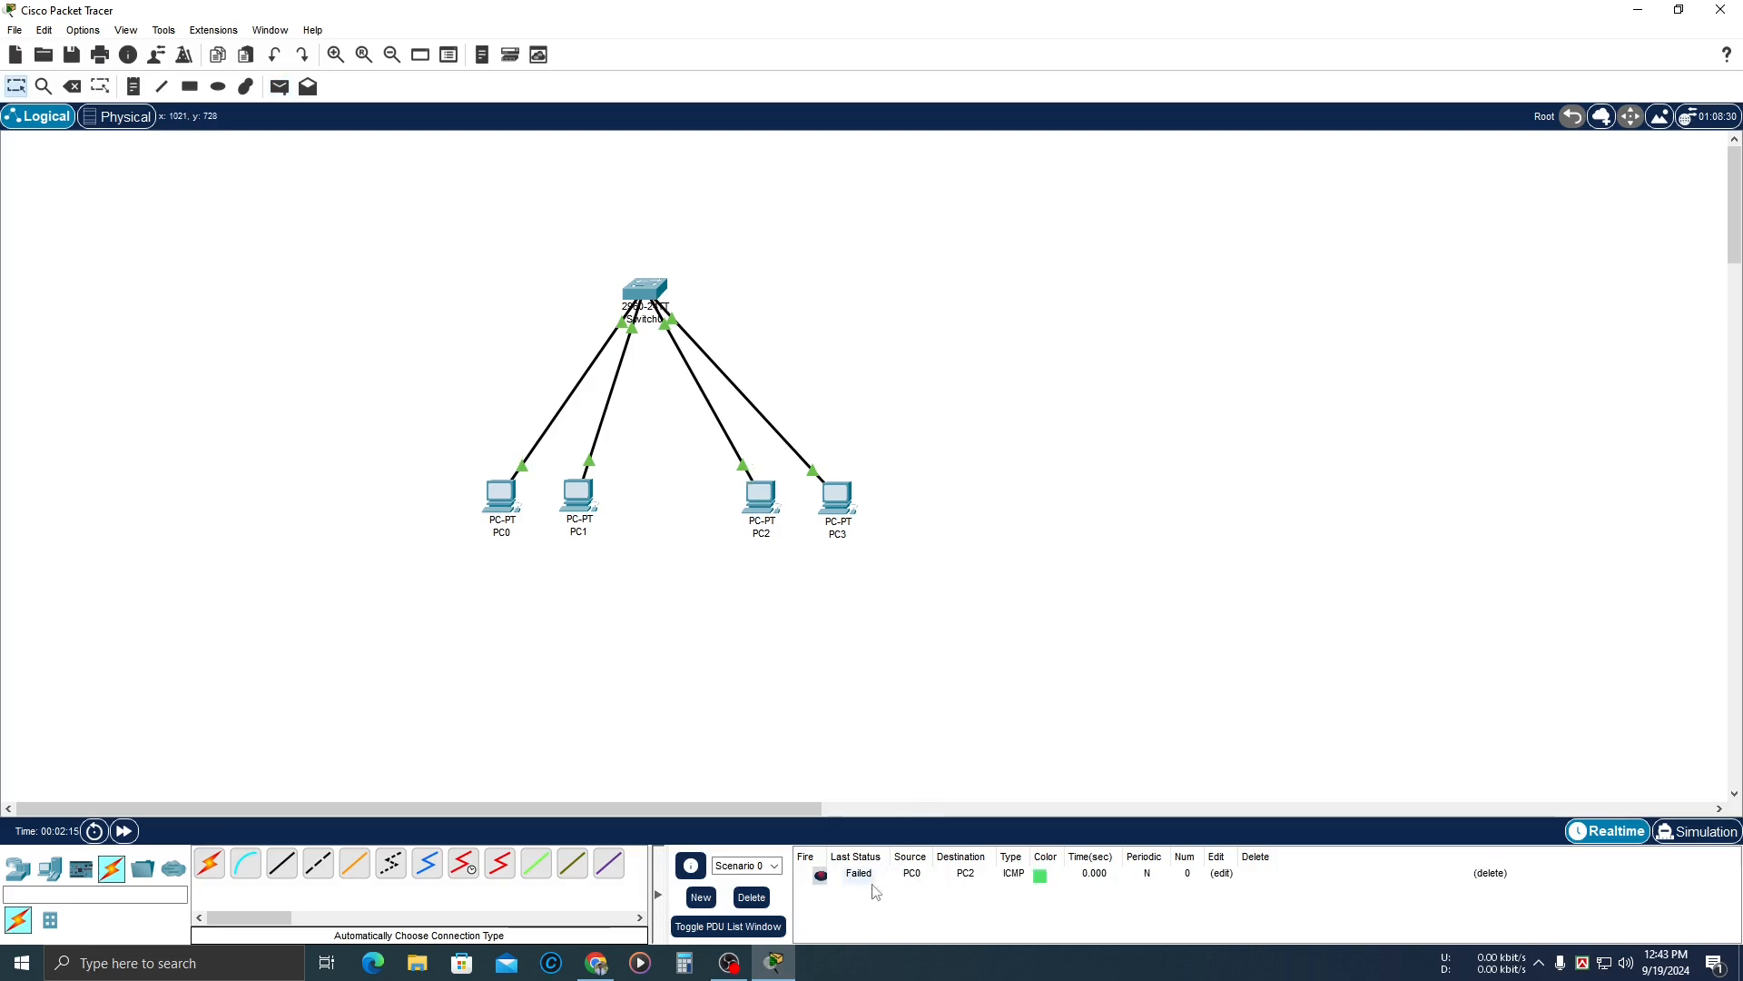
click(280, 86)
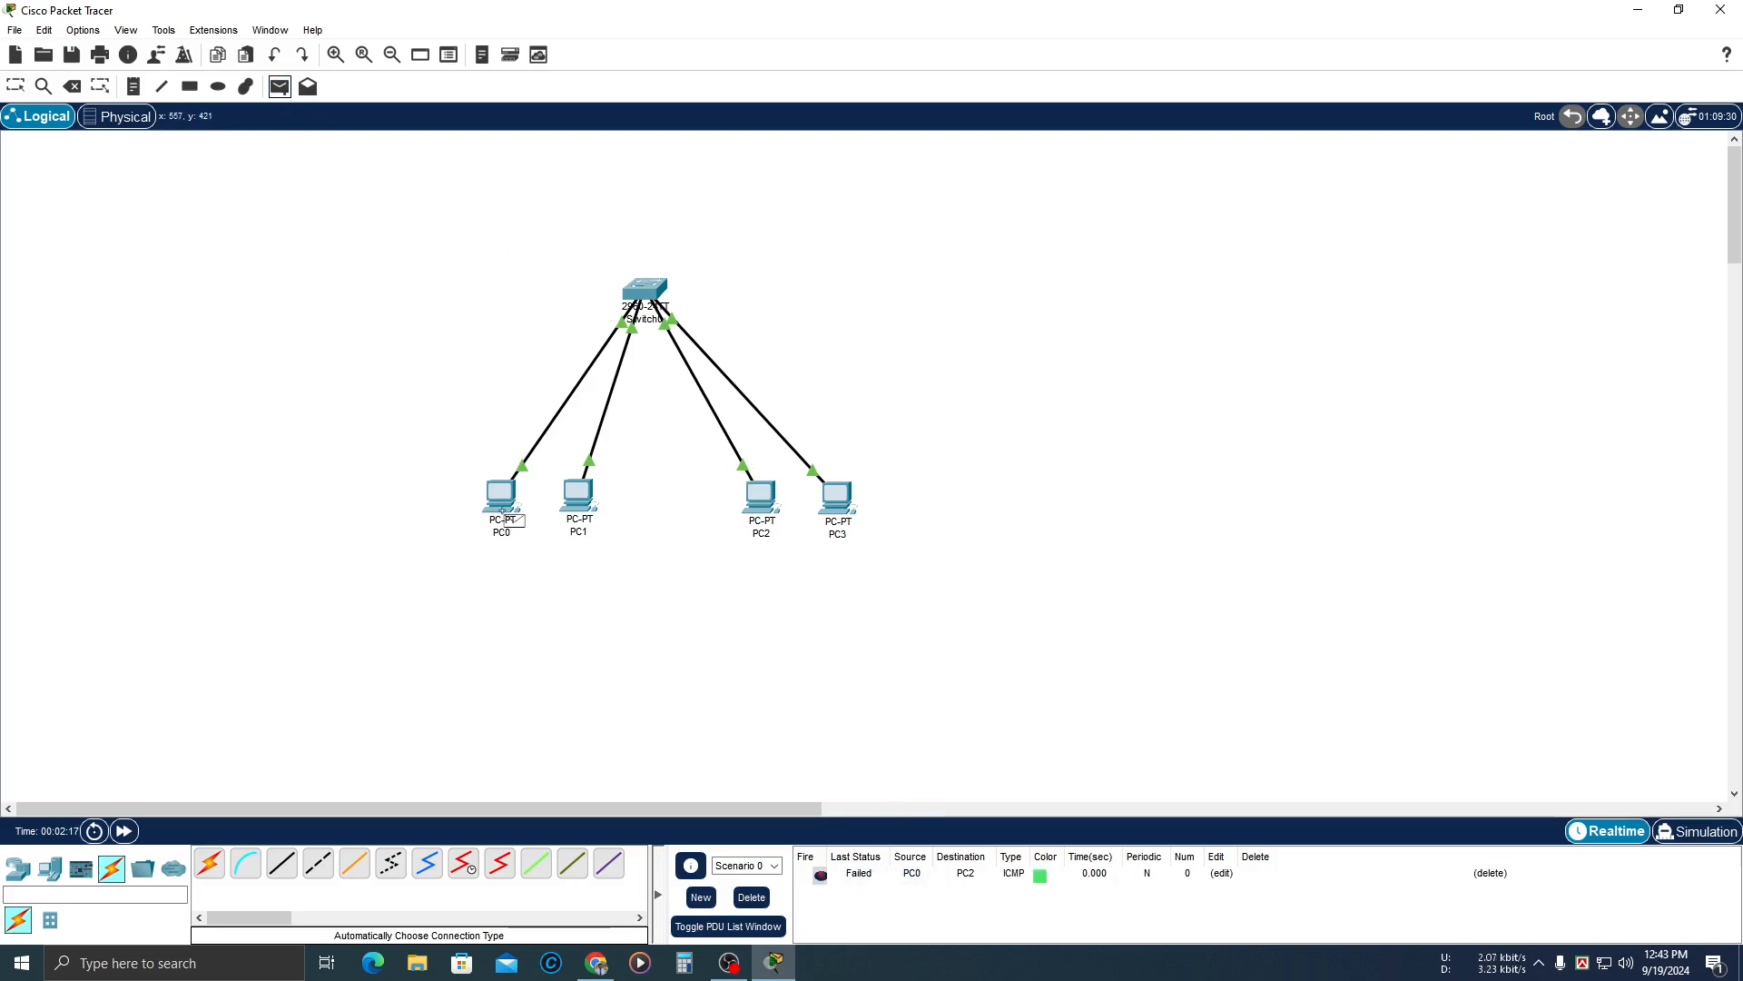
click(503, 496)
click(579, 496)
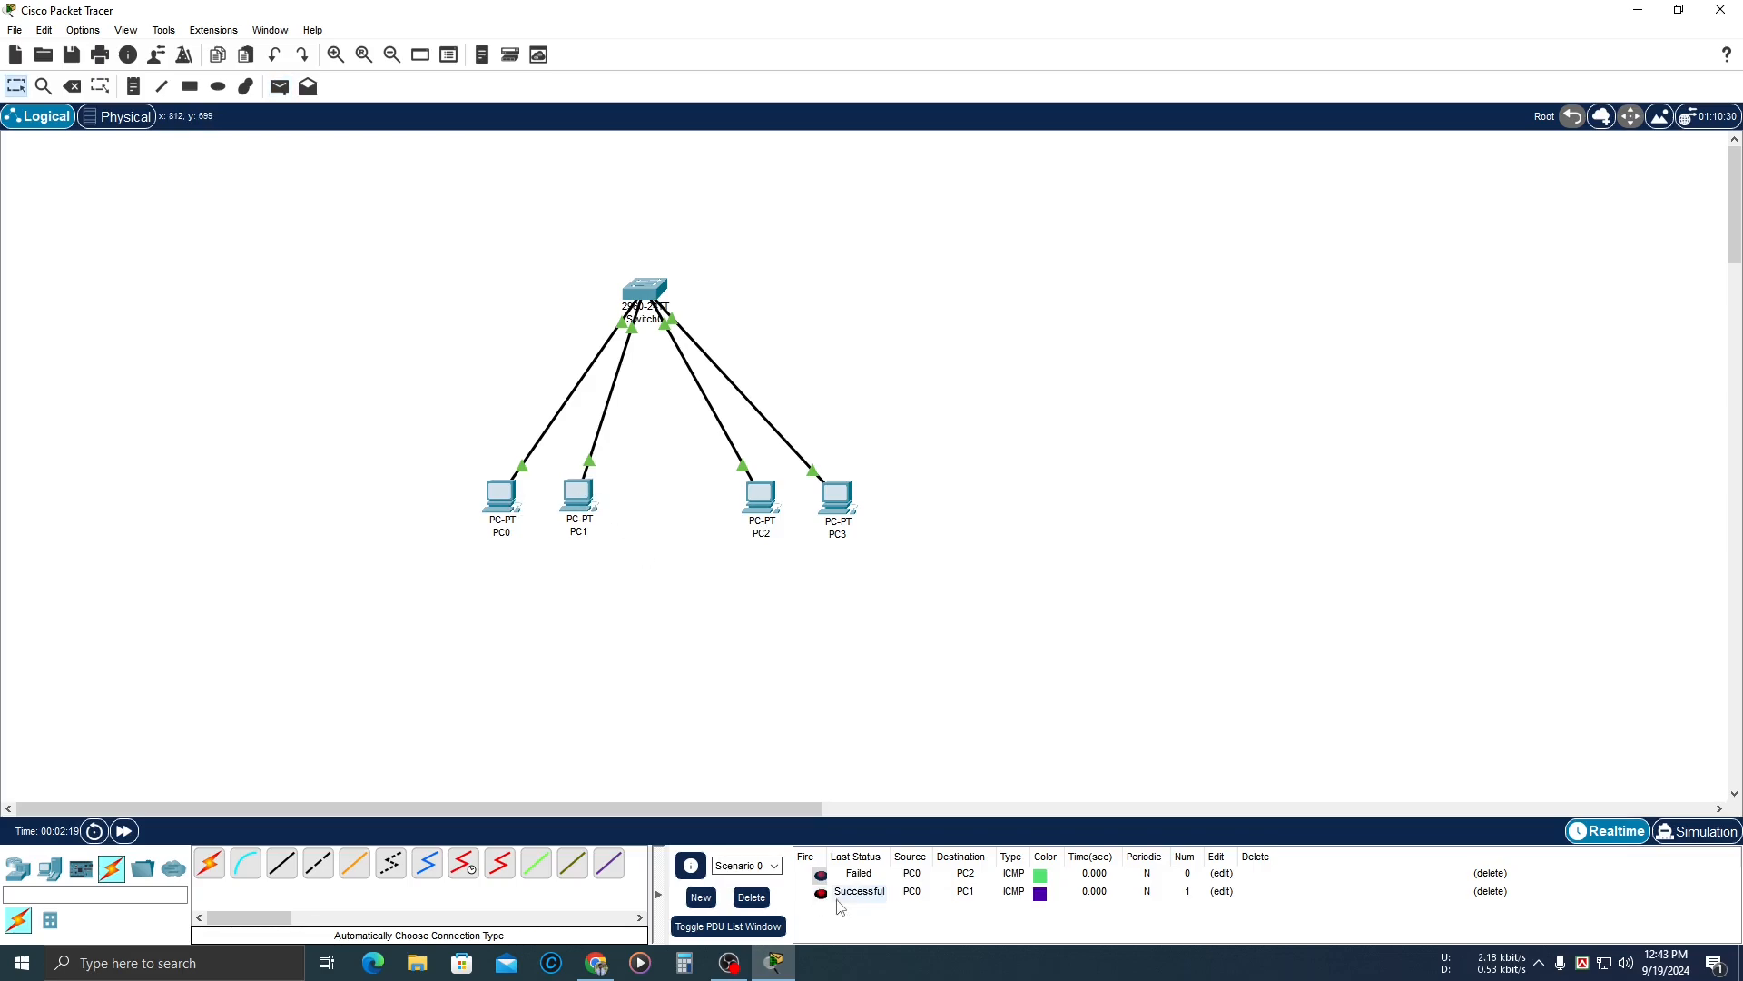
Delete the scenario's existing PDUs and send a simple PDU from PC1 to PC2.
click(752, 897)
click(280, 86)
click(578, 496)
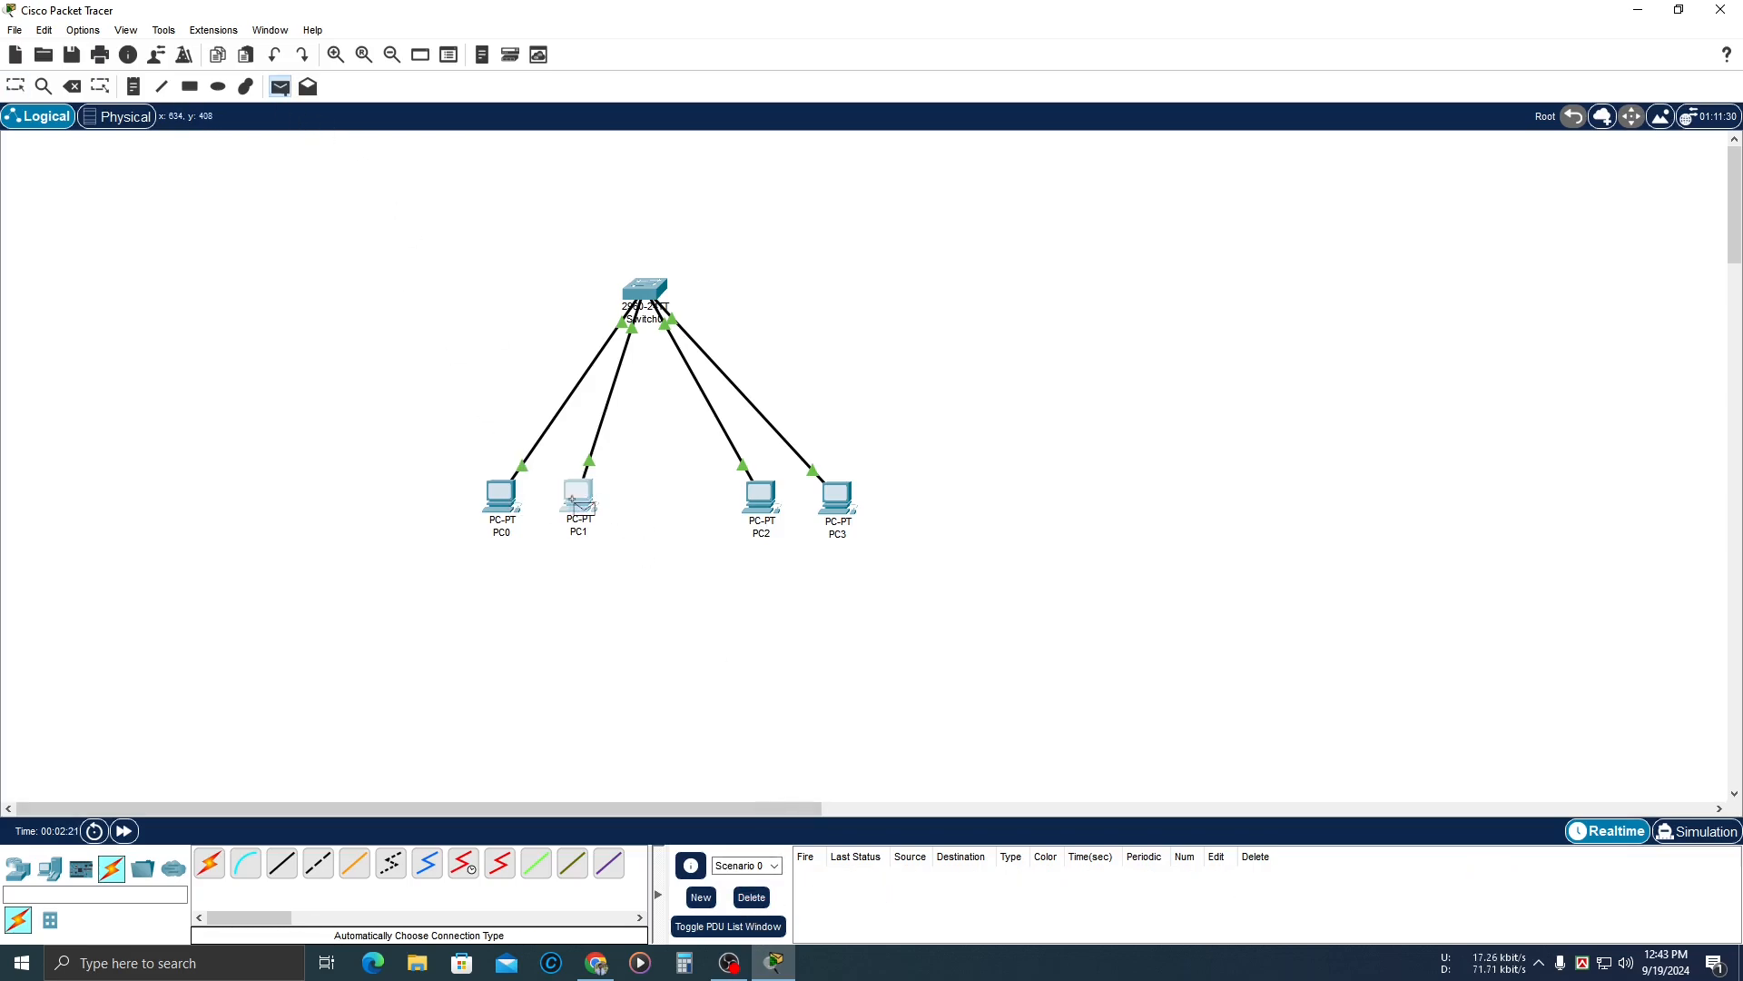
click(761, 496)
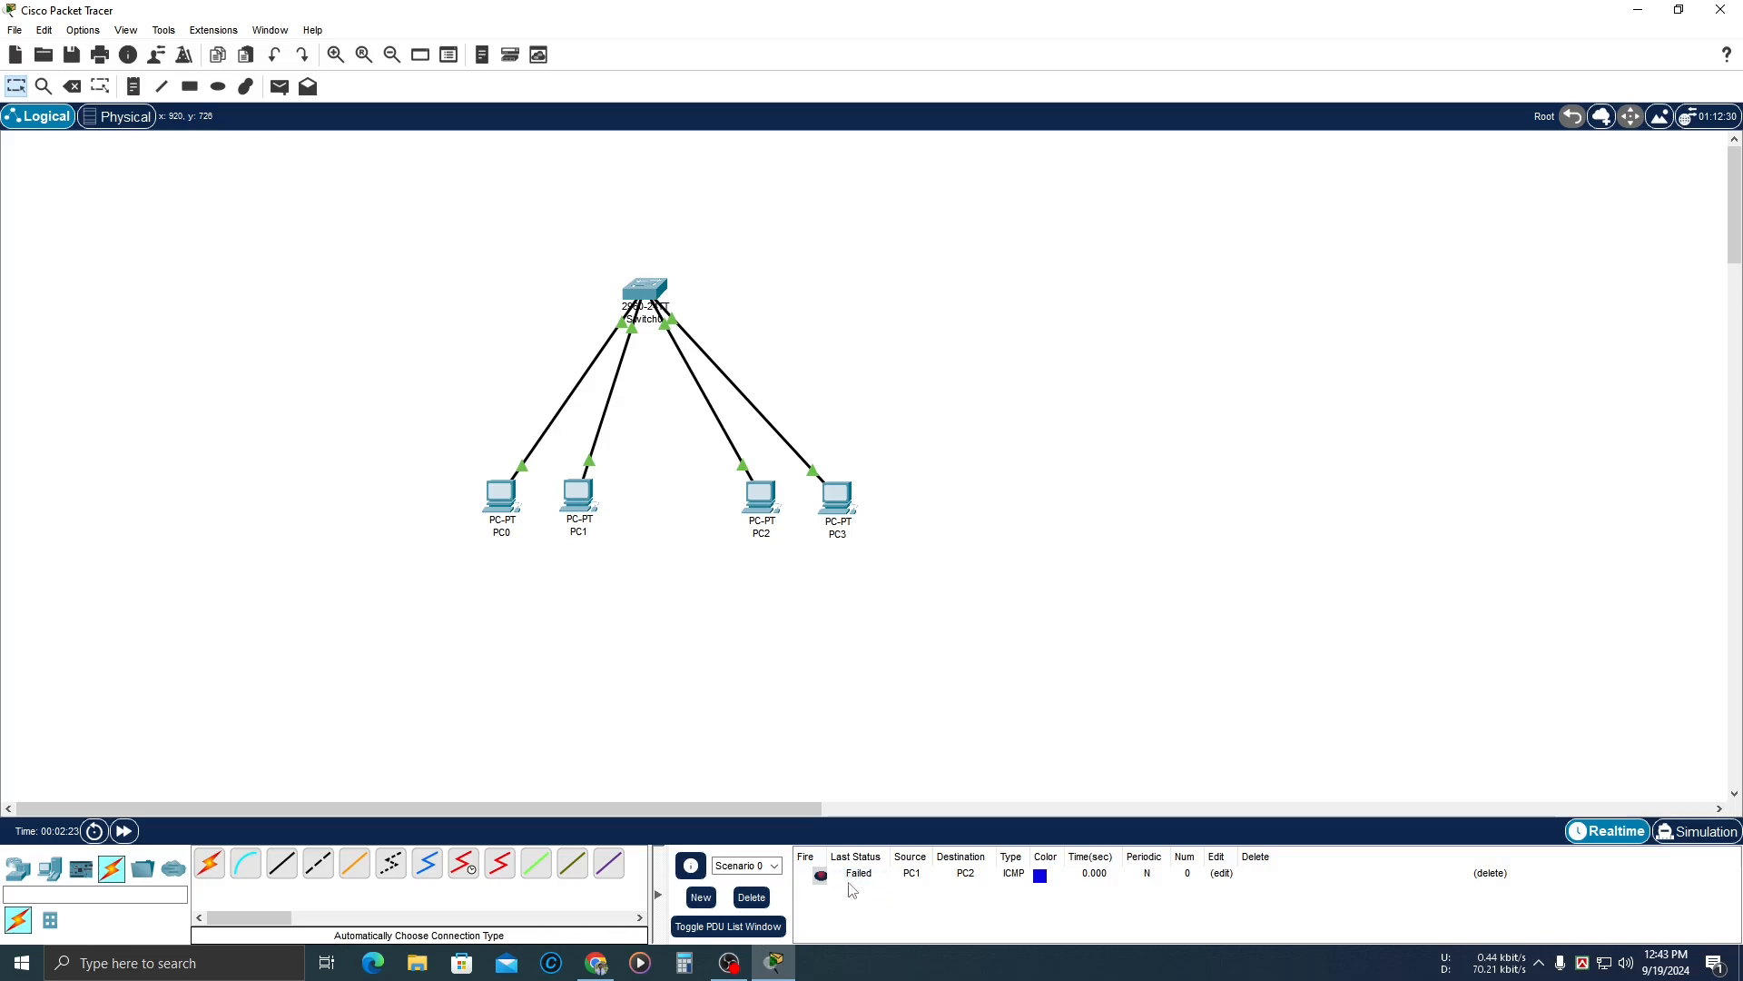
Test connectivity between PC0 and PC3 by sending a simple PDU from PC0 to PC3 twice.
click(279, 86)
click(499, 497)
click(853, 515)
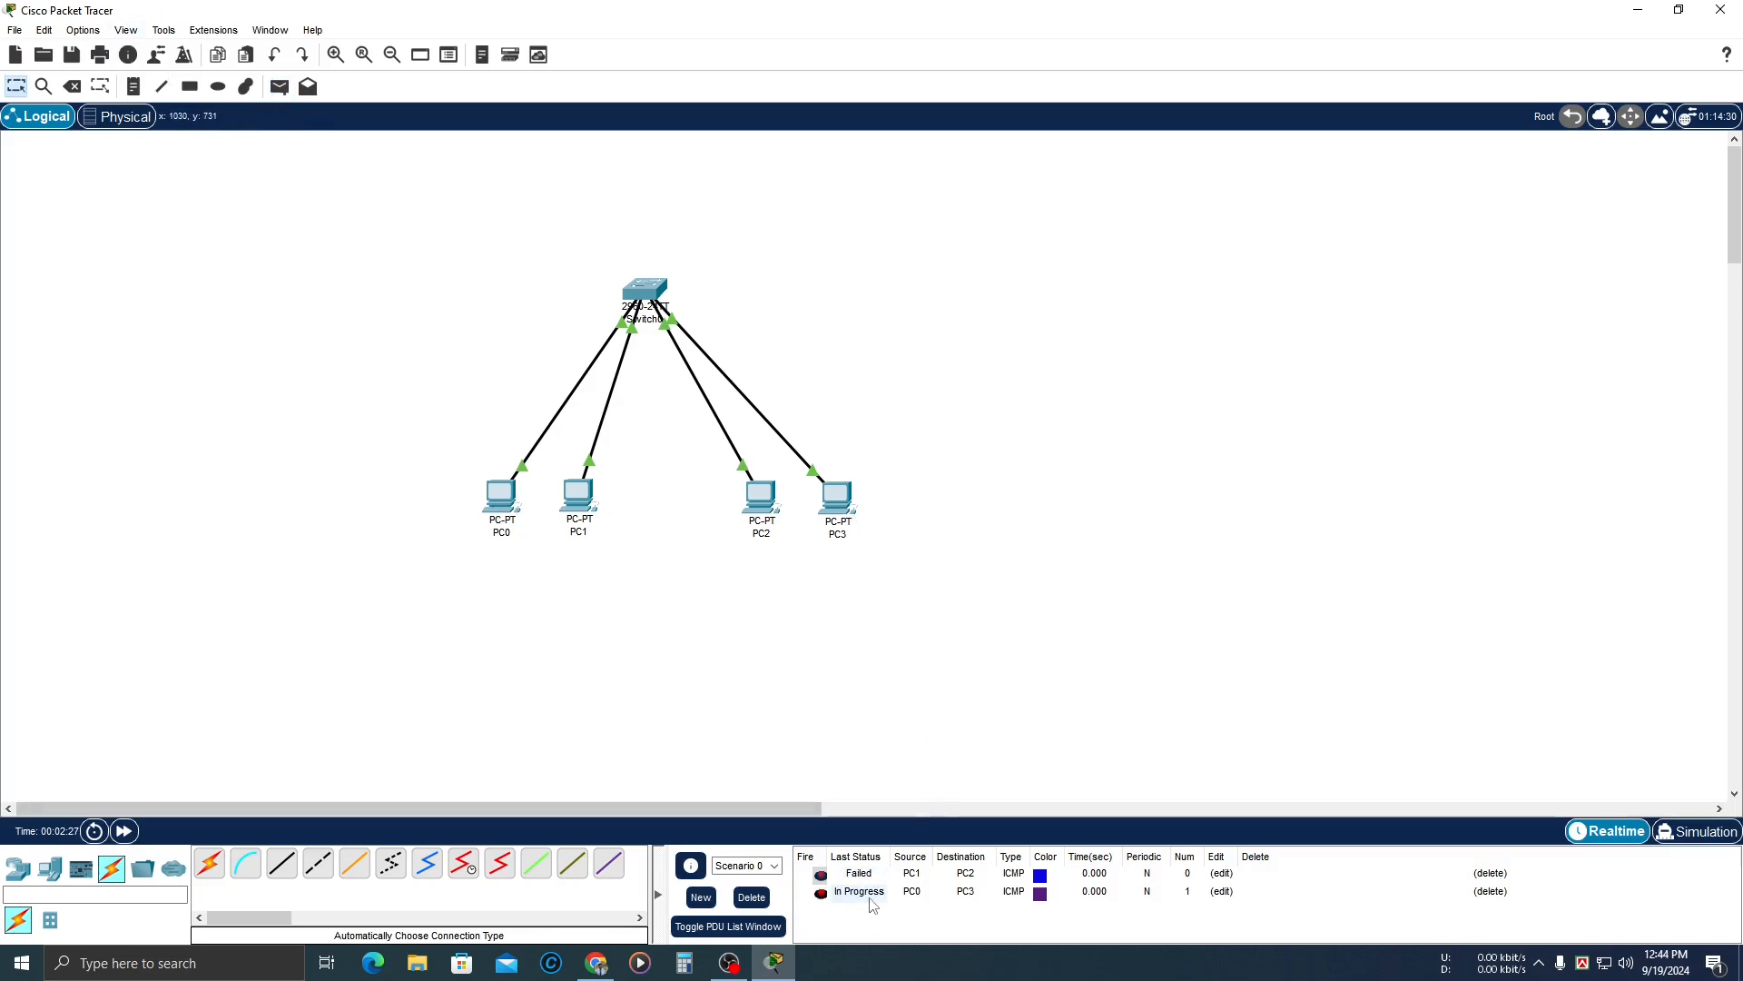
click(280, 86)
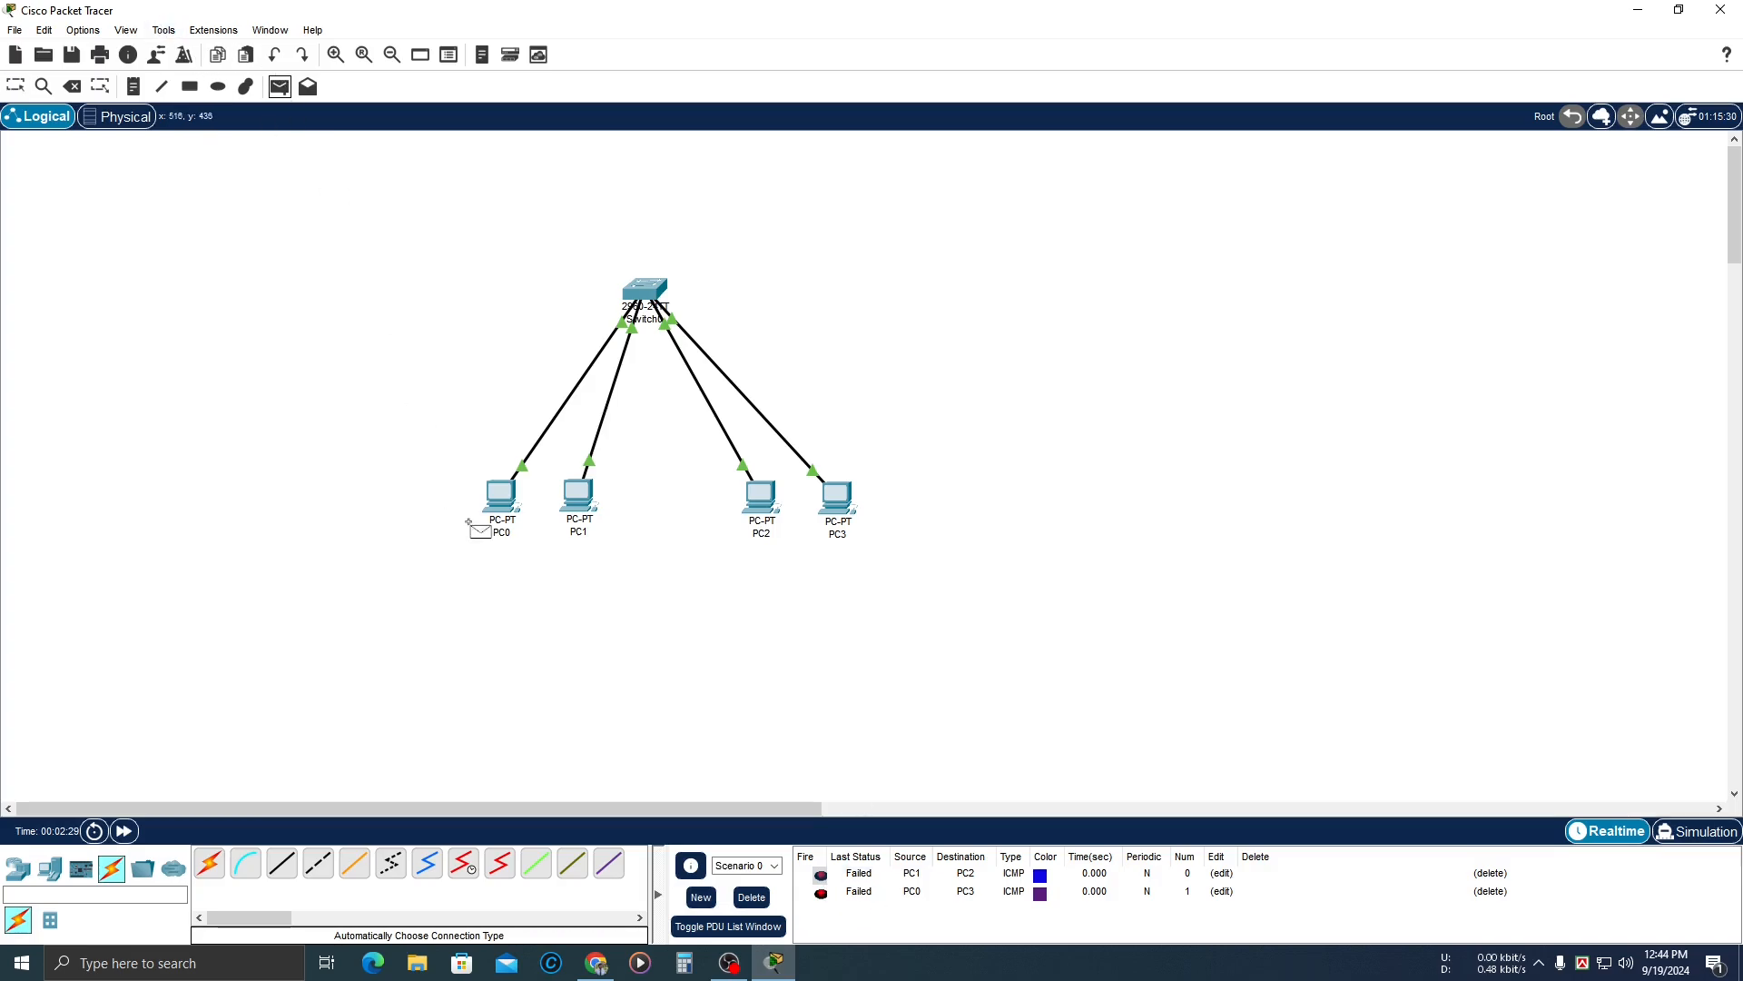
click(499, 497)
click(843, 515)
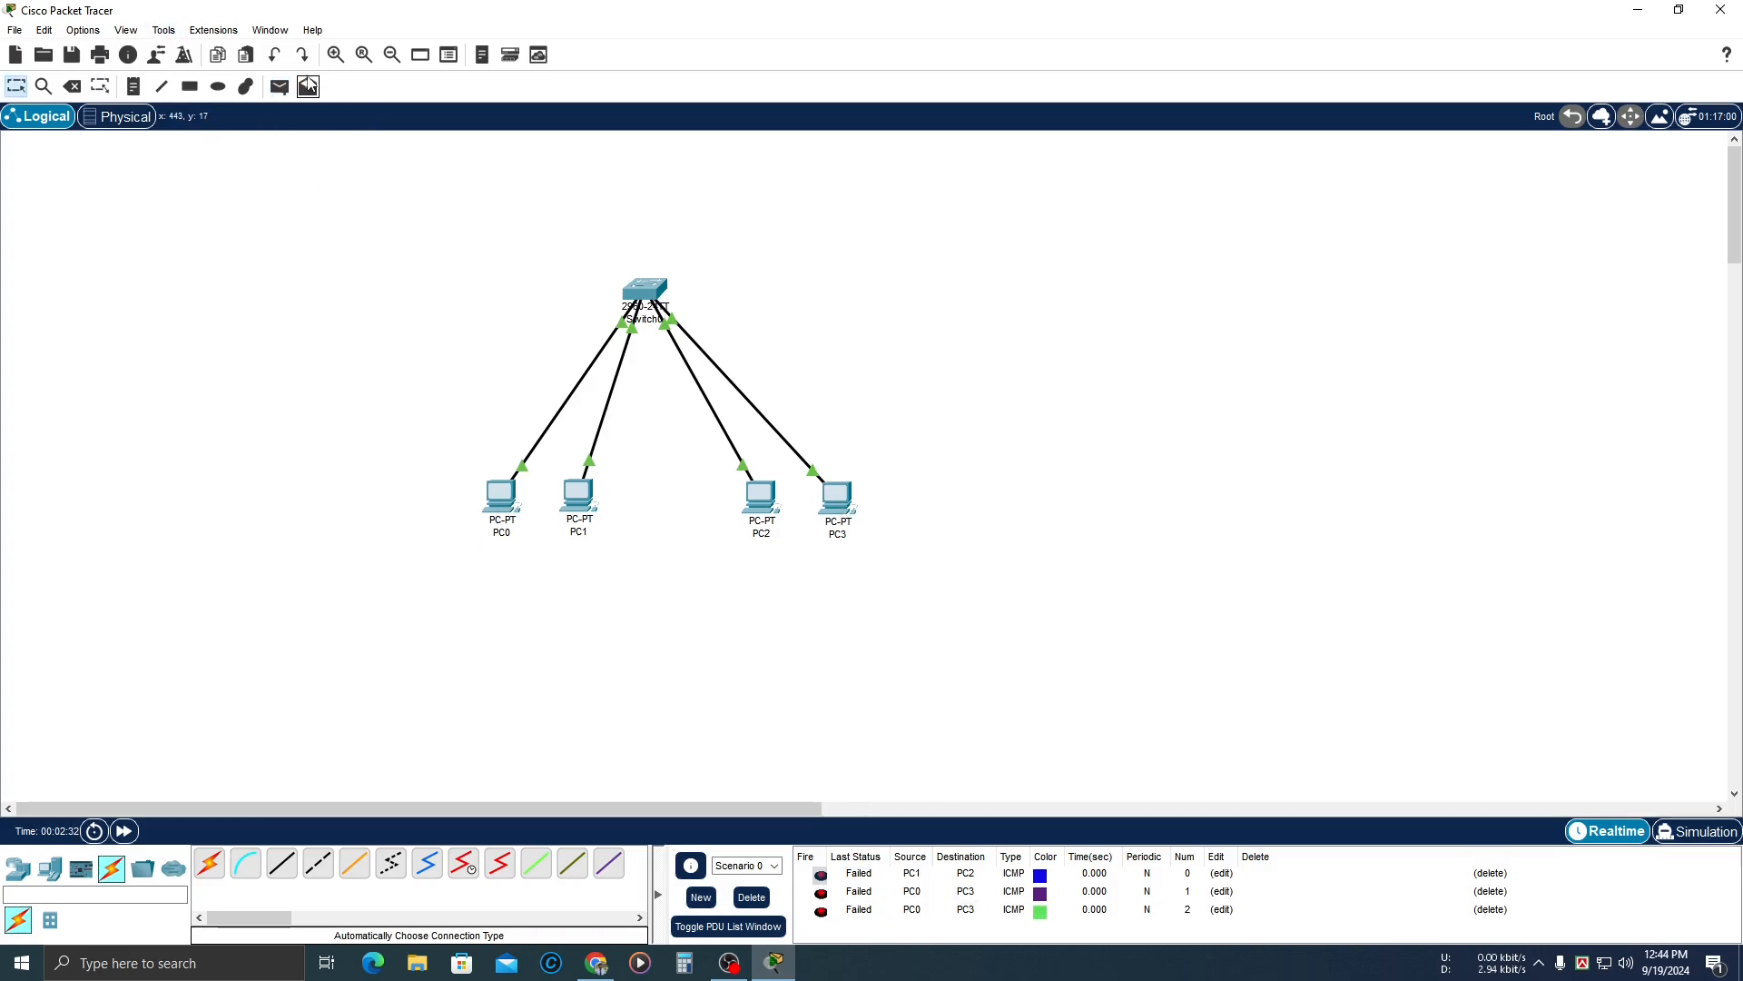
Clear the scenario's PDU list and send a new simple PDU from PC0 to PC2.
click(752, 897)
click(280, 86)
click(499, 496)
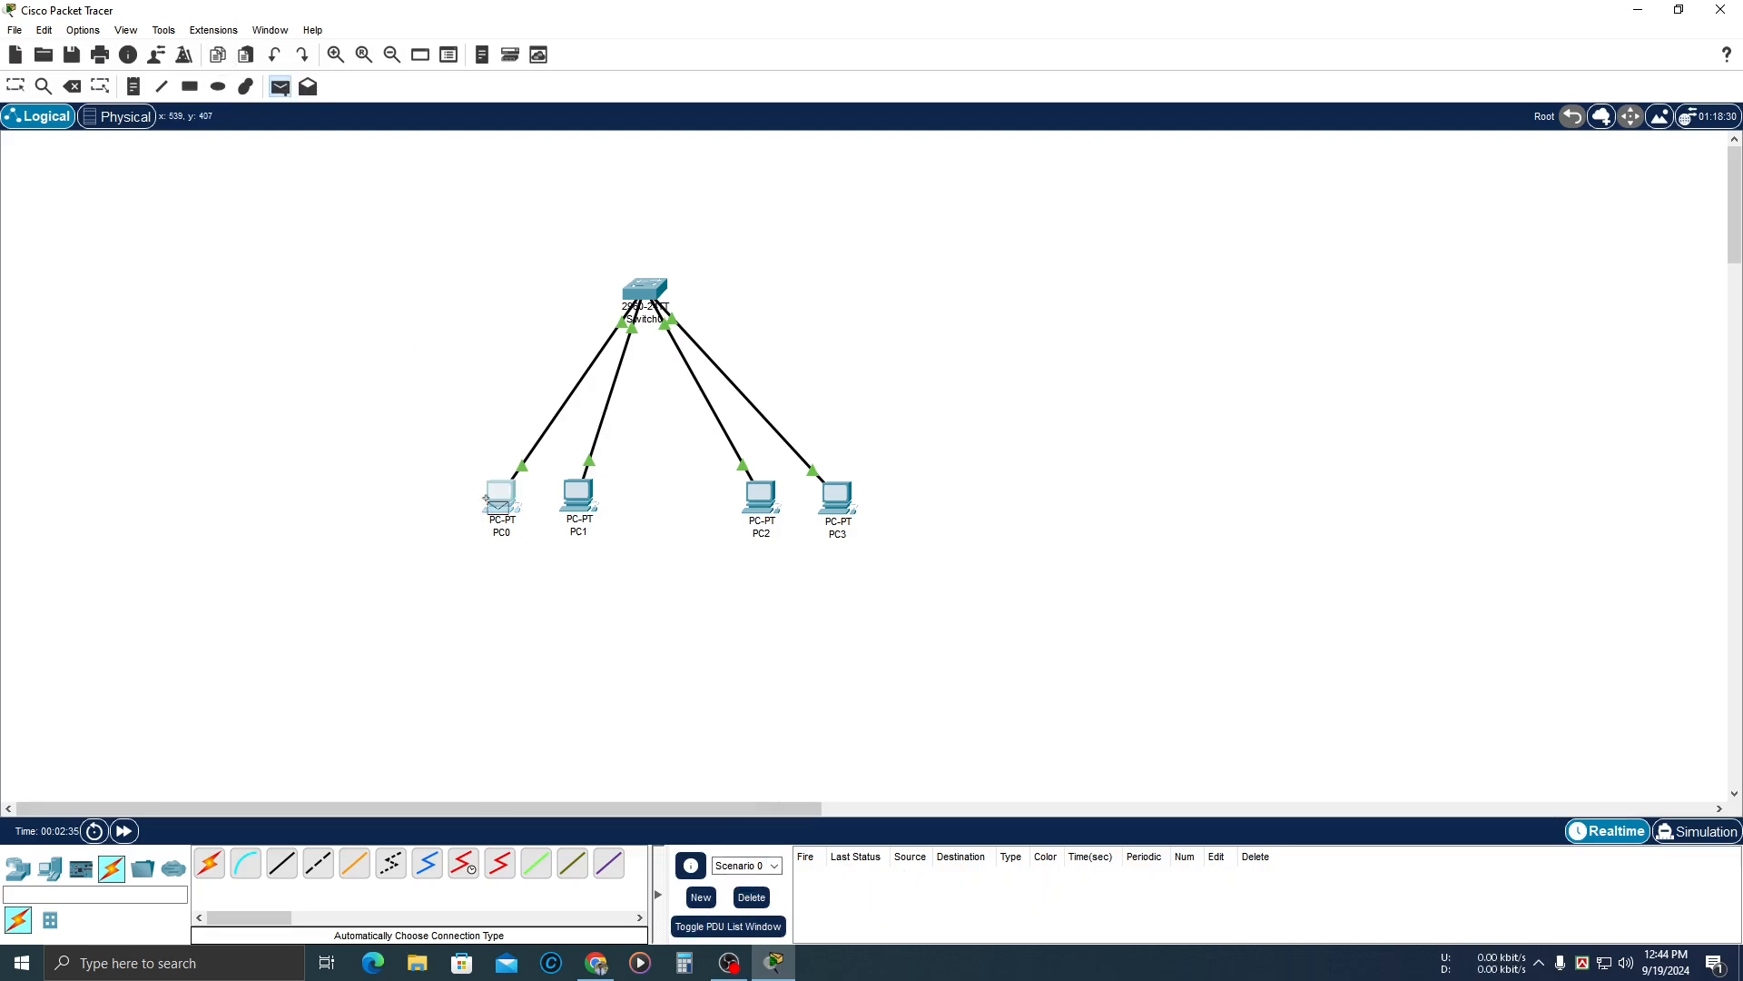
click(772, 507)
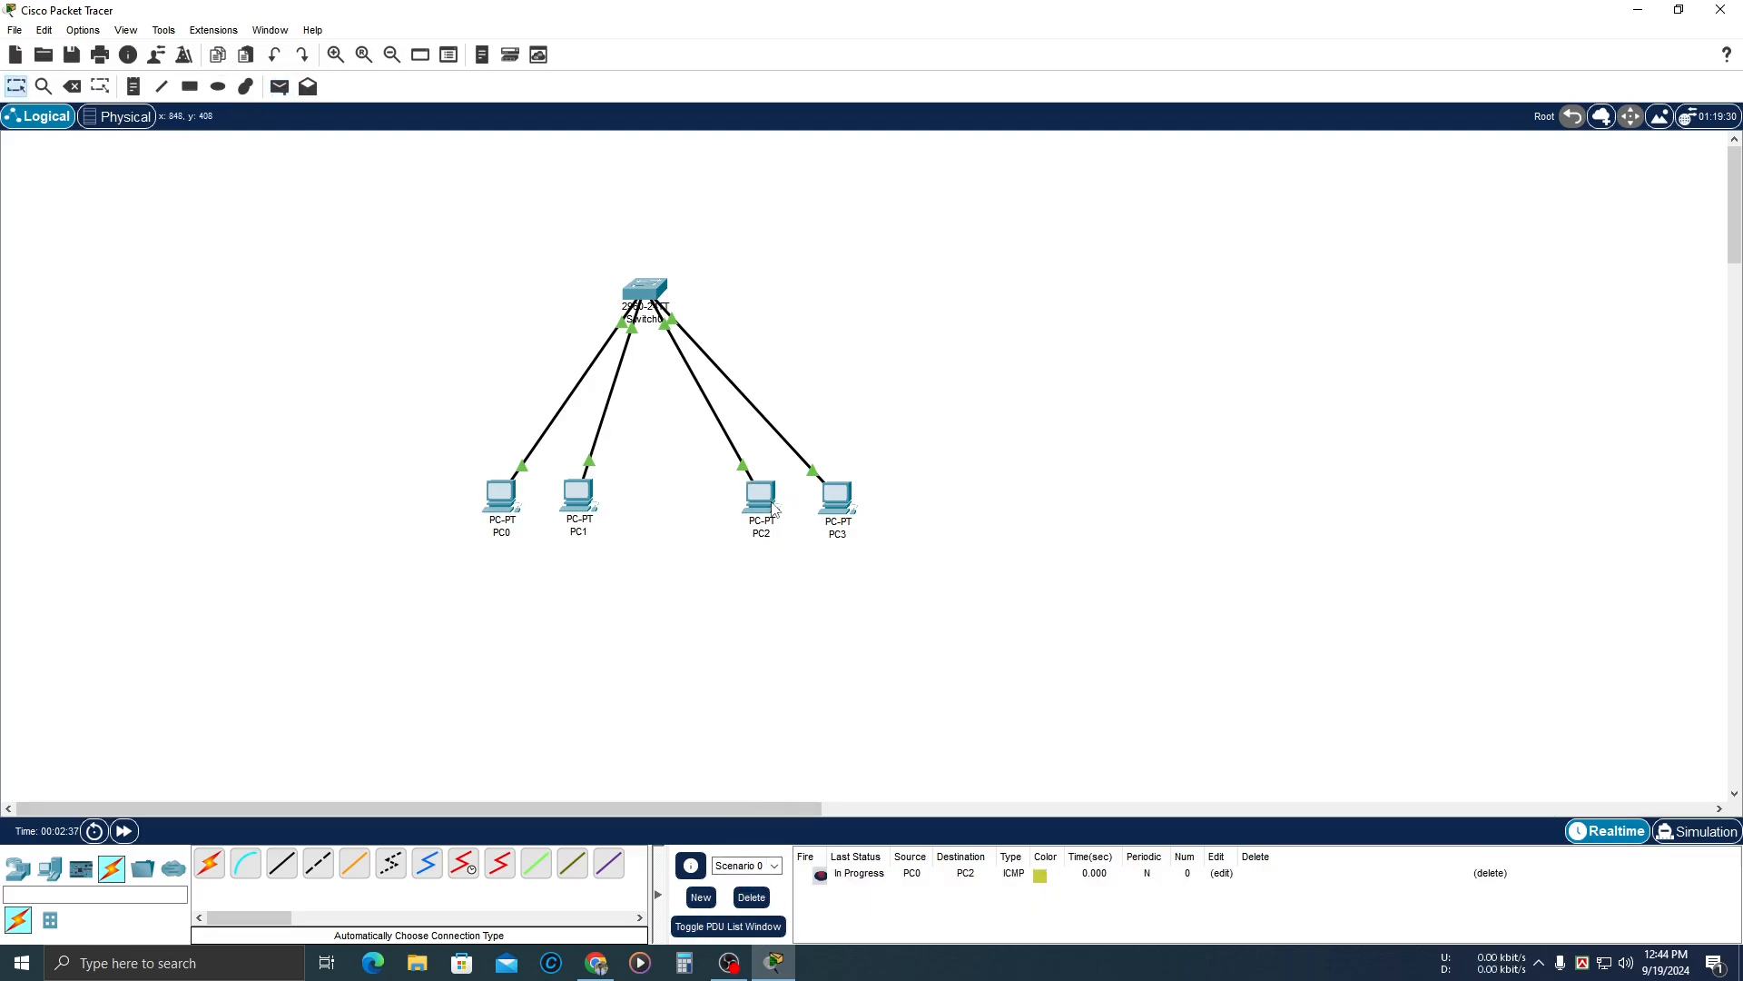